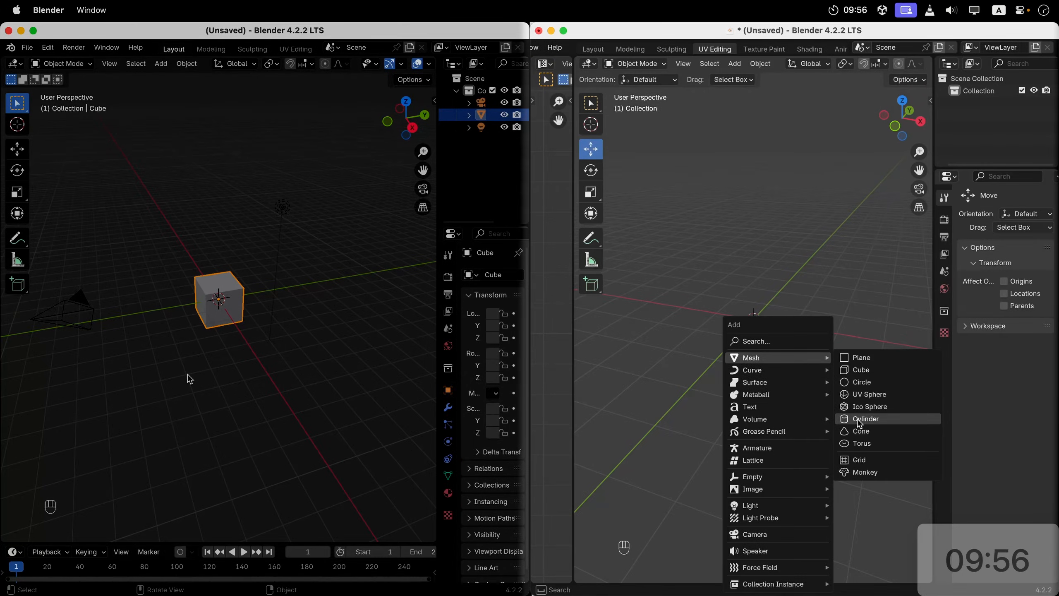
# Step: Add a cylinder mesh at the origin and reduce its vertex count for a low-poly shape
pyautogui.click(855, 419)
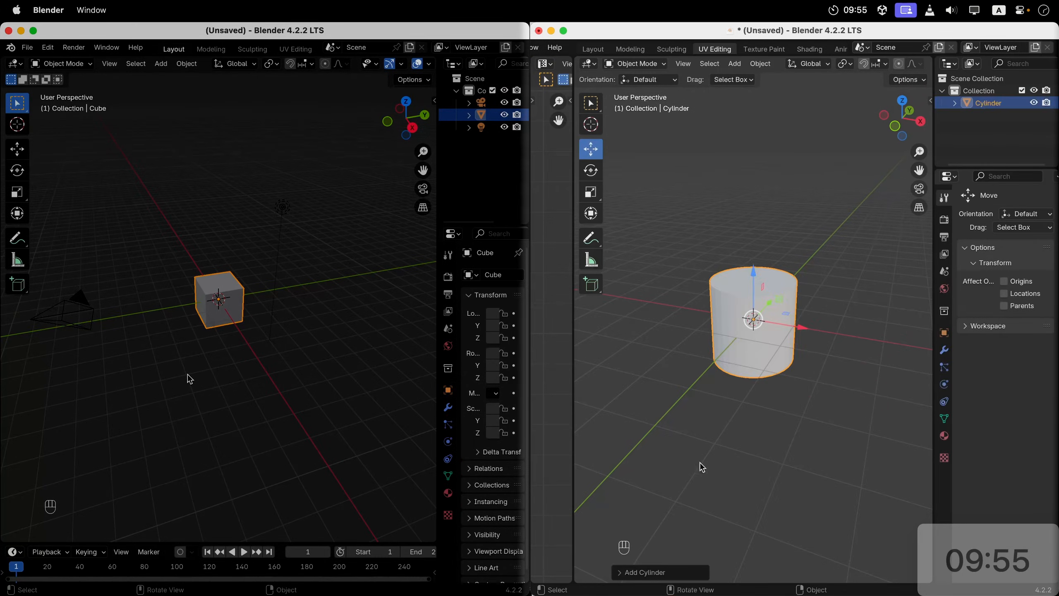
pyautogui.click(648, 574)
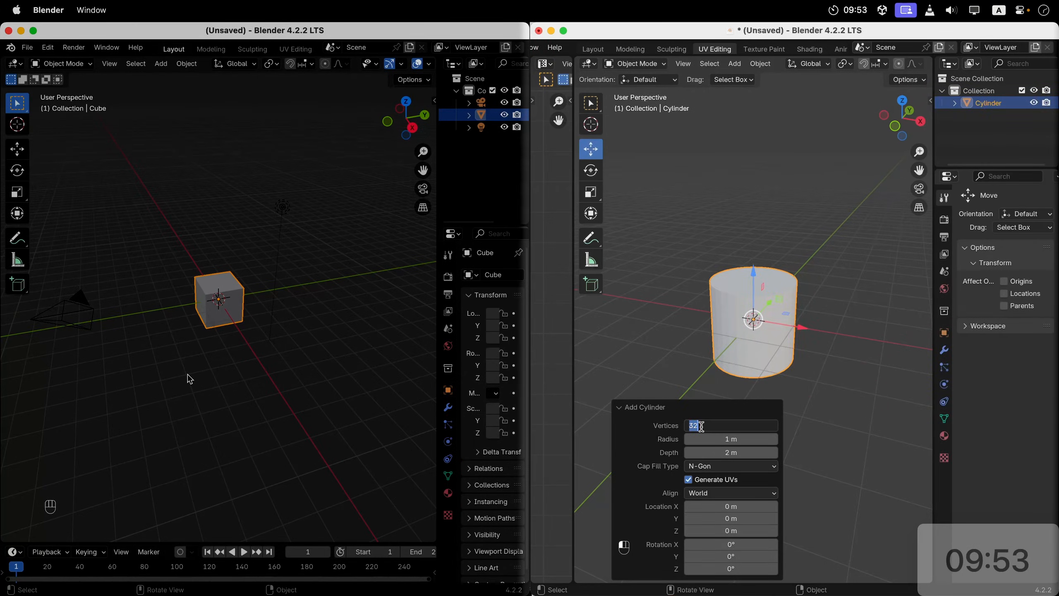
pyautogui.press('Return')
pyautogui.click(638, 413)
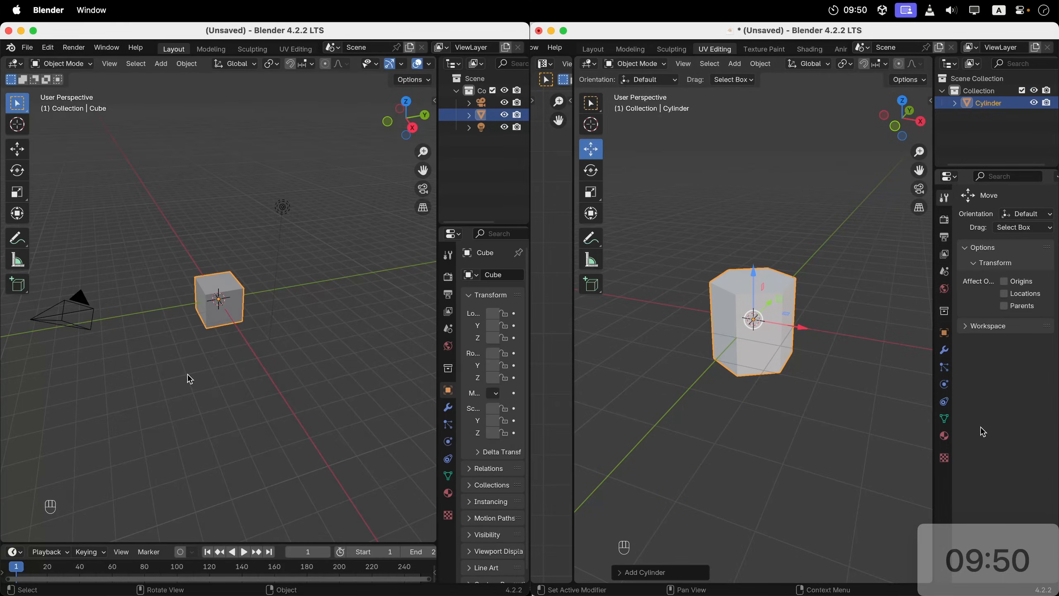
# Step: Assign the existing palette material named Material to the cylinder
pyautogui.click(945, 436)
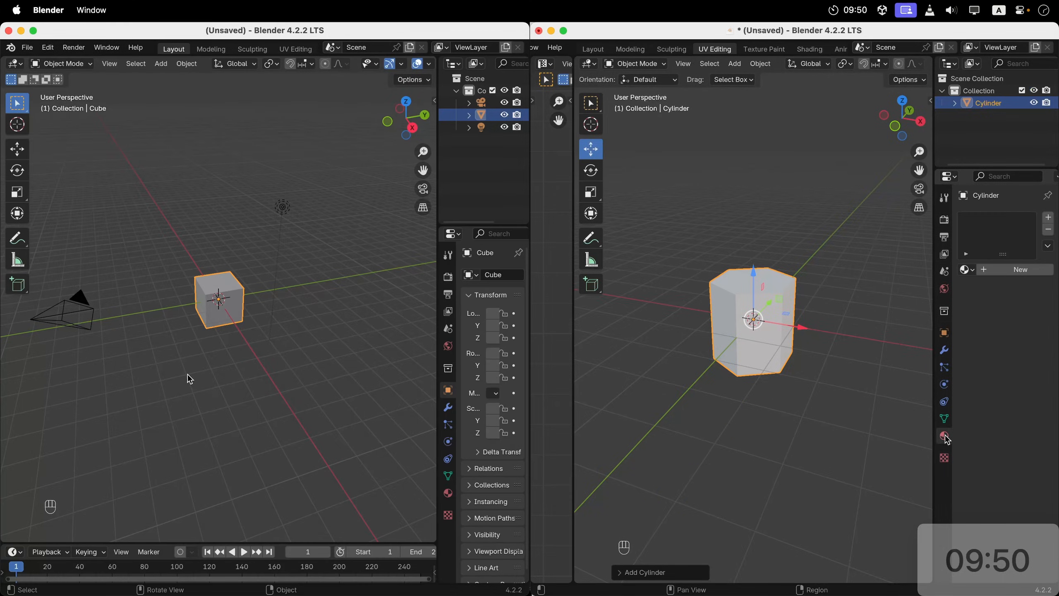
pyautogui.click(964, 269)
pyautogui.click(941, 289)
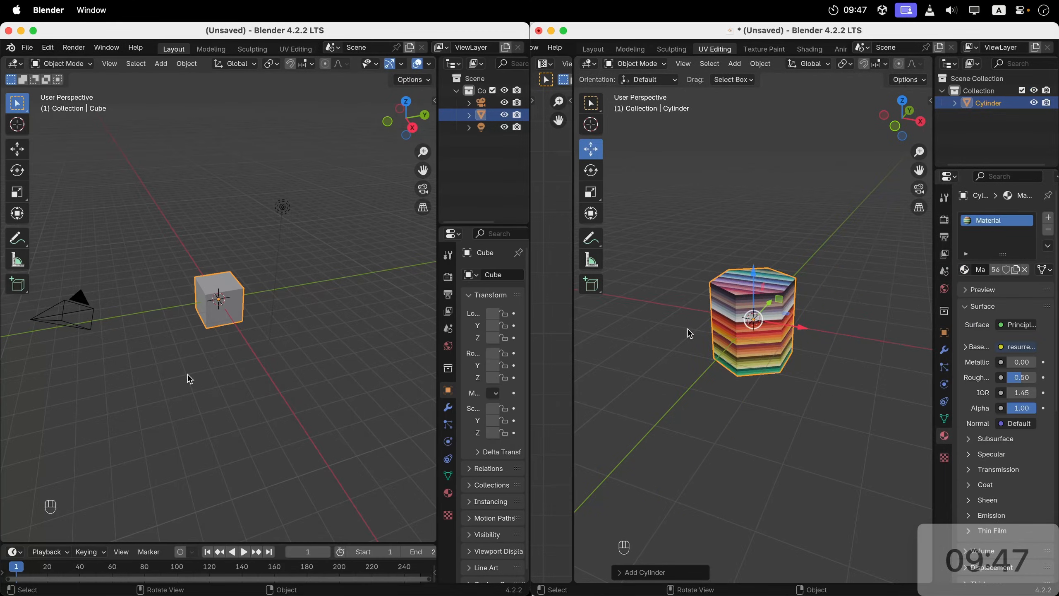
# Step: Scale all of the cylinder's UVs to 0 in edit mode and place them on the dark red palette swatch
pyautogui.press('Tab')
pyautogui.press('a')
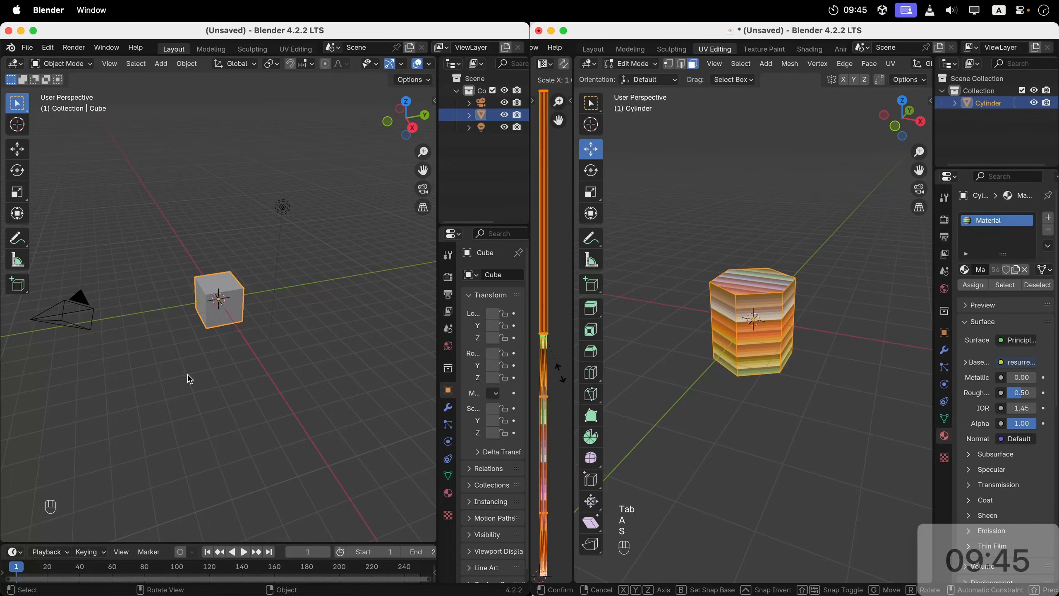
pyautogui.press('s')
pyautogui.press('0')
pyautogui.press('Return')
pyautogui.press('g')
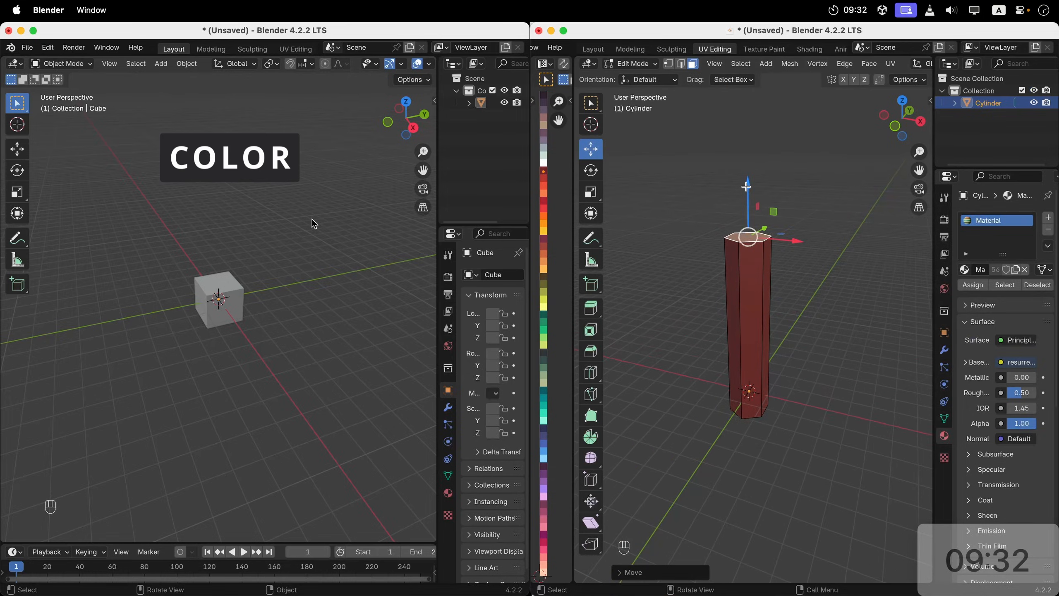
# Step: Extrude the tall cylinder's top face upward and shift it along positive X in front view to form a slanted arm
pyautogui.press('e')
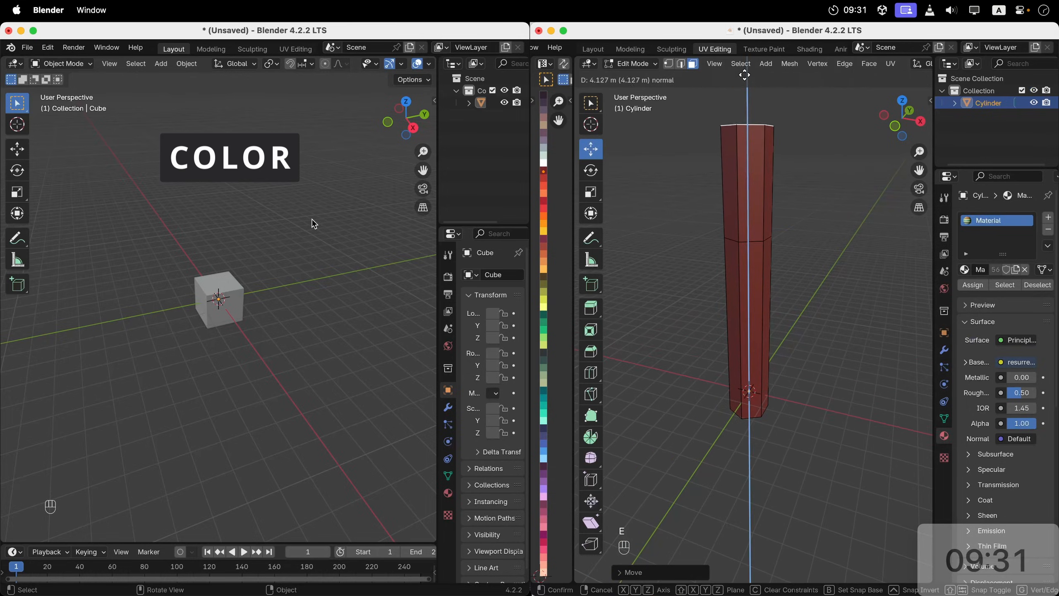
pyautogui.click(741, 565)
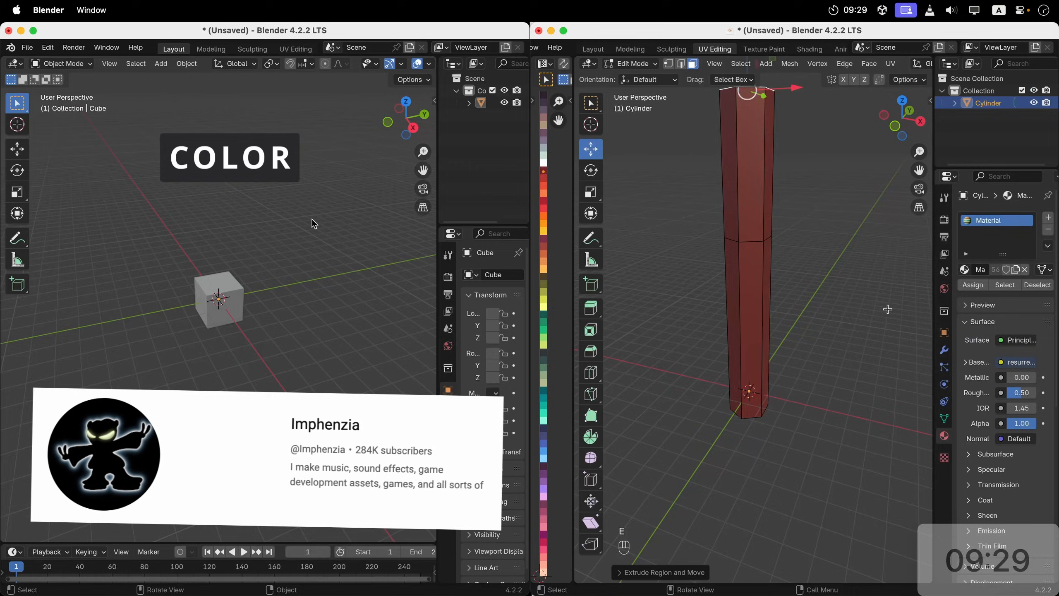
pyautogui.click(897, 132)
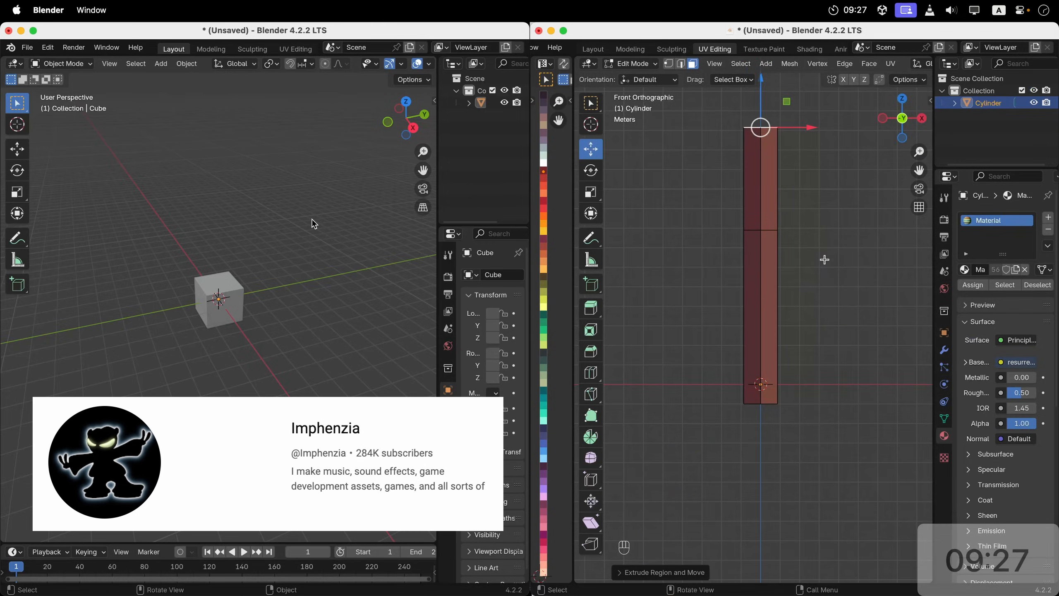
pyautogui.moveTo(811, 128); pyautogui.dragTo(886, 131)
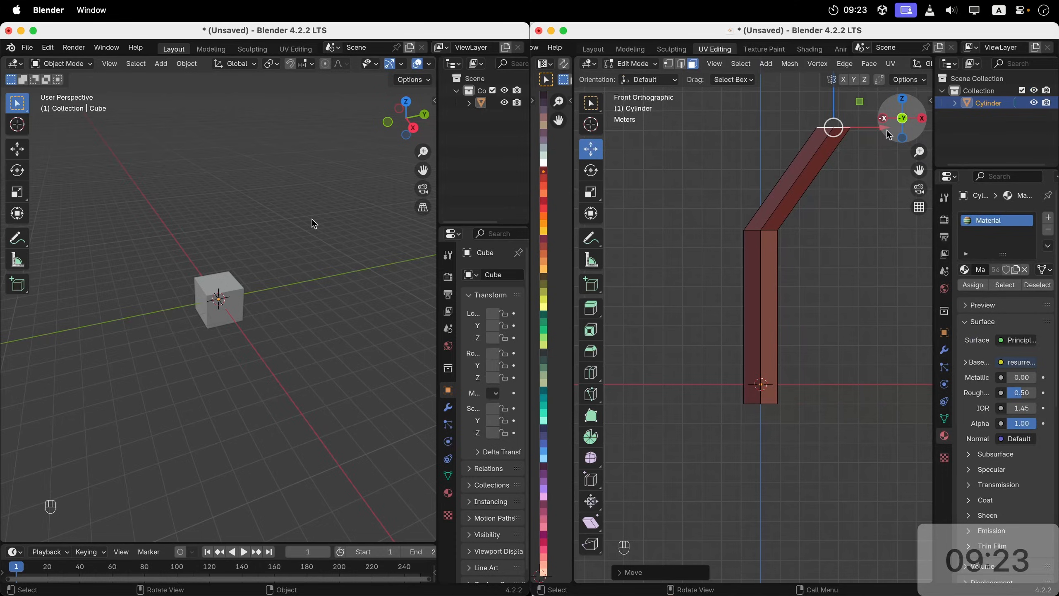
# Step: Mirror the bent cylinder across the X axis with AutoMirror to form a Y shape
pyautogui.press('n')
pyautogui.click(835, 117)
pyautogui.press('n')
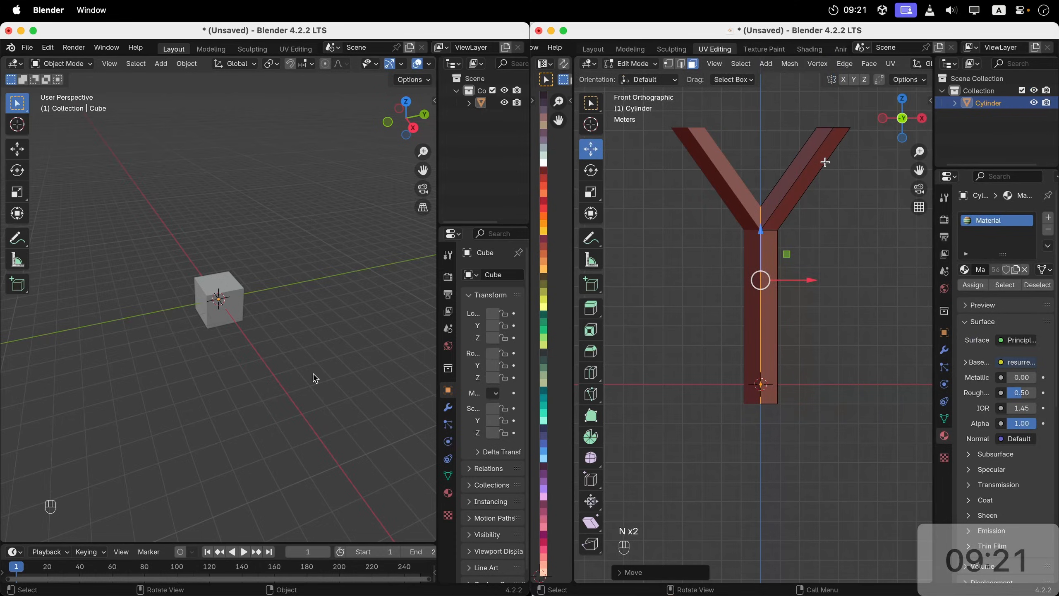
# Step: Add two loop cuts across the slanted arm, one near its tip and one slightly lower
pyautogui.press('super+r')
pyautogui.click(851, 129)
pyautogui.rightClick(856, 127)
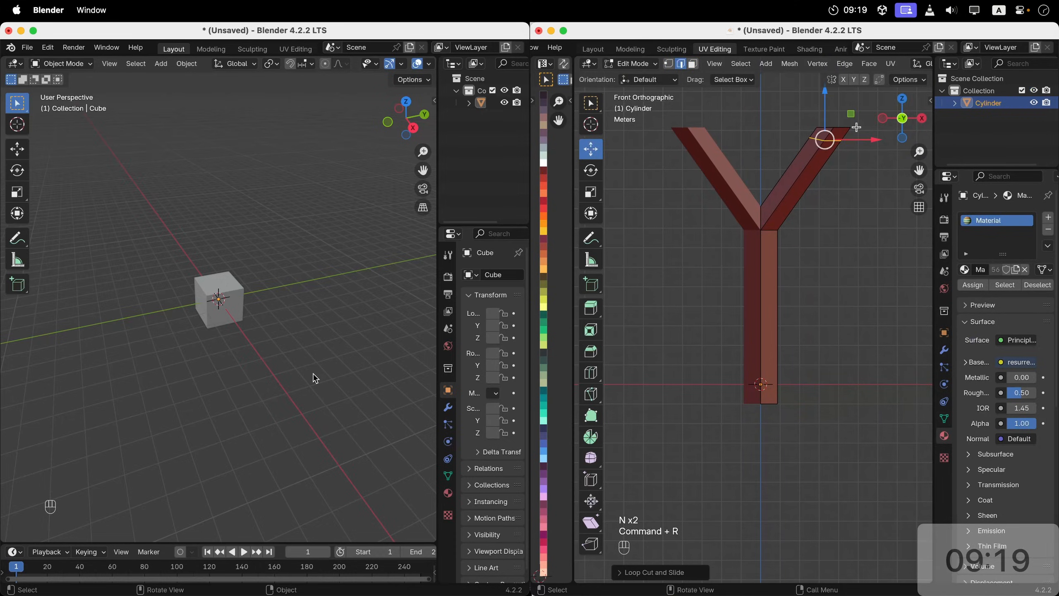
pyautogui.press('super+r')
pyautogui.click(813, 169)
pyautogui.rightClick(815, 170)
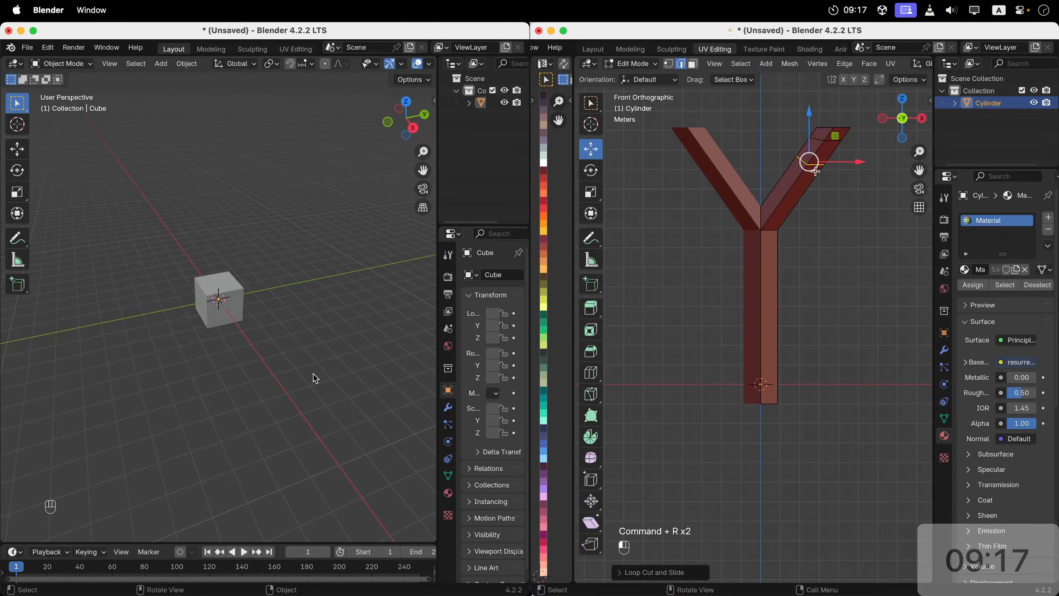
# Step: Extrude the face band between the arm's two loop cuts and scale it inward to about 0.82 to form a groove
pyautogui.press('3')
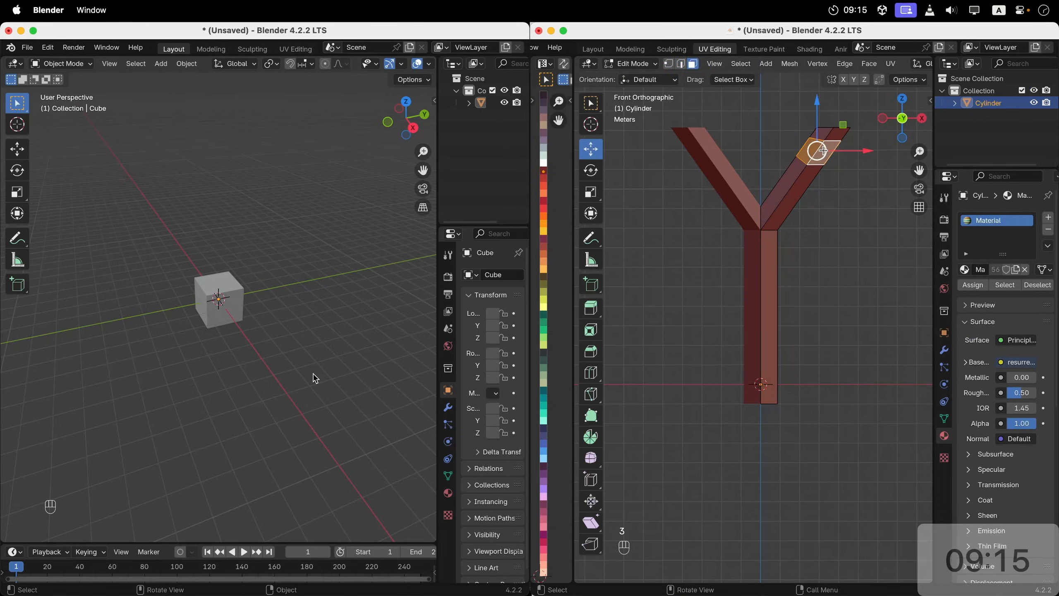
pyautogui.moveTo(822, 150); pyautogui.dragTo(823, 150, button='middle')
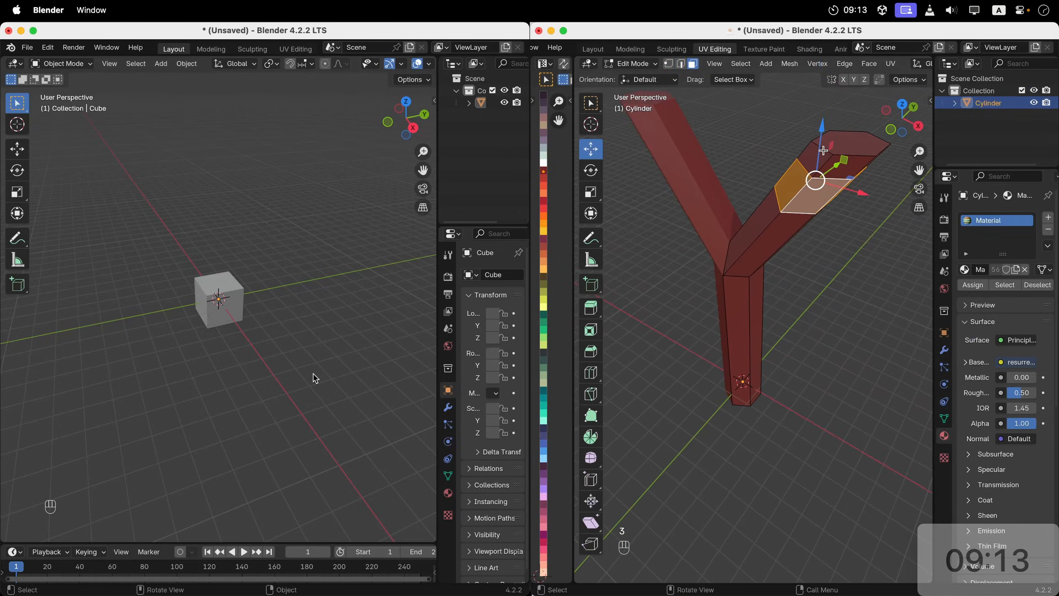
pyautogui.press('s')
pyautogui.press('Escape')
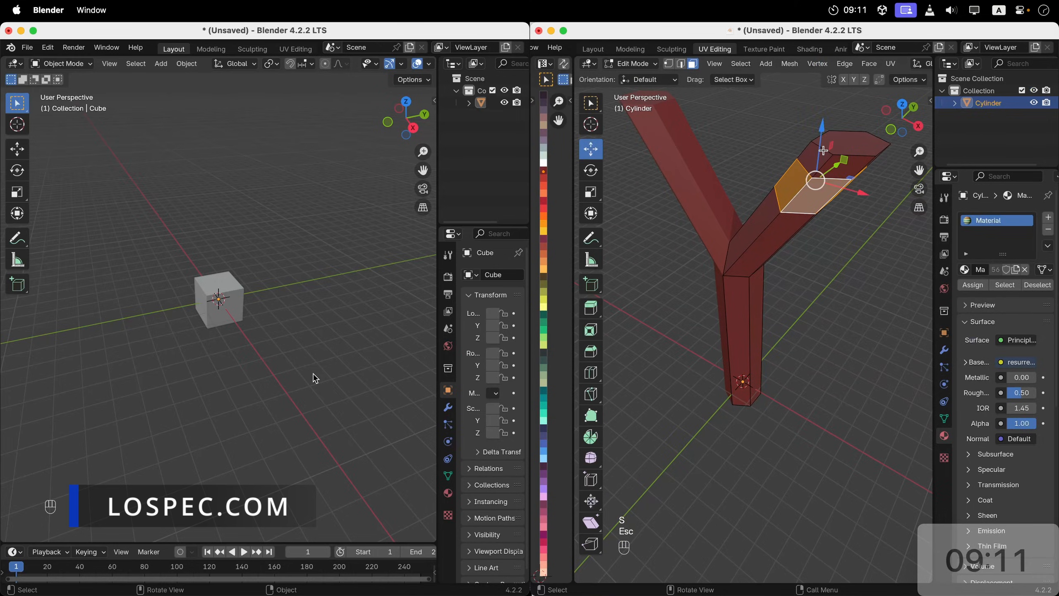
pyautogui.press('e')
pyautogui.press('s')
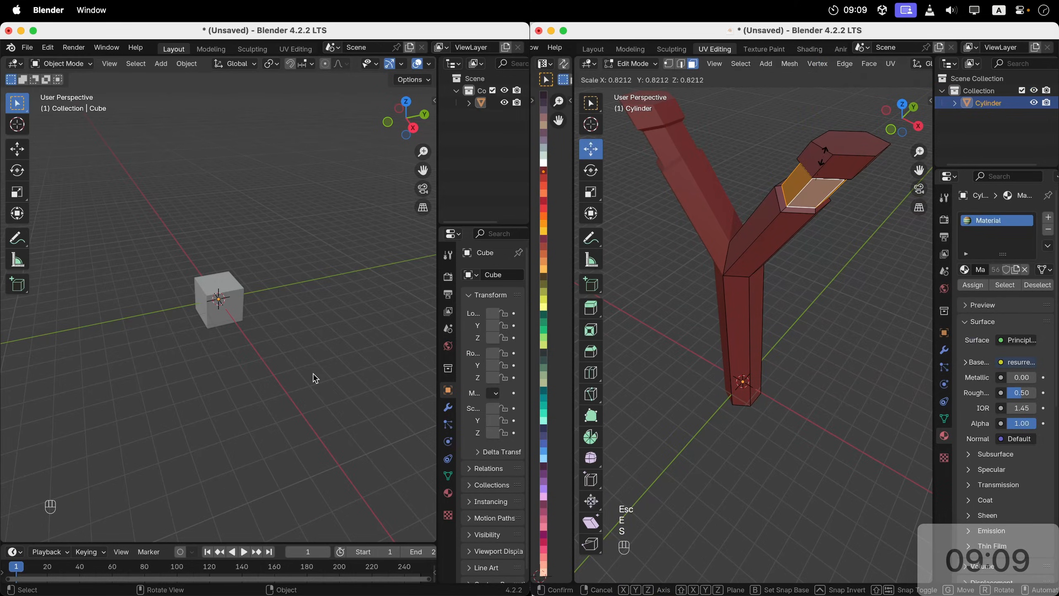
pyautogui.click(825, 160)
# Step: Leave edit mode on the Y-shaped mesh, and switch to Firefox to open Lospec's palette list
pyautogui.press('super+Tab')
pyautogui.press('Tab')
pyautogui.click(410, 142)
pyautogui.hscroll(-5, 825, 160)
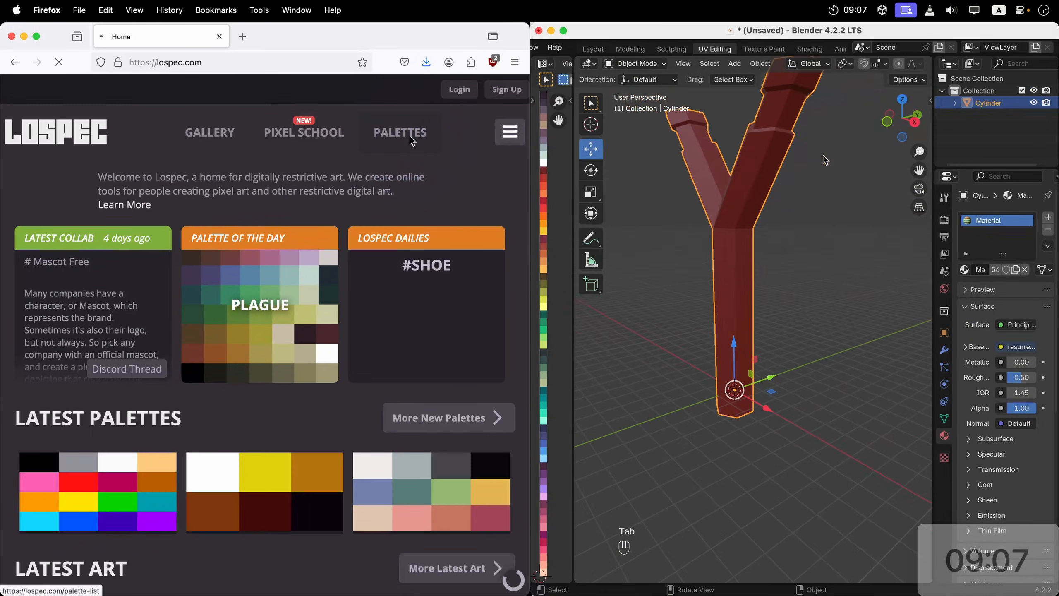
# Step: Hide the Y-shaped cylinder object and add a new cube mesh at the origin
pyautogui.click(1034, 102)
pyautogui.hotkey('shift', 'a')
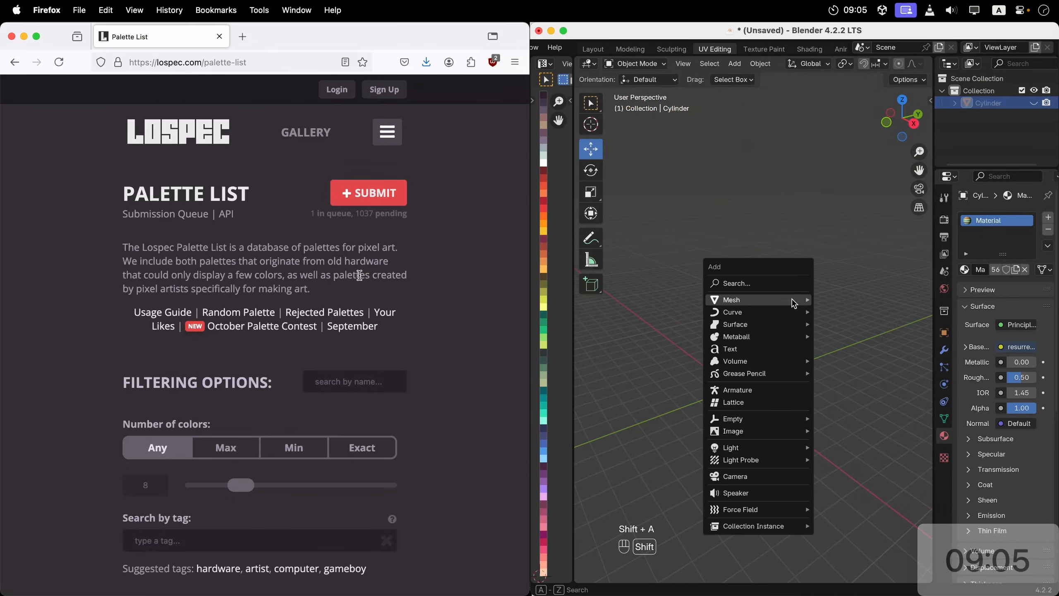
pyautogui.scroll(-5, 361, 280)
pyautogui.moveTo(733, 300)
pyautogui.click(840, 312)
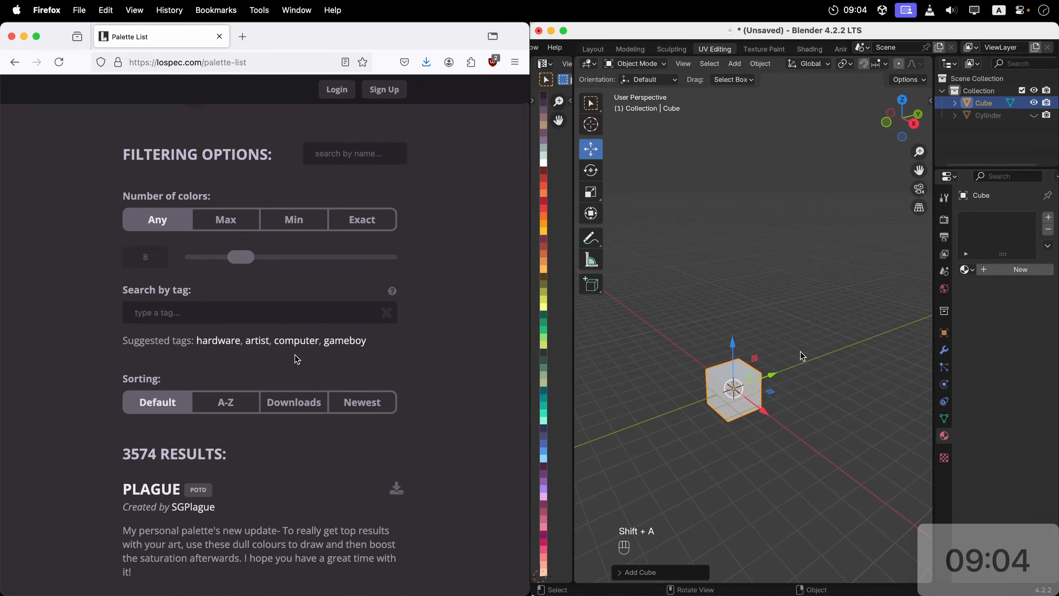
# Step: Sort the Lospec palettes by Downloads, and assign the existing palette material to the new cube
pyautogui.click(283, 407)
pyautogui.click(971, 274)
pyautogui.scroll(-4, 282, 408)
pyautogui.click(931, 287)
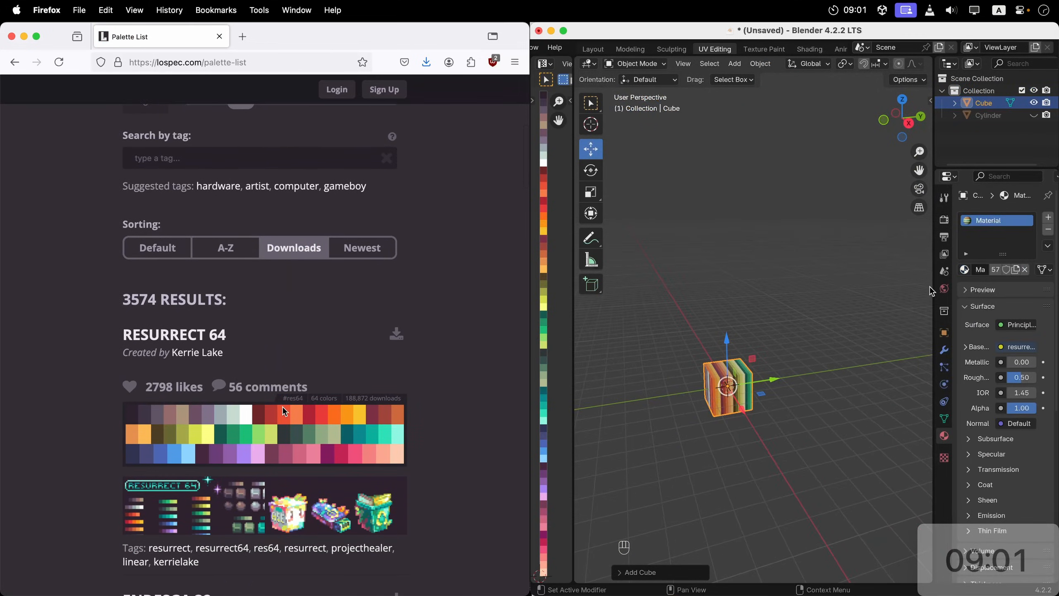
# Step: Save the Resurrect 64 palette as PNG Image (1x), and mirror the cube across the X axis with AutoMirror
pyautogui.hscroll(4, 833, 375)
pyautogui.click(396, 334)
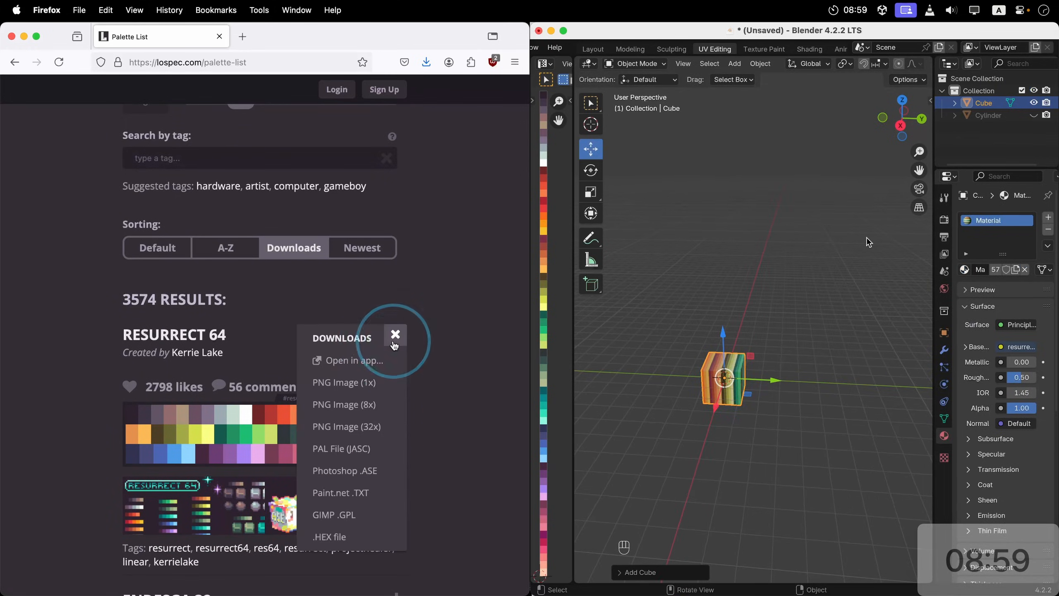
pyautogui.press('n')
pyautogui.click(375, 383)
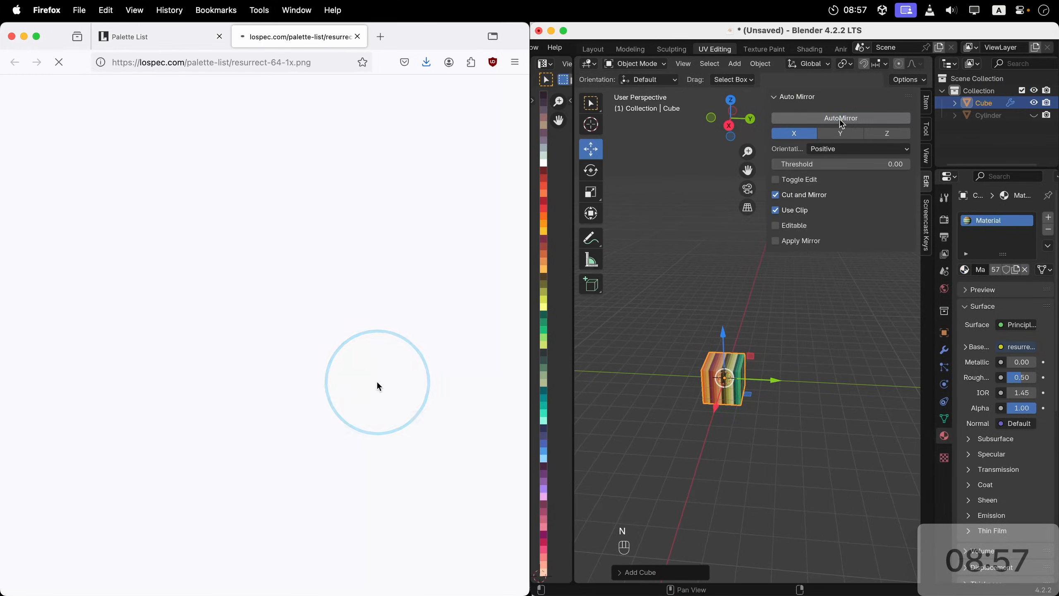
pyautogui.press('n')
pyautogui.rightClick(301, 342)
pyautogui.click(310, 411)
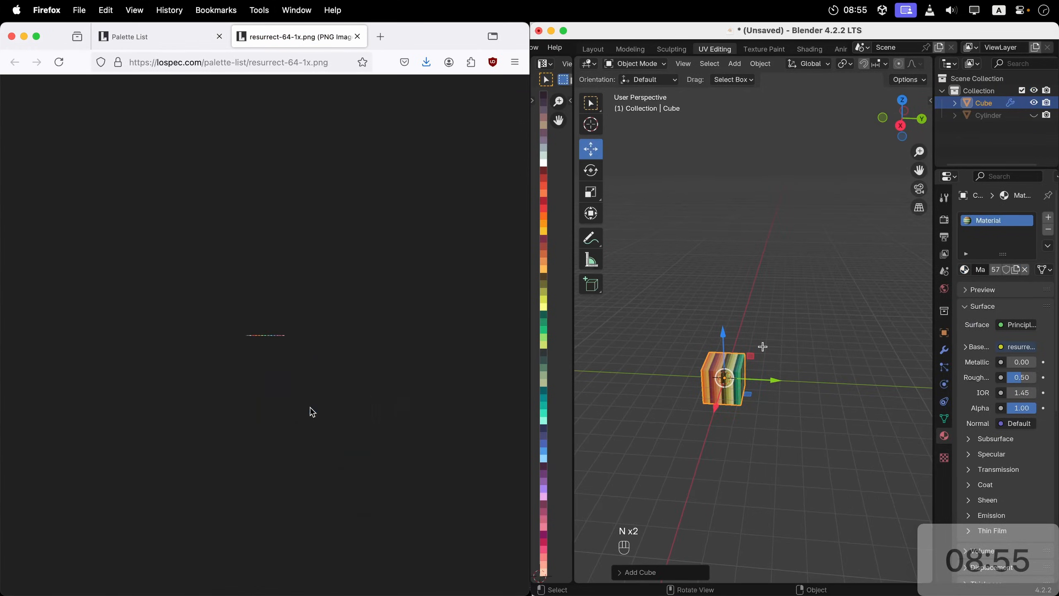
# Step: Move the mirrored cube's side face about 1.16 m along negative Y, and select the default cube in the other Blender window
pyautogui.press('Tab')
pyautogui.moveTo(399, 126); pyautogui.dragTo(145, 141)
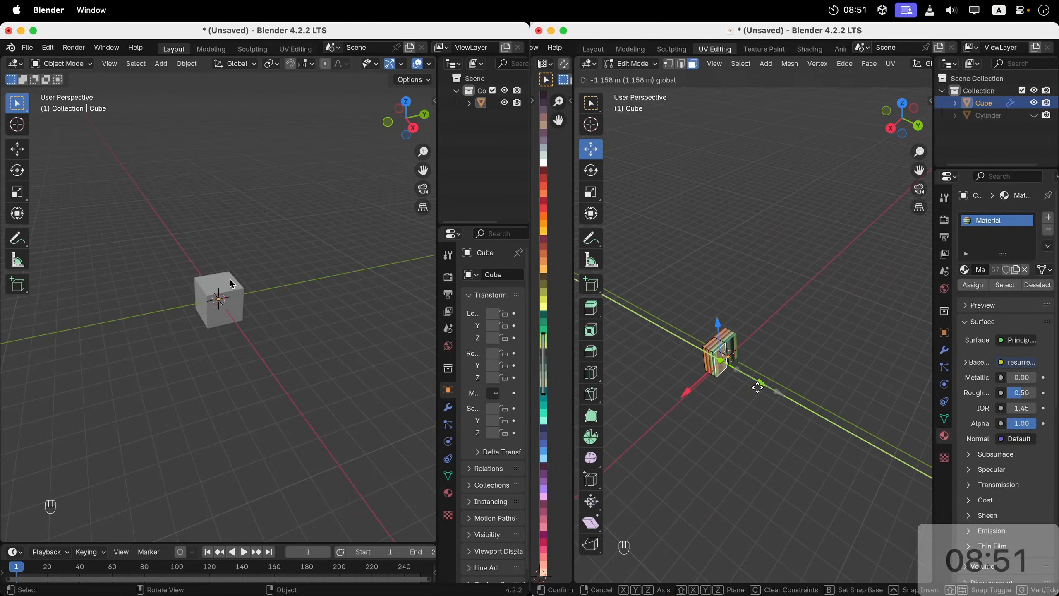
pyautogui.click(232, 284)
pyautogui.click(751, 386)
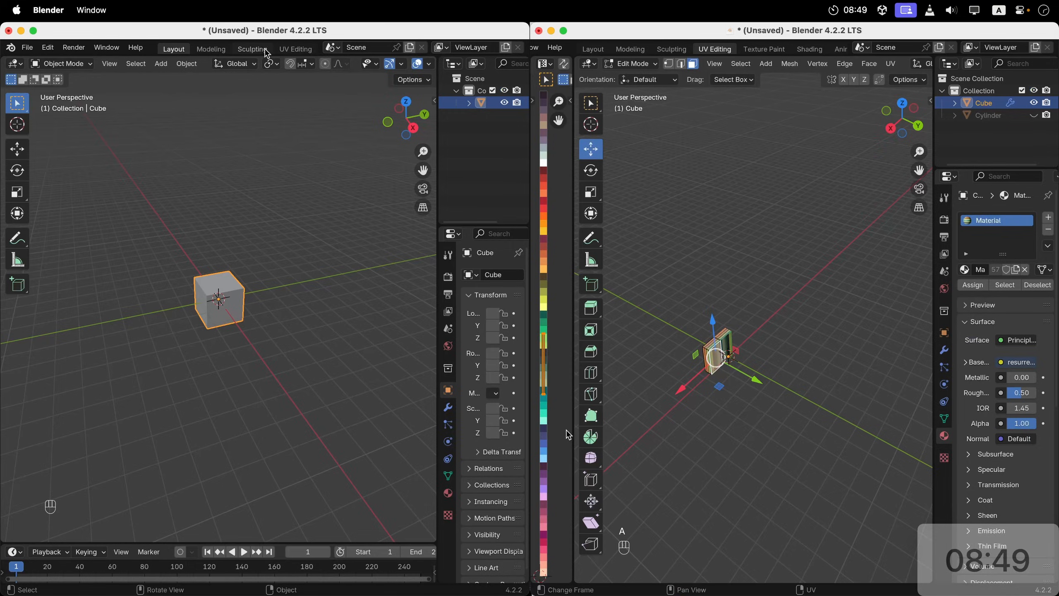
# Step: Move the collapsed UVs onto a palette swatch, and open the Shading workspace for the default cube
pyautogui.press('g')
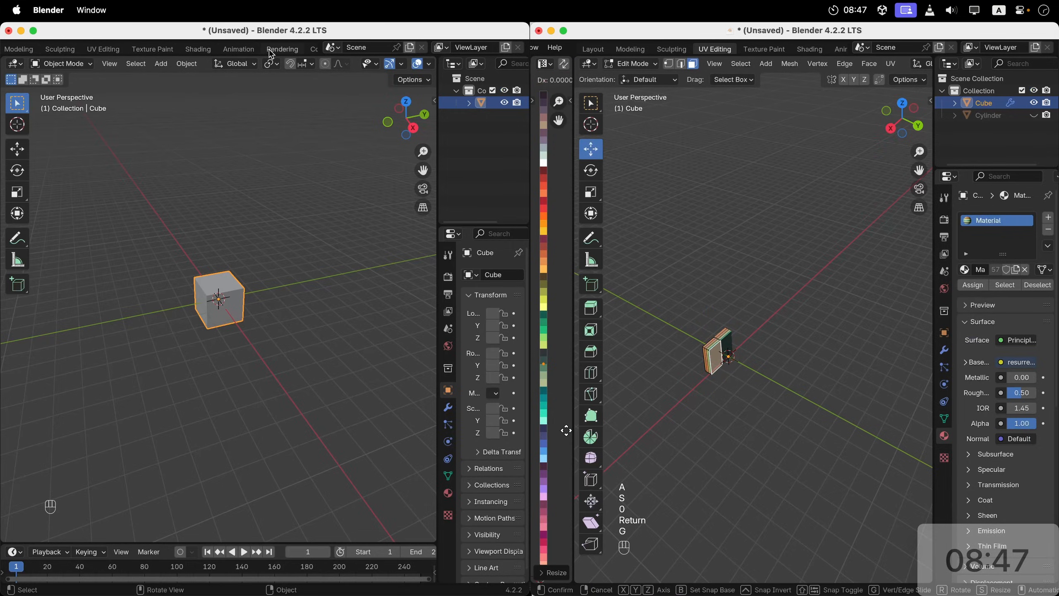
pyautogui.click(198, 49)
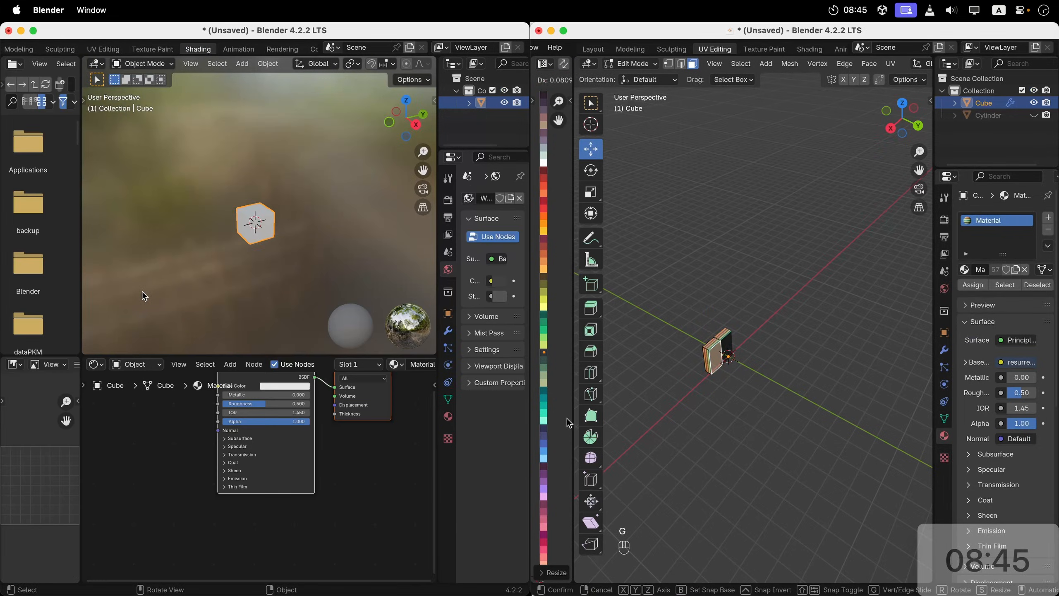
pyautogui.click(570, 422)
# Step: Add resurrect-64-1x.png from Finder's tmp folder as an image node, and collapse the mirrored cube's UVs onto the dark red swatch
pyautogui.click(47, 593)
pyautogui.press('a')
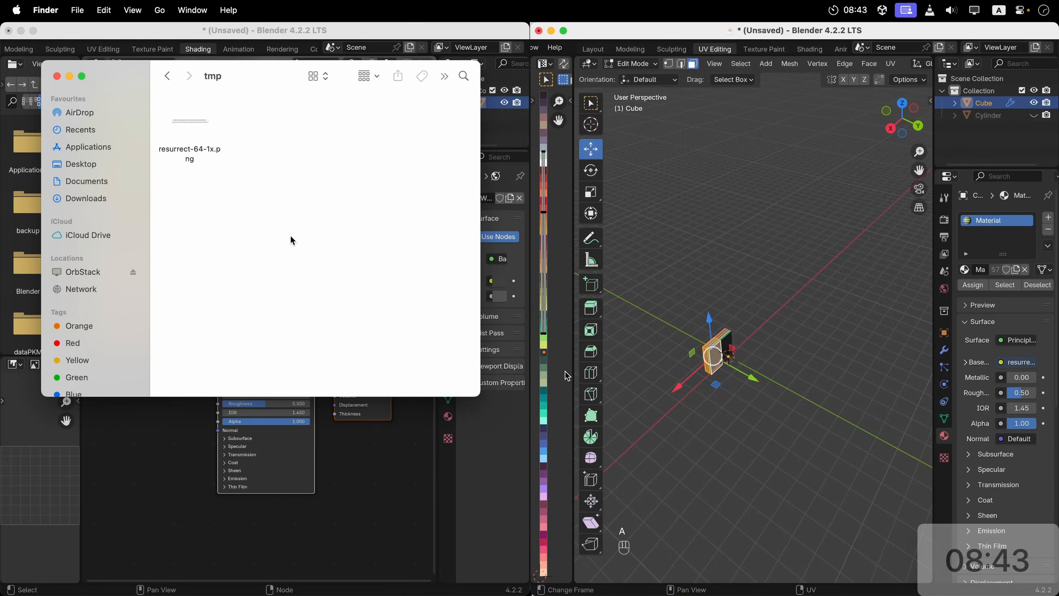
pyautogui.press('s')
pyautogui.press('0')
pyautogui.moveTo(197, 124); pyautogui.dragTo(165, 438)
pyautogui.press('Return')
pyautogui.press('g')
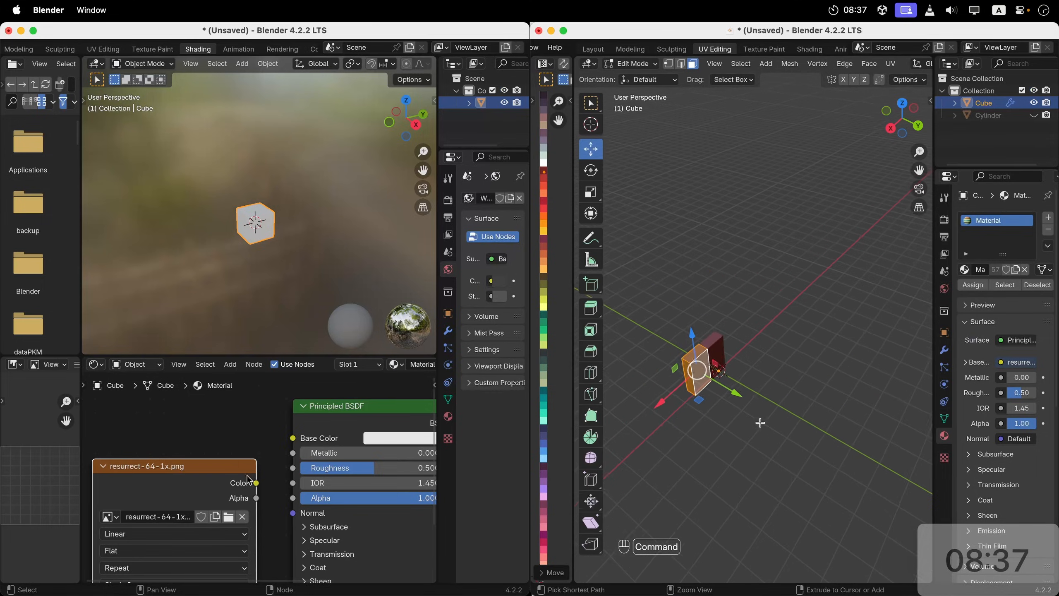
# Step: Connect the palette image's Color output to the Principled BSDF's Base Color, and undo the last face move on the mirrored cube
pyautogui.moveTo(257, 483); pyautogui.dragTo(293, 438)
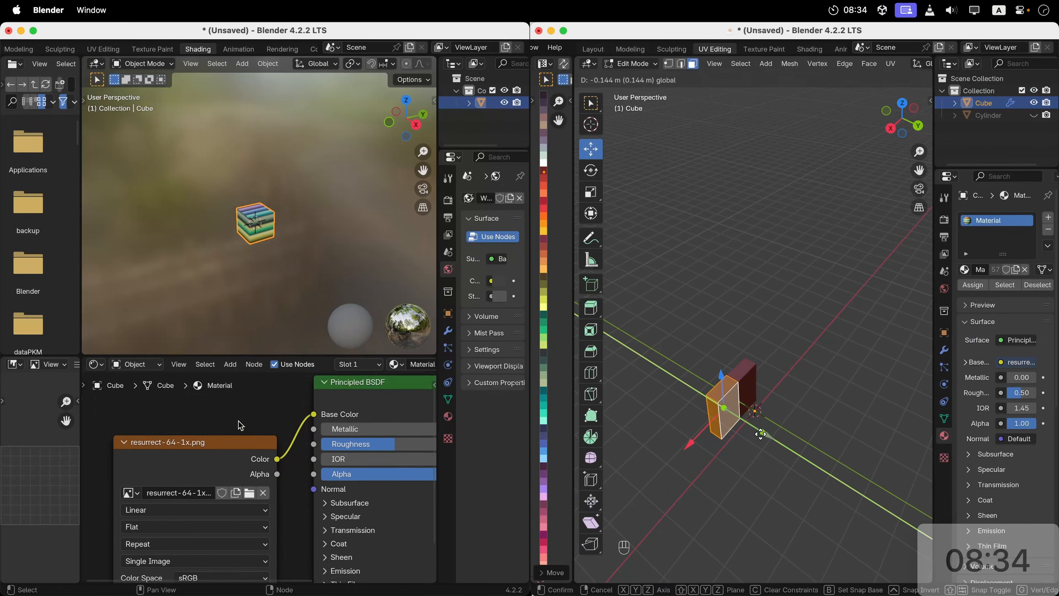
pyautogui.press('super+z')
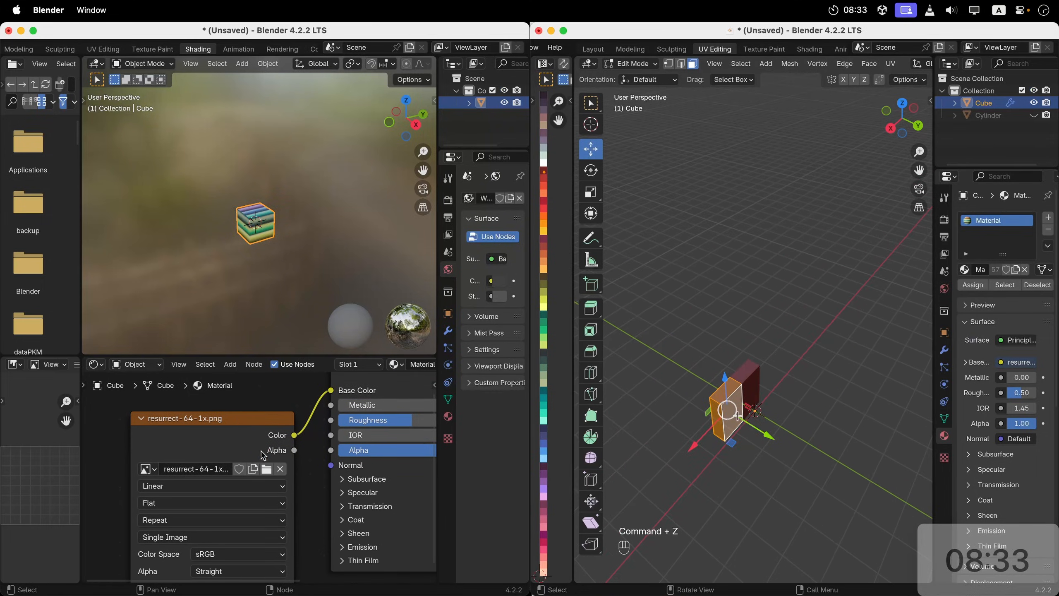
# Step: Set the palette image's interpolation to Closest, and move the mirrored cube's selected face about 0.18 m along negative Y
pyautogui.click(167, 486)
pyautogui.moveTo(770, 435); pyautogui.dragTo(763, 438)
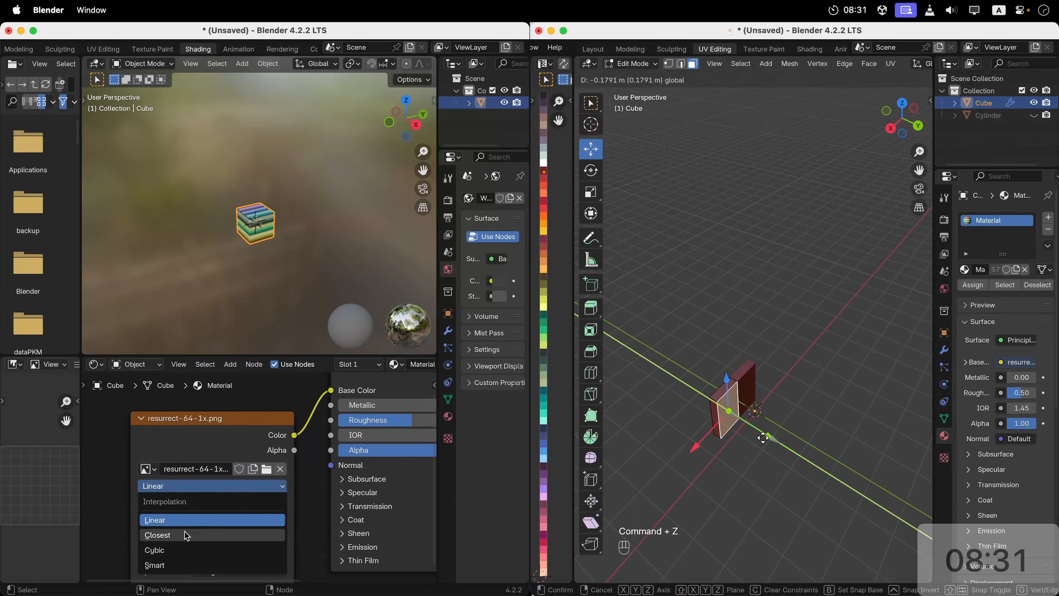
pyautogui.click(187, 535)
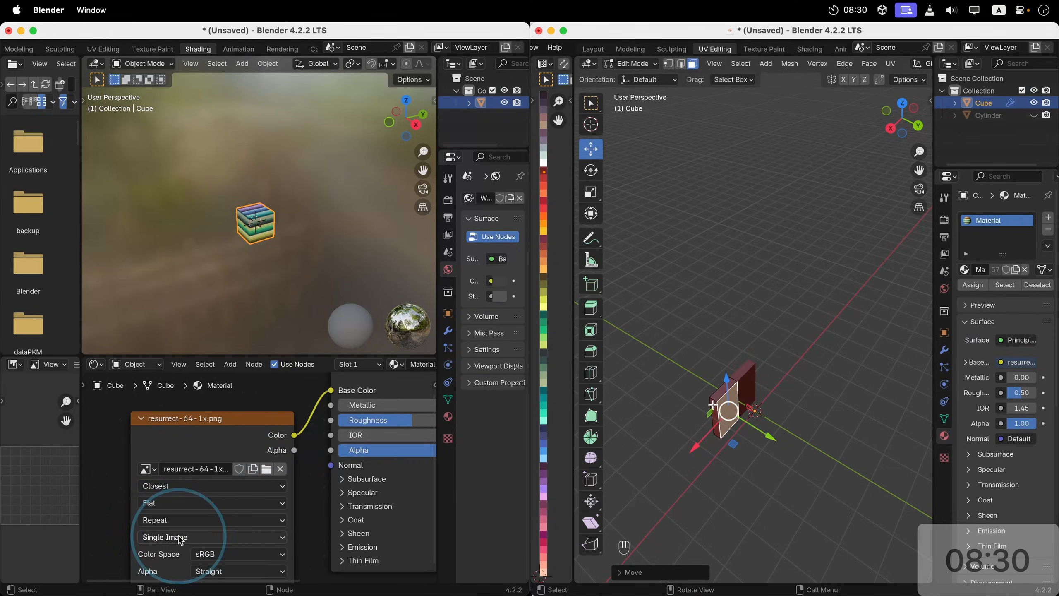
# Step: Extrude the mirrored cube's end face sideways in top view, move and rotate it to form an angled arm, and leave Edit Mode
pyautogui.click(903, 105)
pyautogui.press('e')
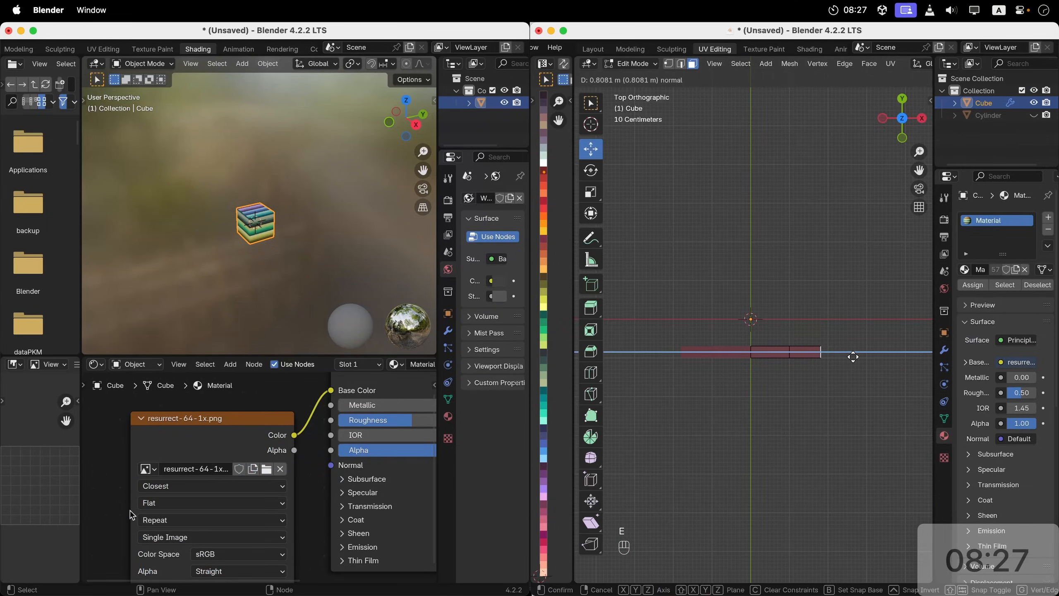
pyautogui.press('g')
pyautogui.press('r')
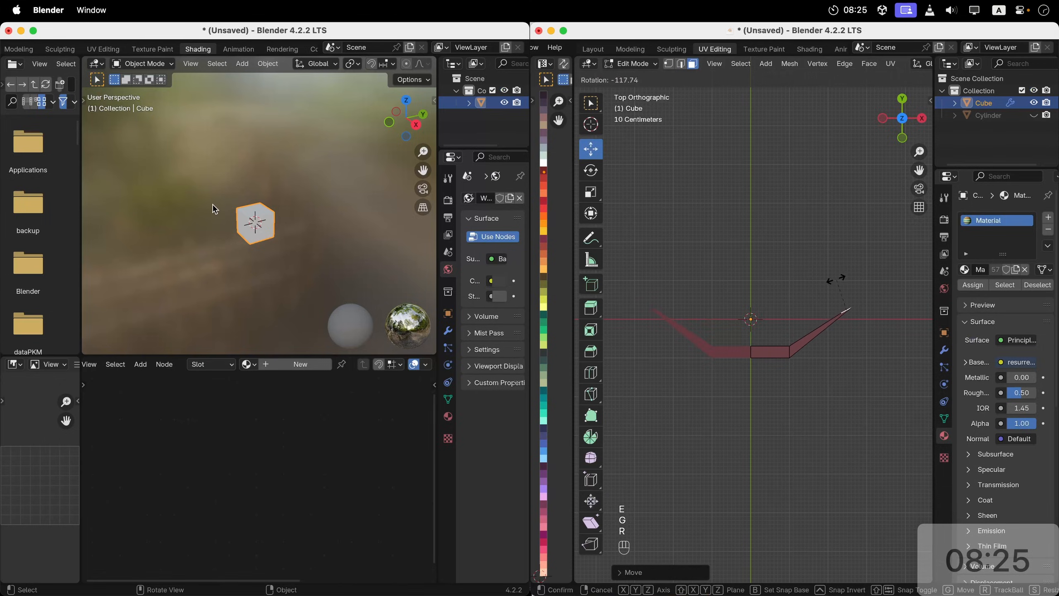
pyautogui.click(850, 288)
pyautogui.press('Tab')
pyautogui.moveTo(851, 288); pyautogui.dragTo(851, 291, button='middle')
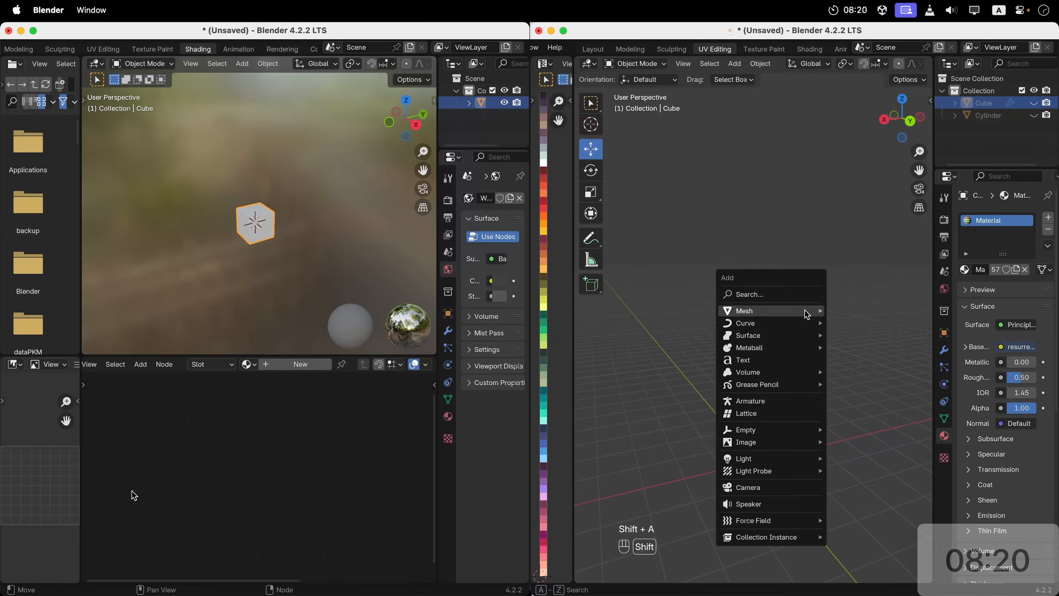
# Step: Add a new cube mesh to the scene with the slingshot parts hidden
pyautogui.moveTo(806, 314)
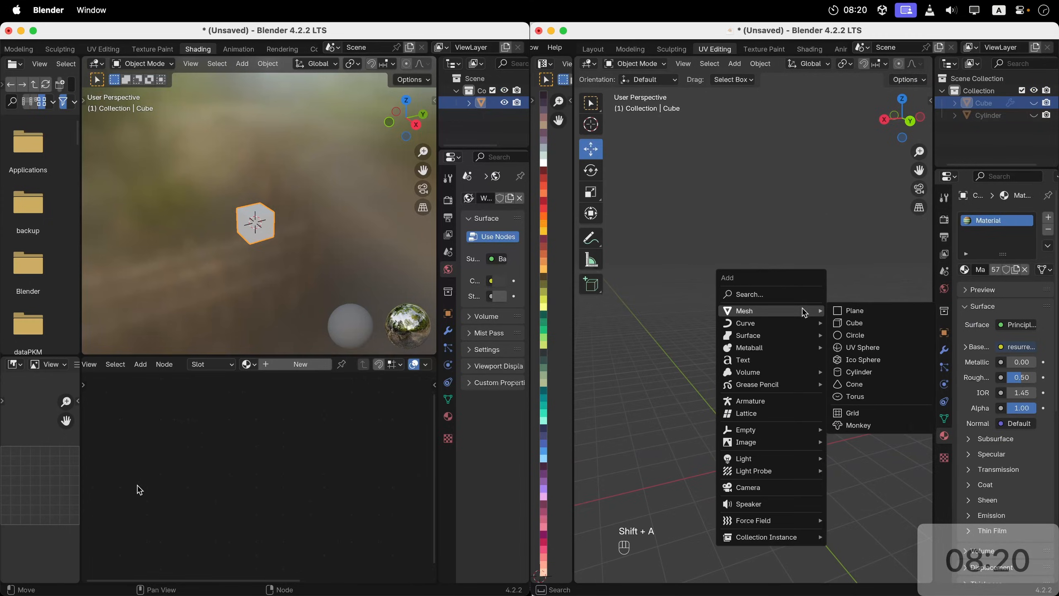
pyautogui.click(862, 320)
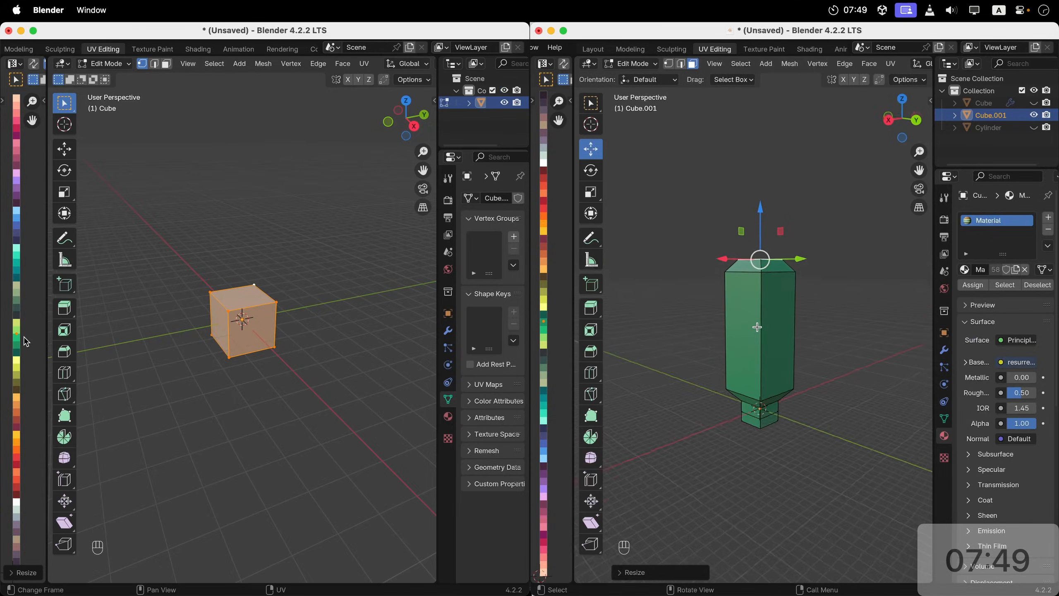
# Step: Move the default cube's collapsed UVs on the palette, and add another top face of the cactus's base to the selection
pyautogui.press('g')
pyautogui.press('n')
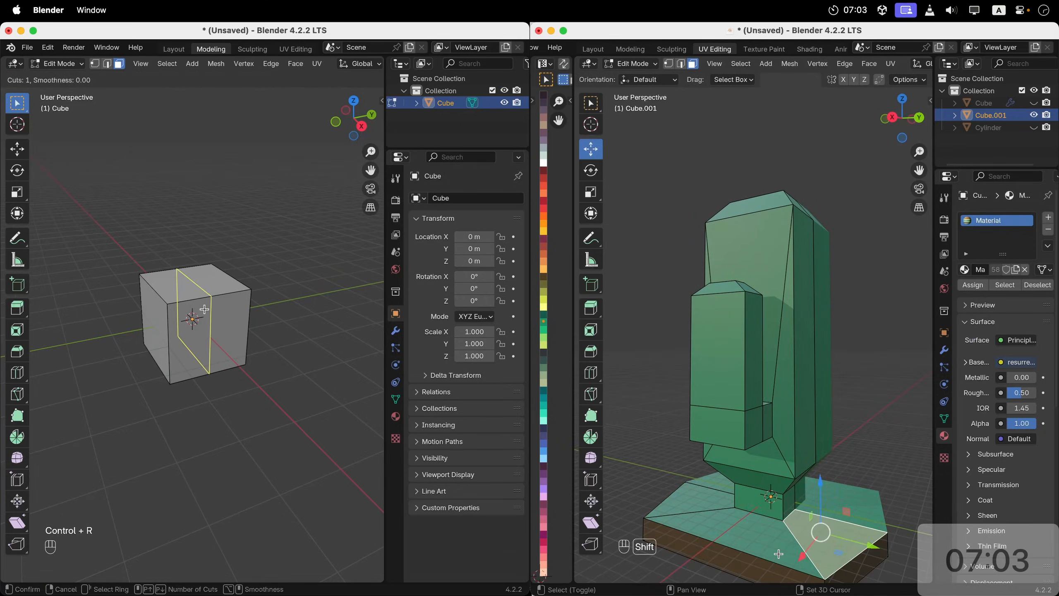
pyautogui.keyDown('shift'); pyautogui.click(702, 497); pyautogui.keyUp('shift')
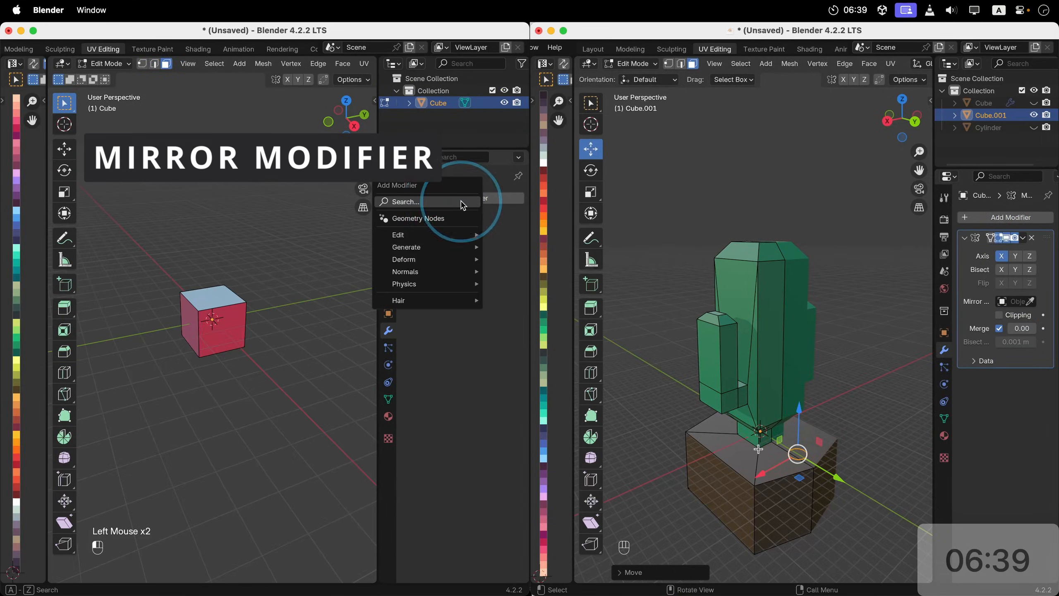
# Step: Add a Mirror modifier to the pink-and-blue cube
pyautogui.write('i')
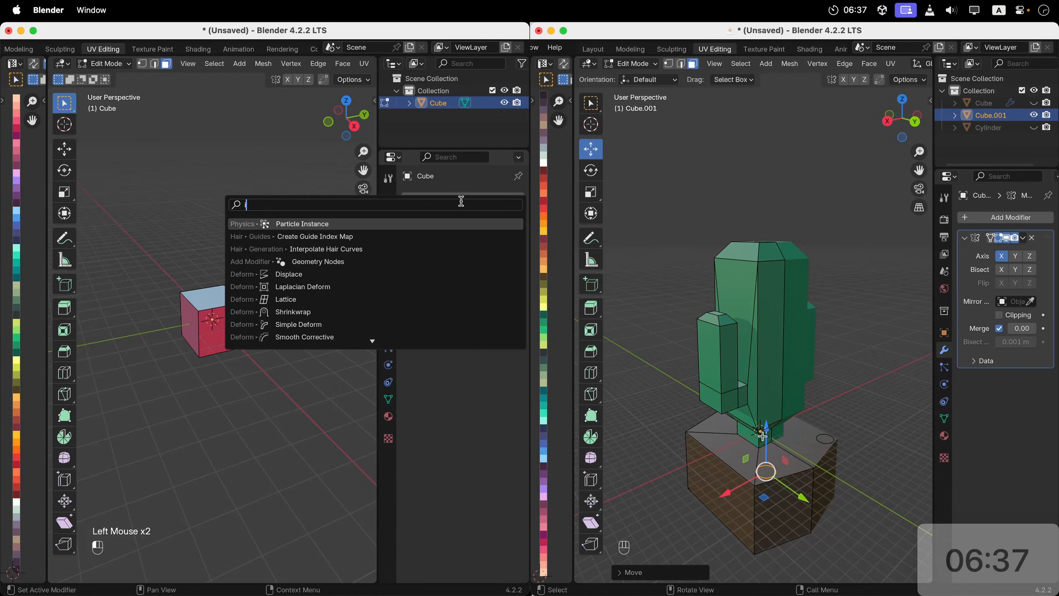
pyautogui.write('mirr')
pyautogui.click(333, 226)
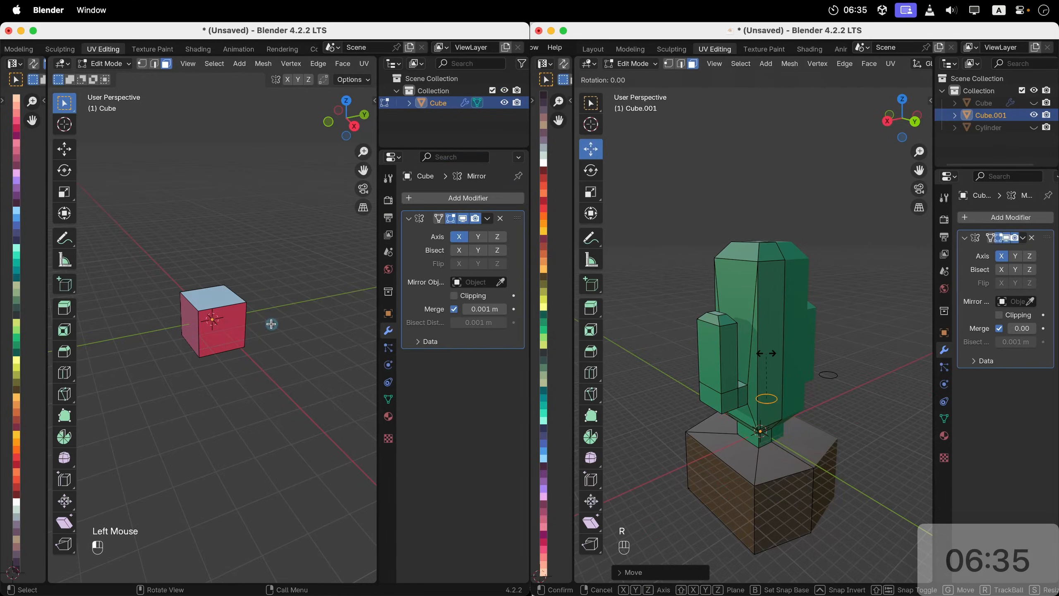
# Step: Raise the pink-and-blue cube's top corner vertex, and move the cactus's eye circle about 0.35 m along X
pyautogui.click(244, 301)
pyautogui.keyDown('super'); pyautogui.scroll(5, 244, 301); pyautogui.keyUp('super')
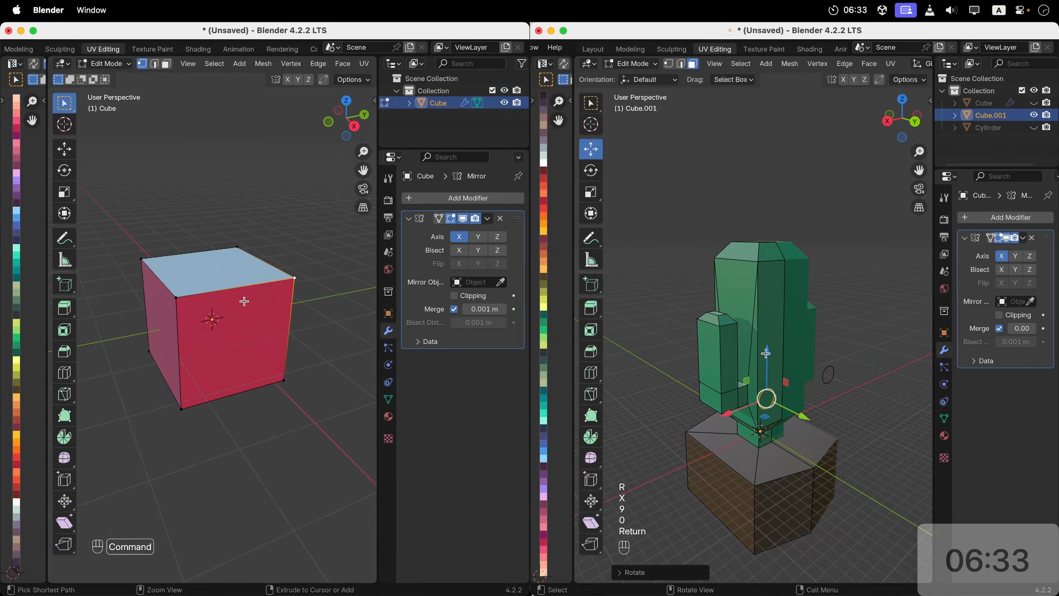
pyautogui.hscroll(-5, 245, 301)
pyautogui.click(915, 121)
pyautogui.press('g')
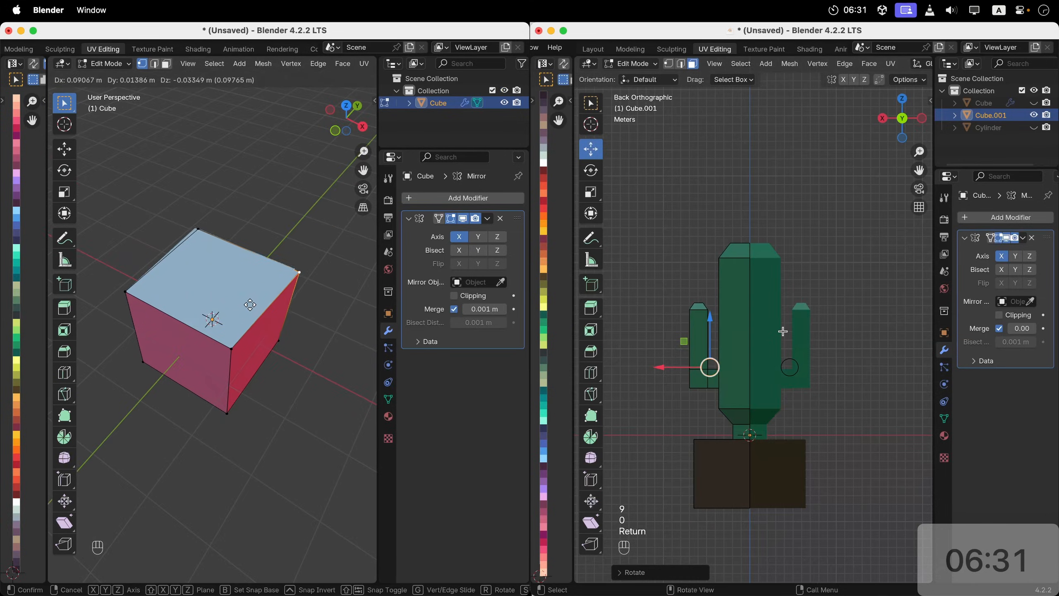
pyautogui.press('g')
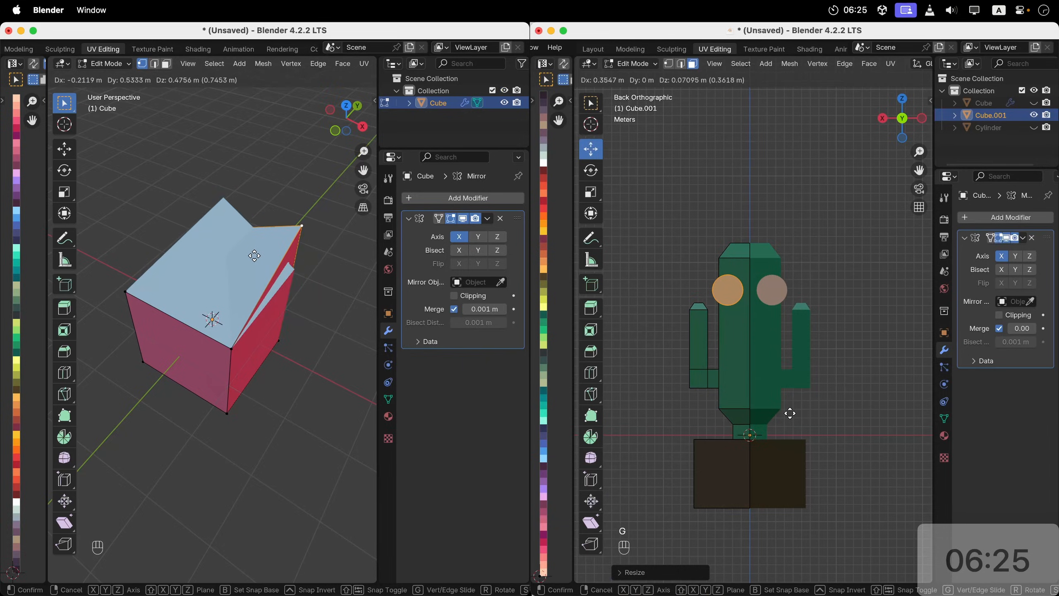
pyautogui.click(277, 201)
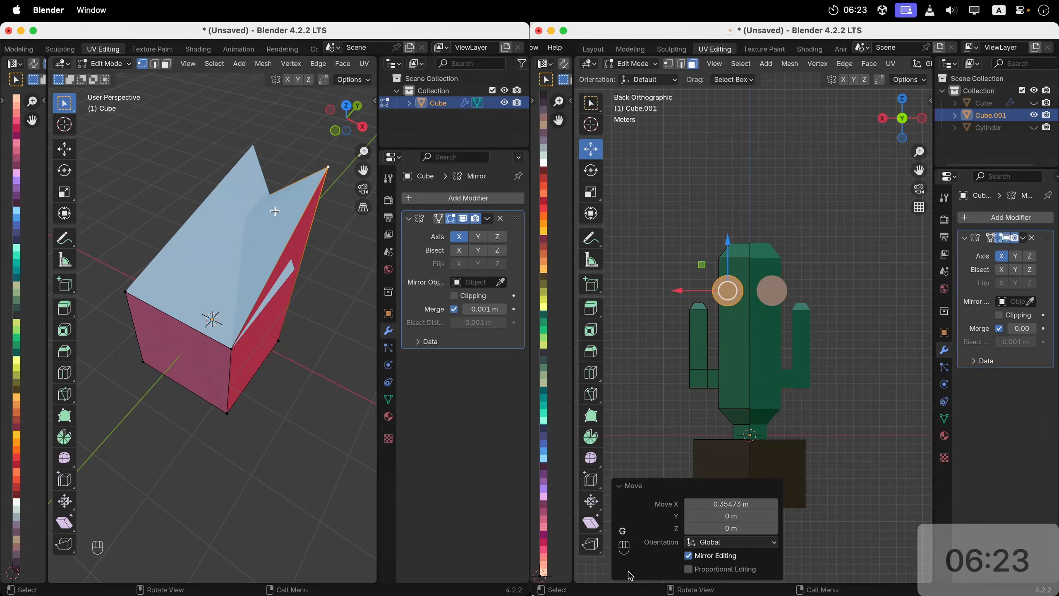
# Step: Pull the pink-and-blue cube's raised vertex back inward across the mirror plane
pyautogui.press('g')
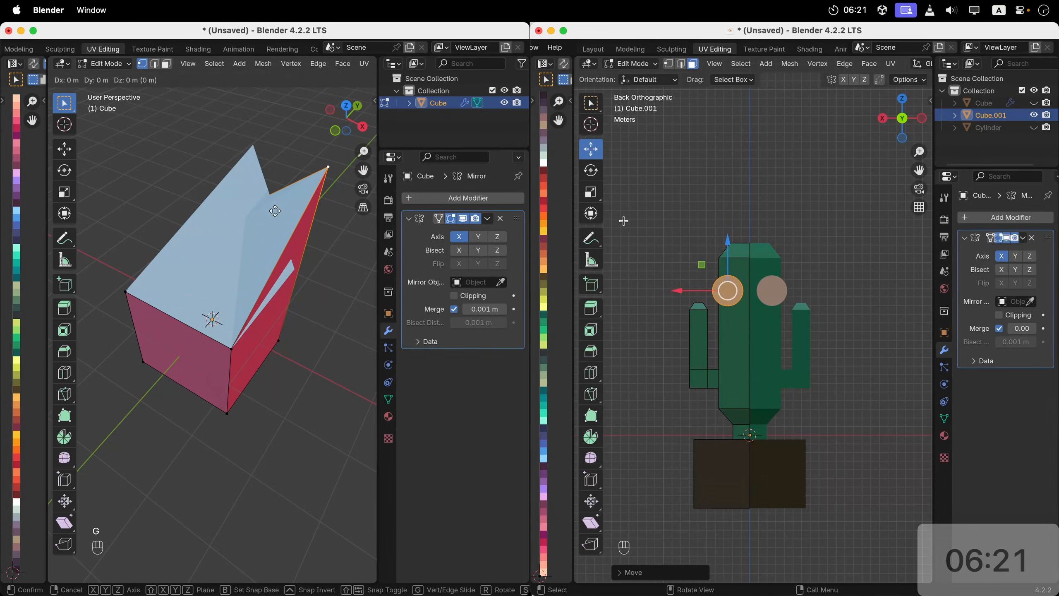
pyautogui.click(296, 267)
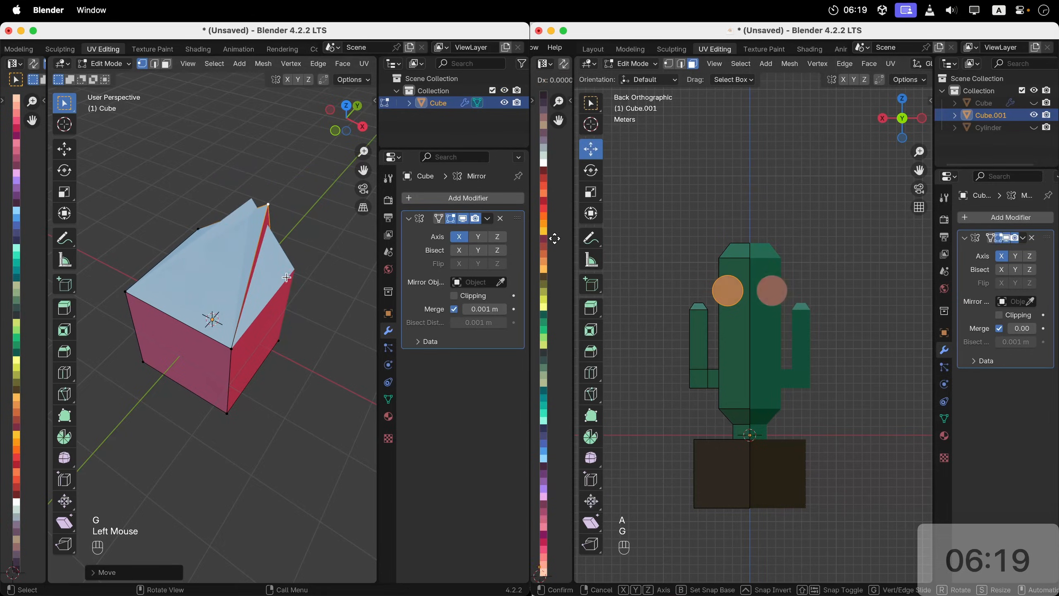
pyautogui.moveTo(296, 279); pyautogui.dragTo(337, 250, button='middle')
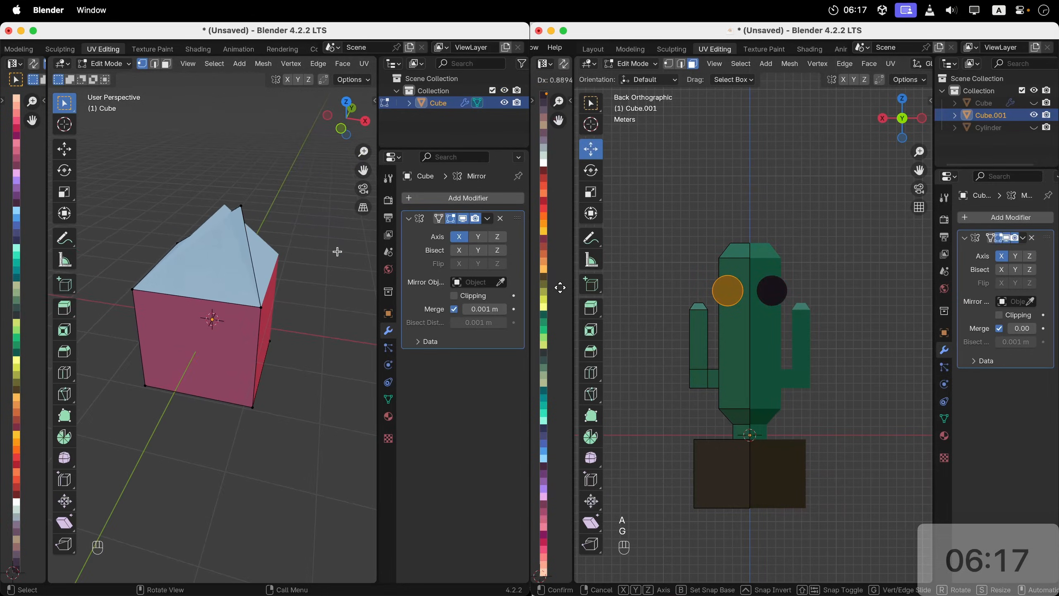
# Step: Try moving the whole mirrored mesh sideways away from its mirror plane, and undo the move
pyautogui.press('a')
pyautogui.press('g')
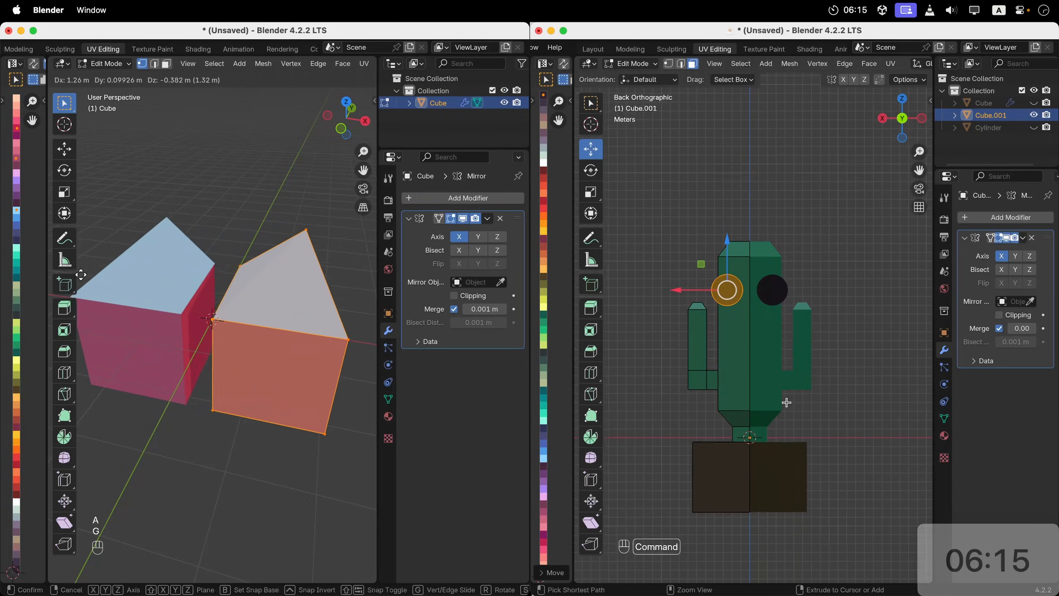
pyautogui.click(113, 265)
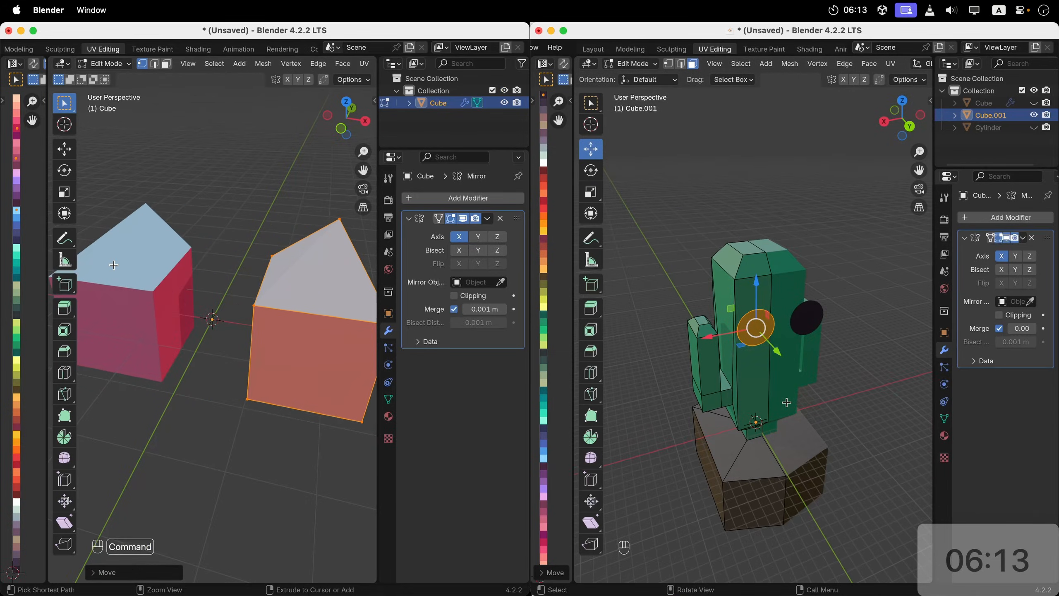
pyautogui.press('super+z')
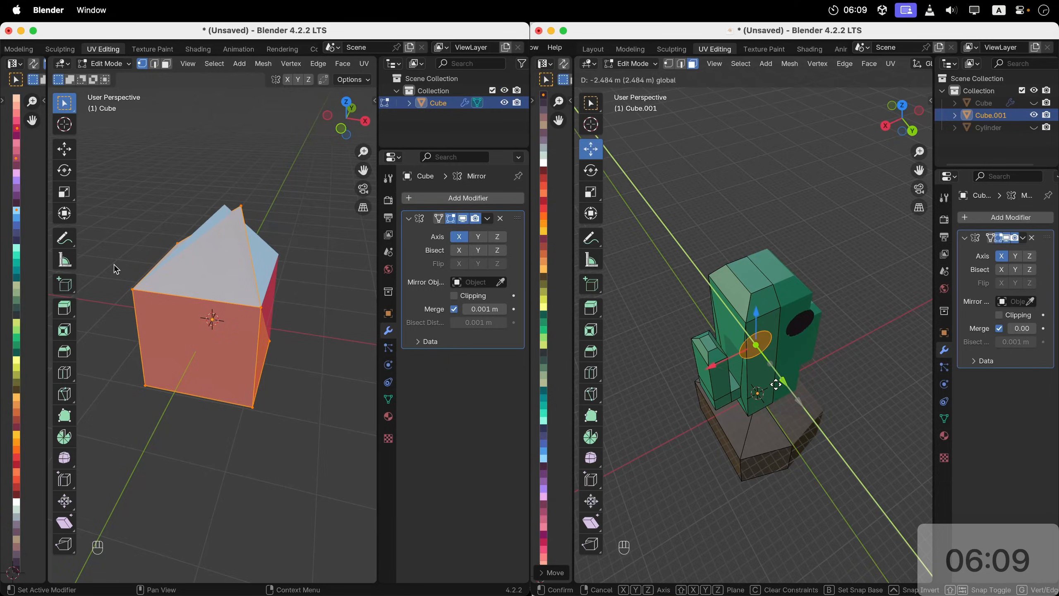
# Step: Delete the mirrored pink-and-blue cube, and add a fresh cube in its place
pyautogui.press('Tab')
pyautogui.press('Delete')
pyautogui.hotkey('shift', 'a')
pyautogui.moveTo(308, 232)
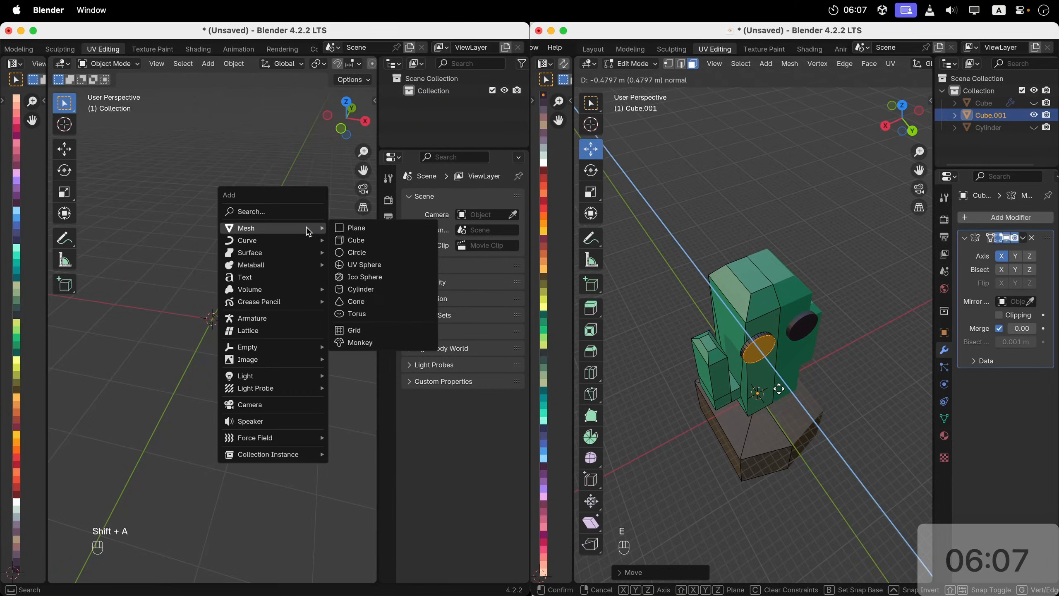
pyautogui.click(353, 240)
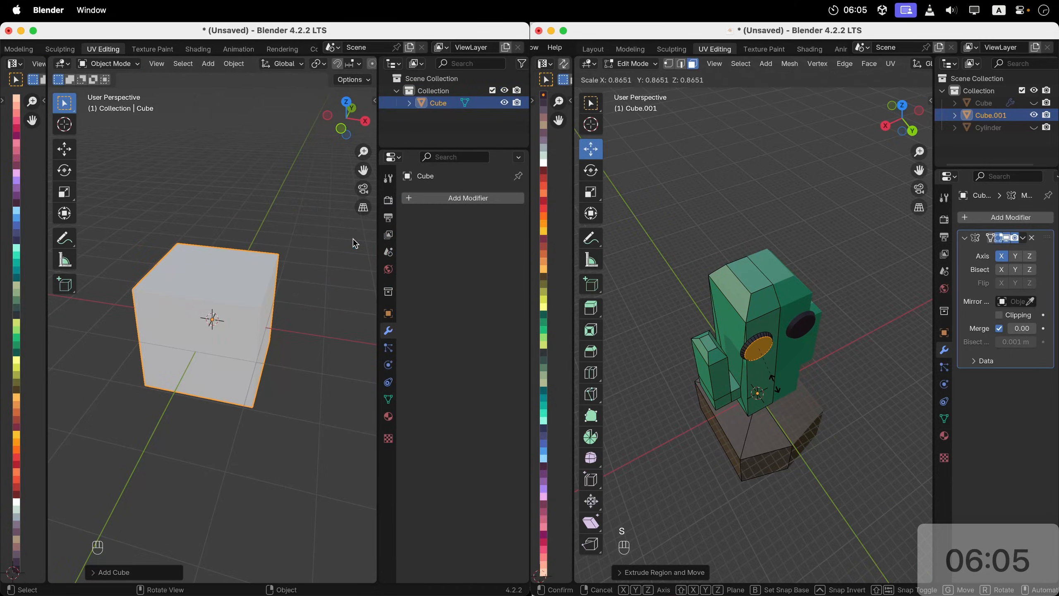
# Step: Cut an edge loop through the middle of the new cube, and scale down the inner face of the cactus's eye
pyautogui.press('Tab')
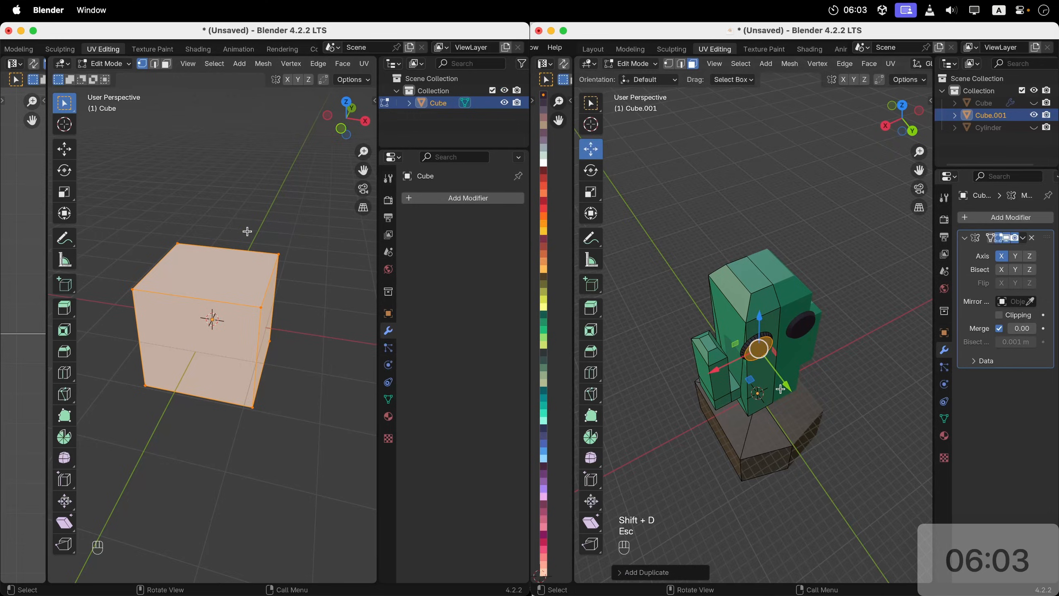
pyautogui.press('super+r')
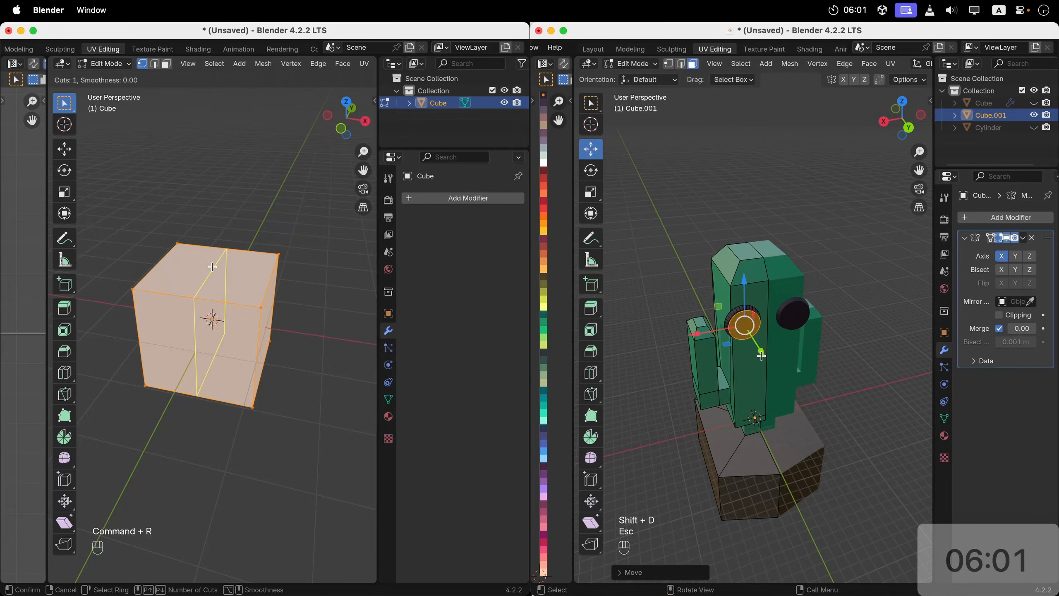
pyautogui.click(212, 267)
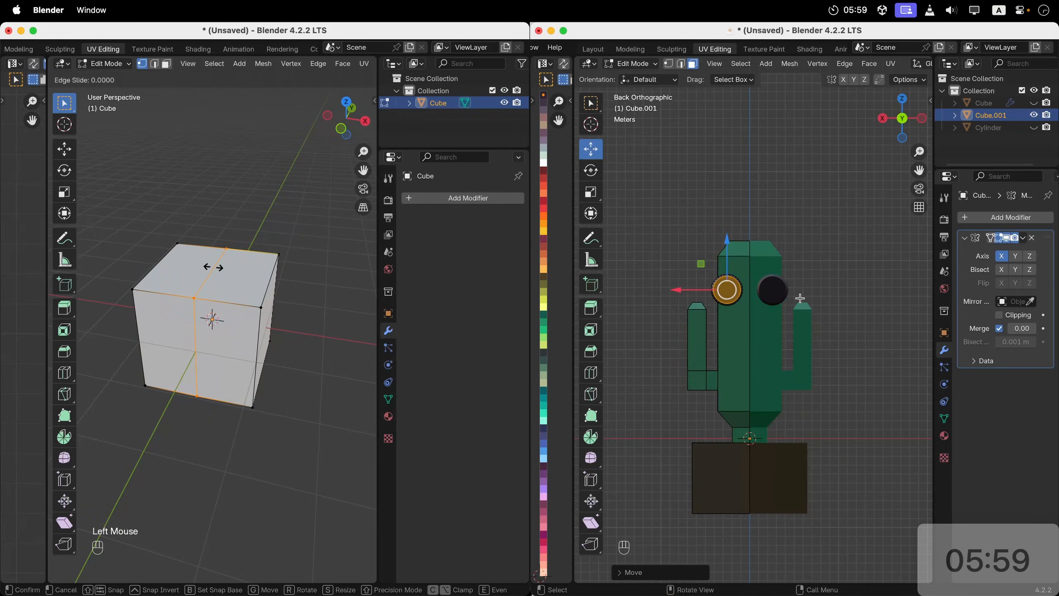
pyautogui.click(251, 284)
pyautogui.press('s')
pyautogui.hscroll(-10, 253, 287)
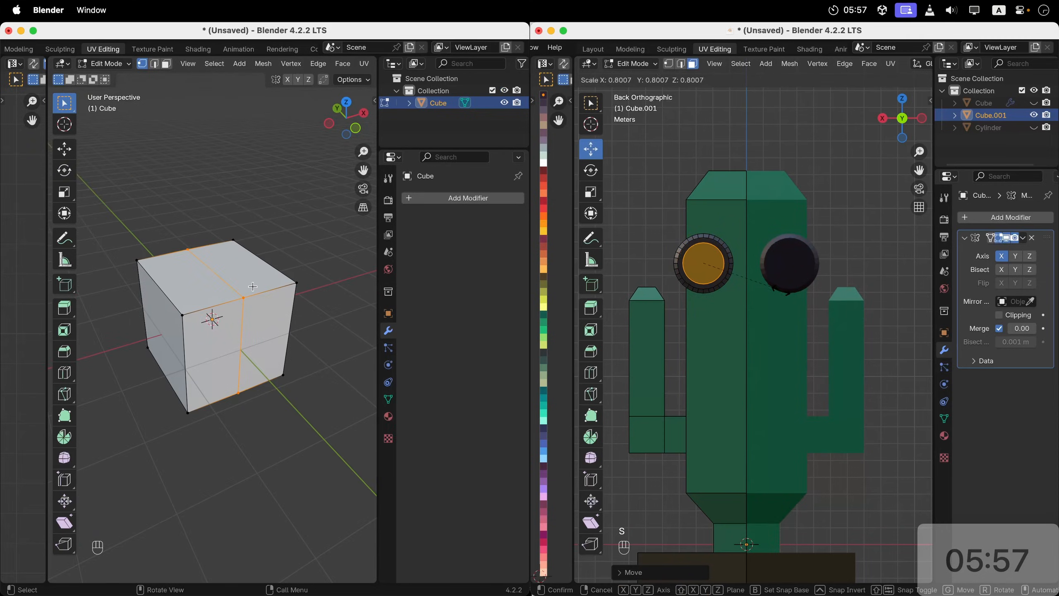
# Step: Delete the vertices on one outer side of the cube so that only half of it remains
pyautogui.moveTo(112, 262); pyautogui.dragTo(197, 433)
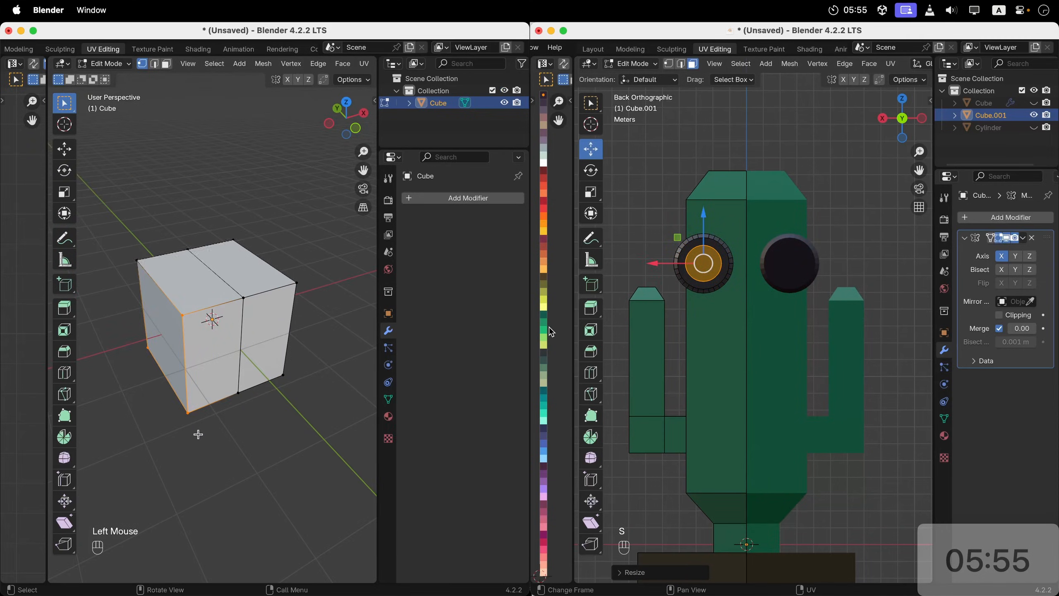
pyautogui.keyDown('shift'); pyautogui.click(125, 242); pyautogui.keyUp('shift')
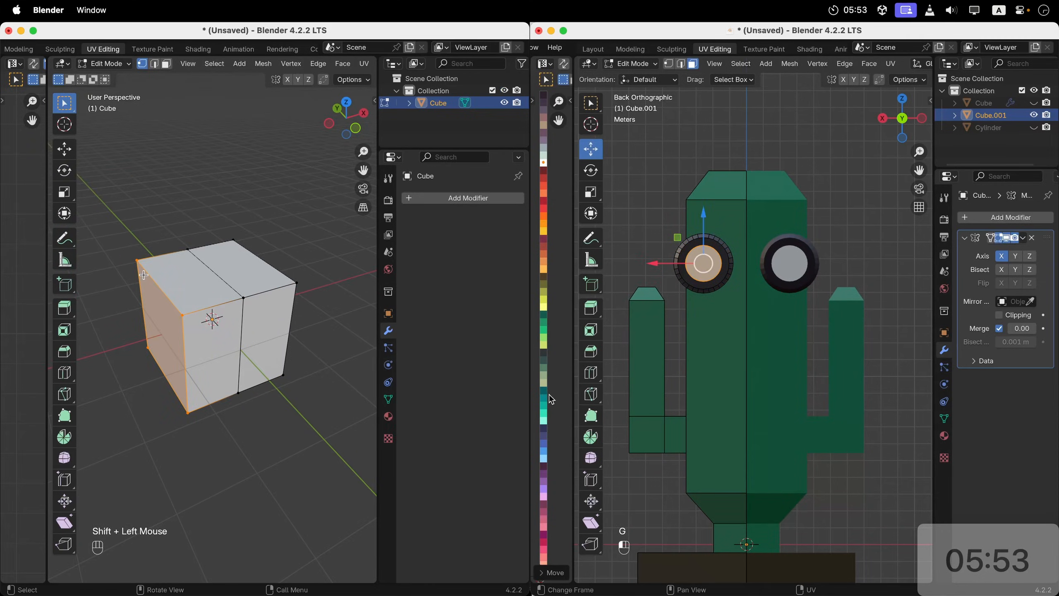
pyautogui.press('x')
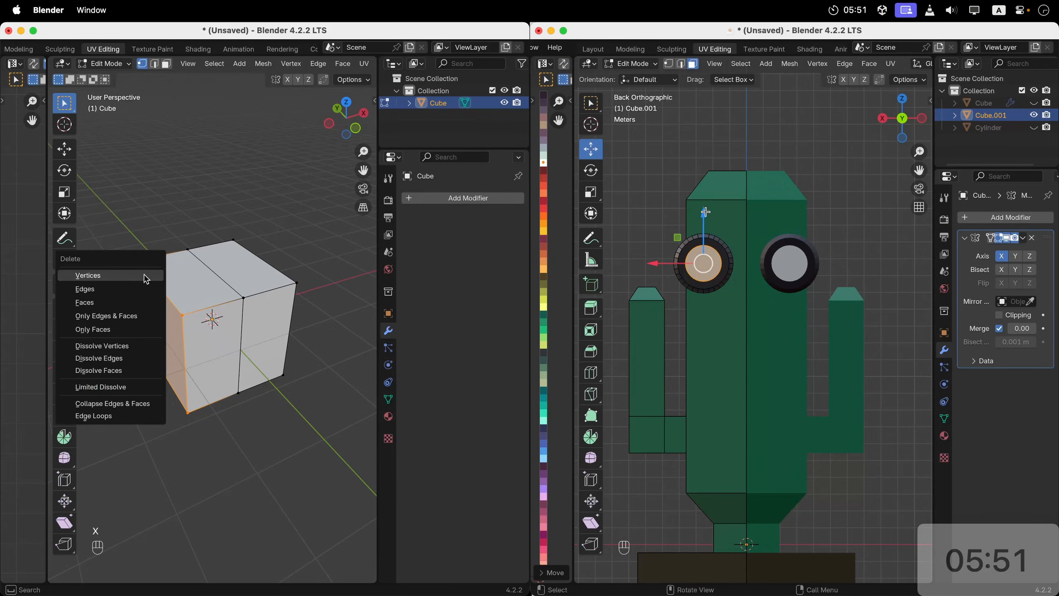
pyautogui.click(146, 276)
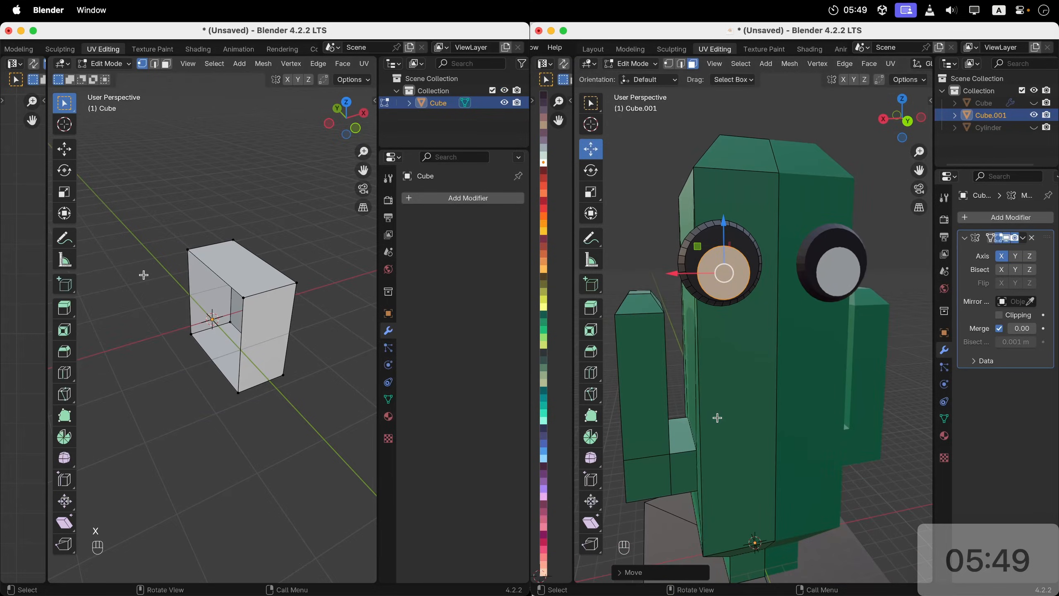
# Step: Add a Mirror modifier on the X axis to the half cube
pyautogui.hscroll(-5, 144, 276)
pyautogui.hscroll(-10, 142, 272)
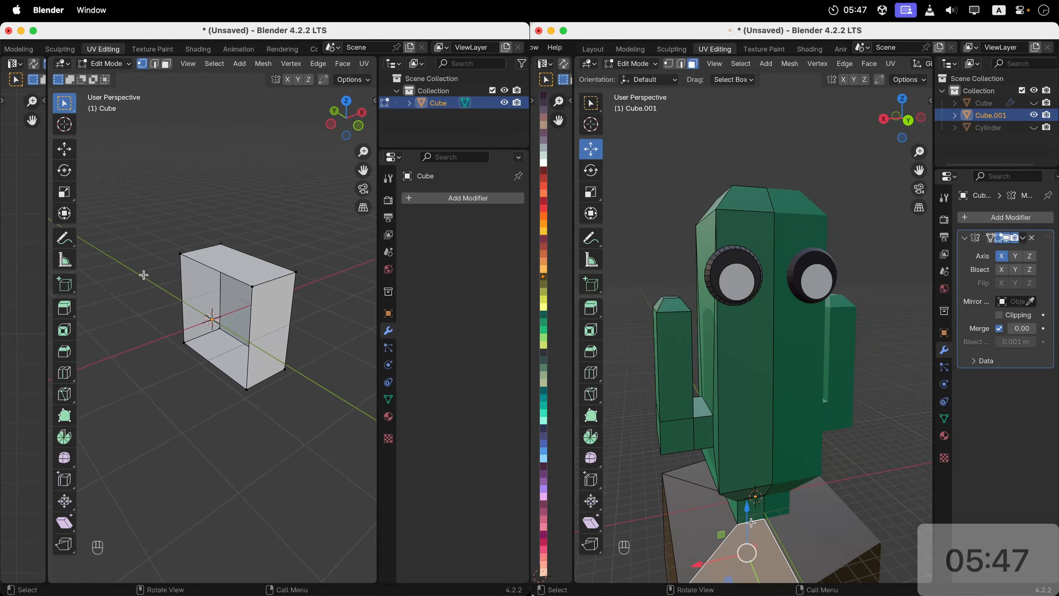
pyautogui.click(429, 202)
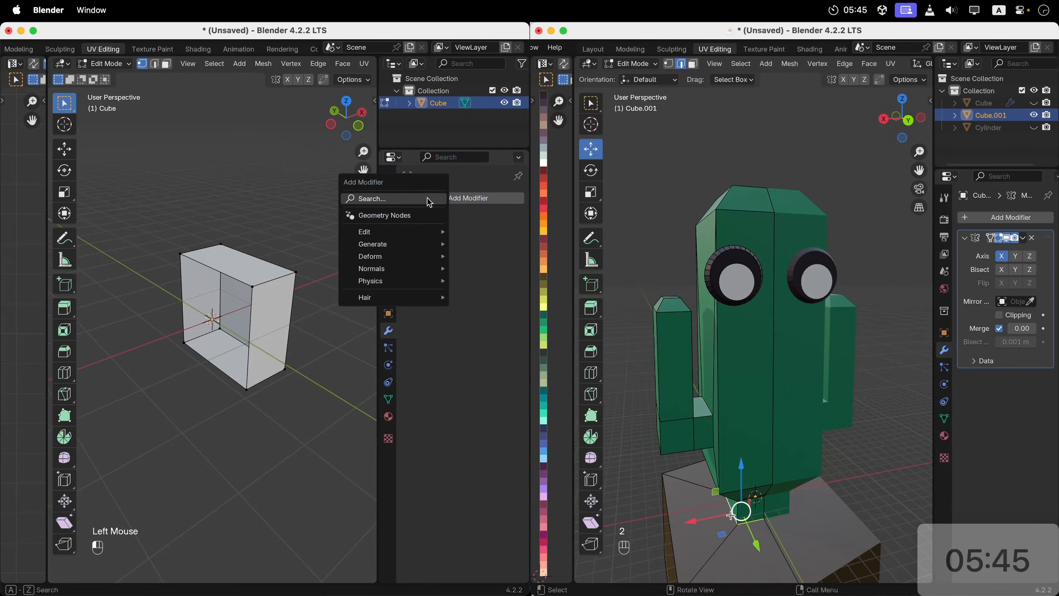
pyautogui.click(418, 198)
pyautogui.click(295, 221)
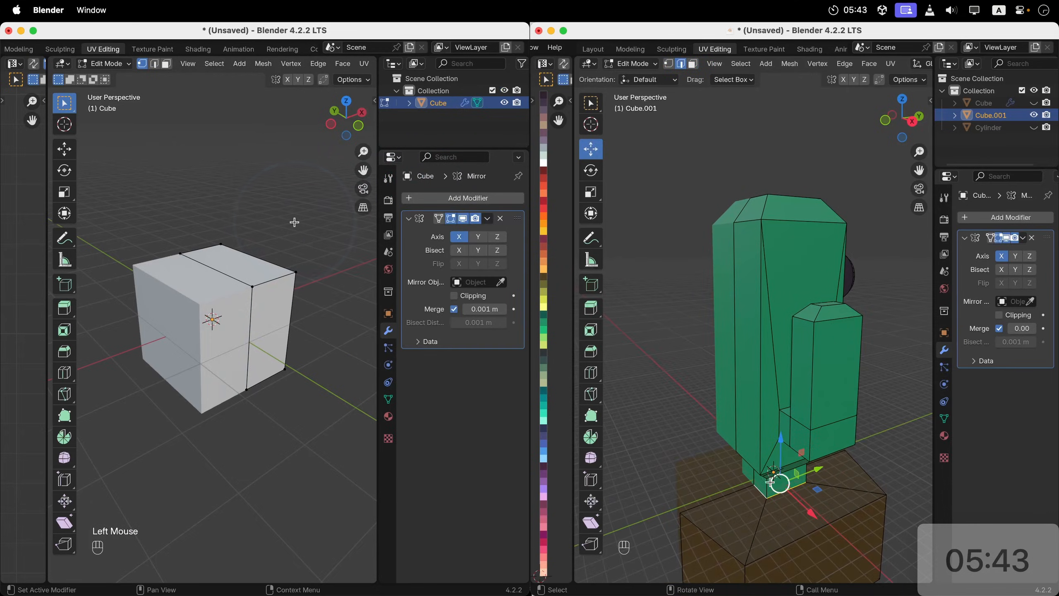
# Step: Move the half cube's outer top back vertex inward and down
pyautogui.hscroll(-8, 298, 221)
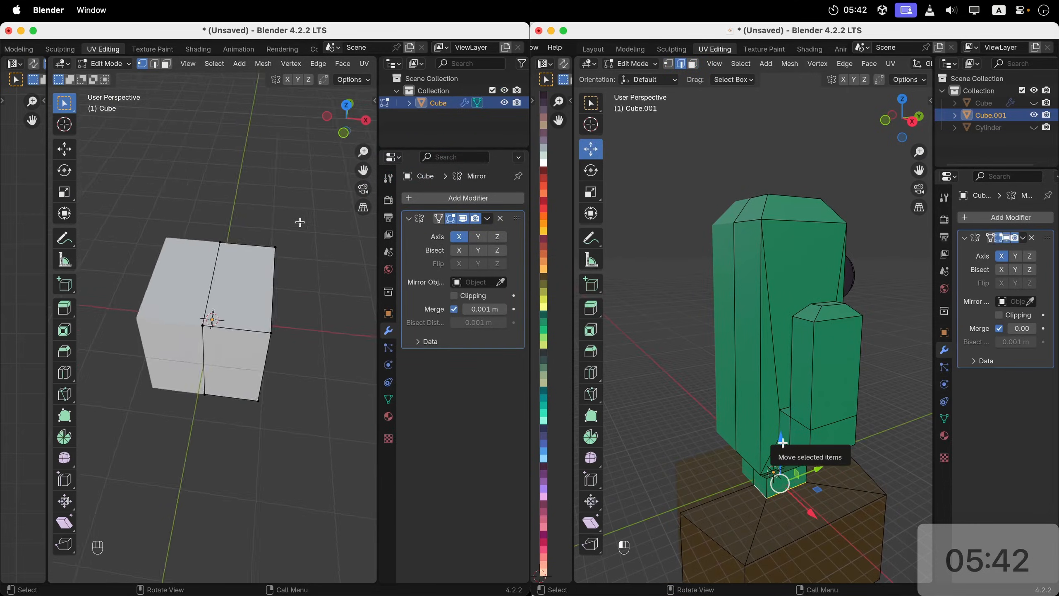
pyautogui.click(277, 242)
pyautogui.press('g')
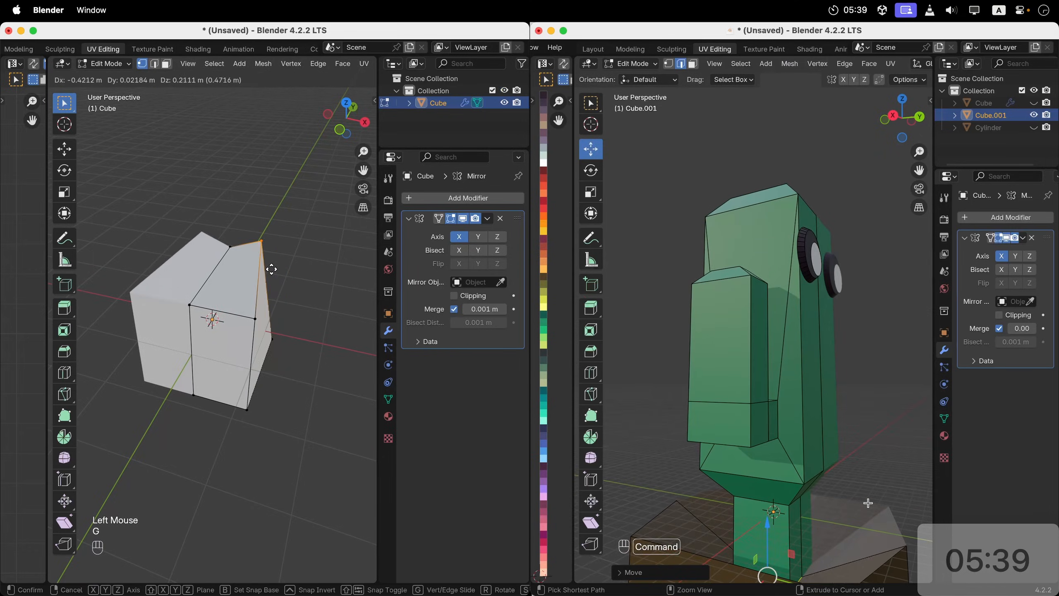
pyautogui.click(267, 296)
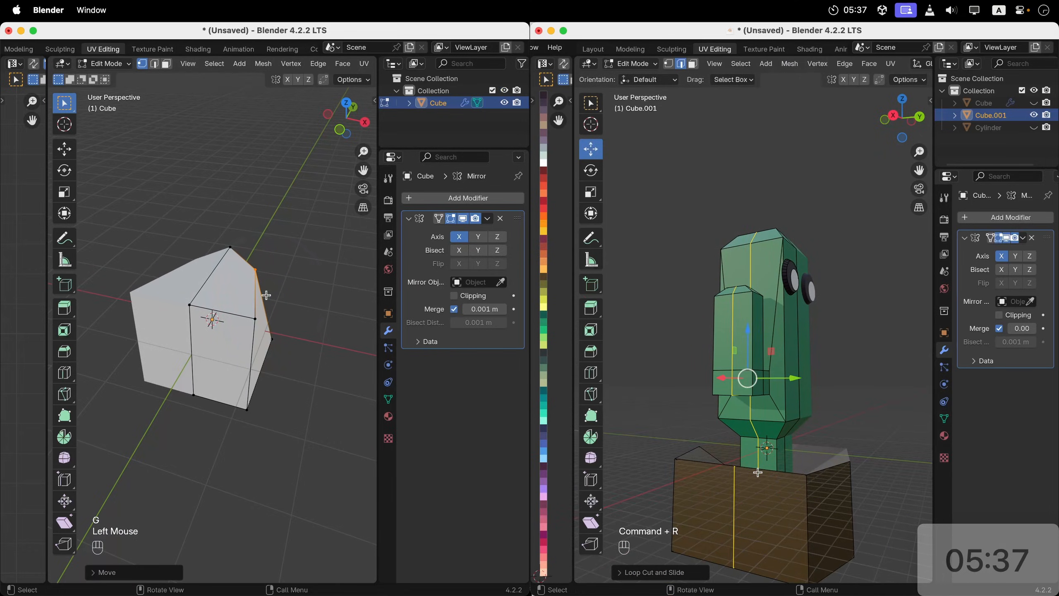
# Step: Try to move the half cube's upper vertex on the mirror seam sideways, and undo the move
pyautogui.click(190, 305)
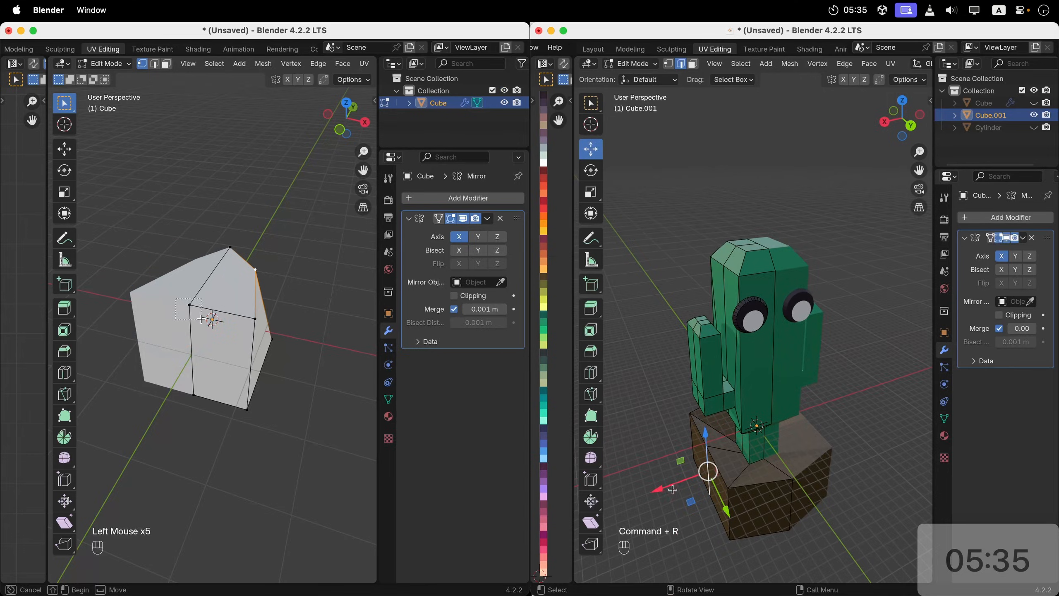
pyautogui.press('g')
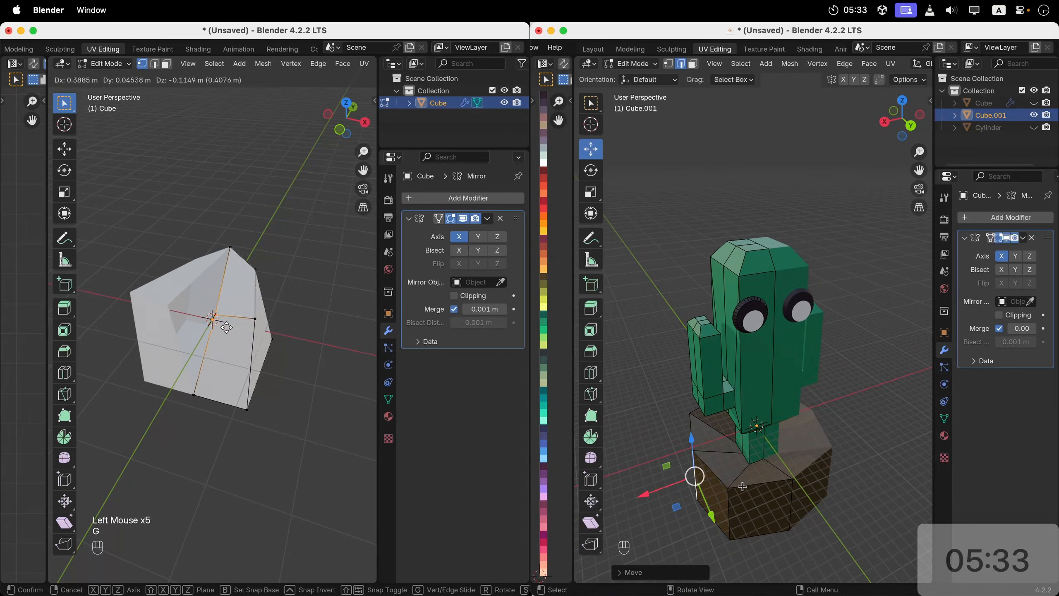
pyautogui.click(229, 345)
pyautogui.press('super+z')
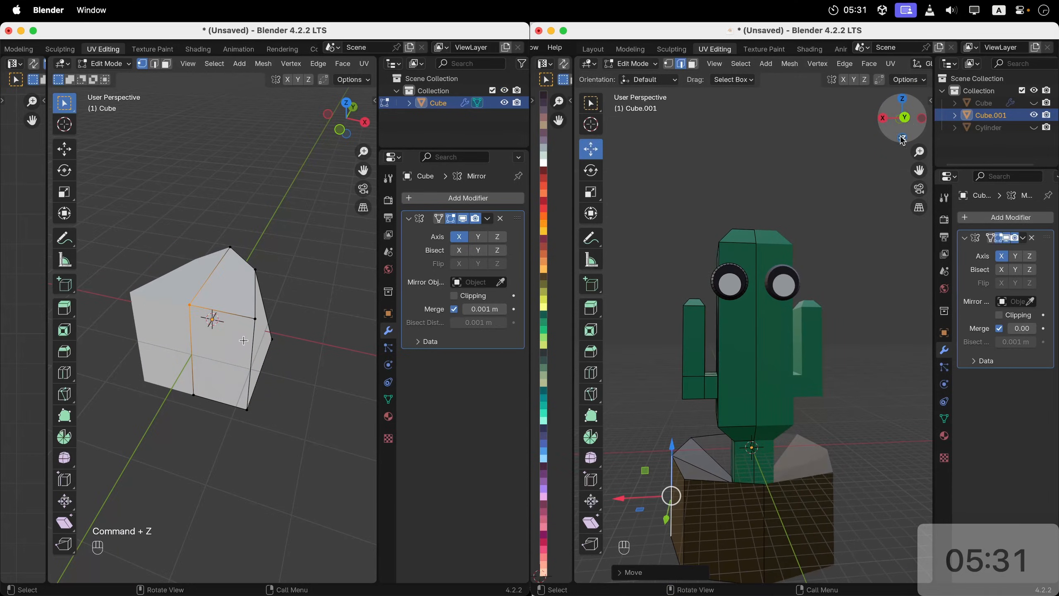
# Step: Turn on Clipping in the half cube's Mirror modifier, and move its upper seam vertex far down along the seam in front of the cube
pyautogui.click(455, 296)
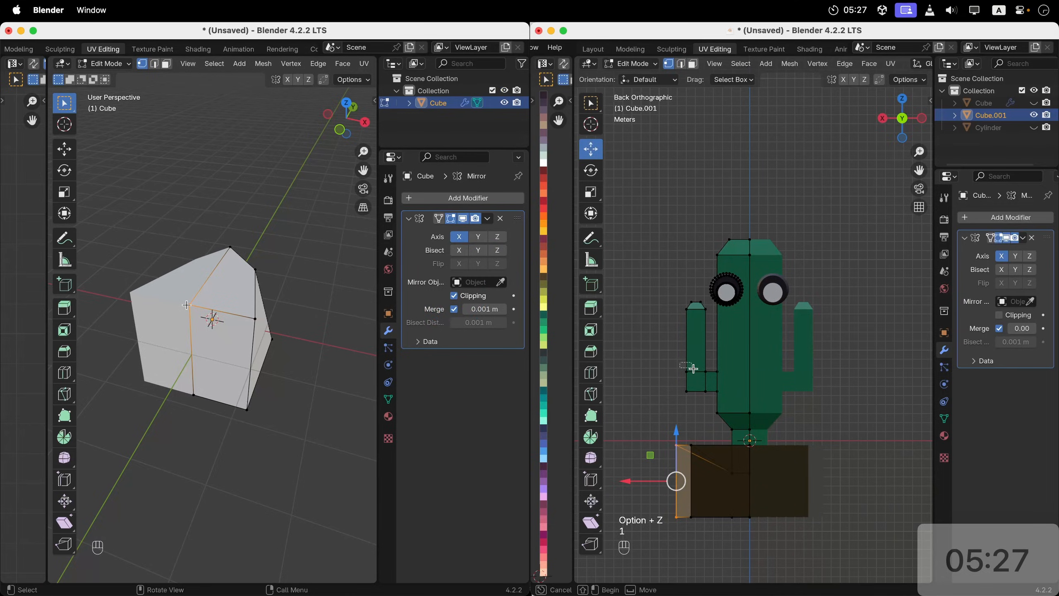
pyautogui.press('g')
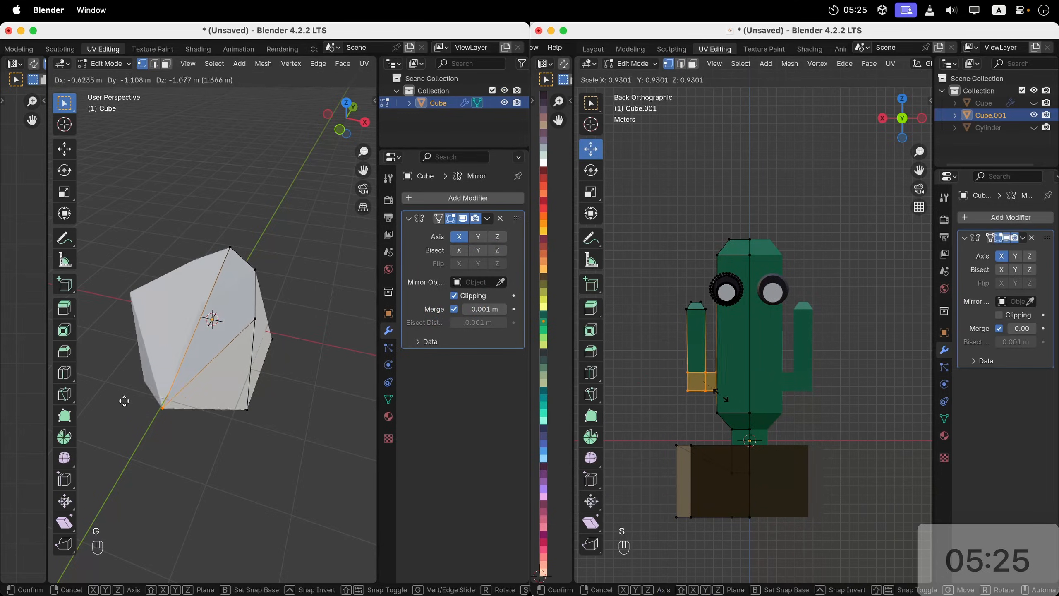
pyautogui.click(127, 433)
pyautogui.press('Tab')
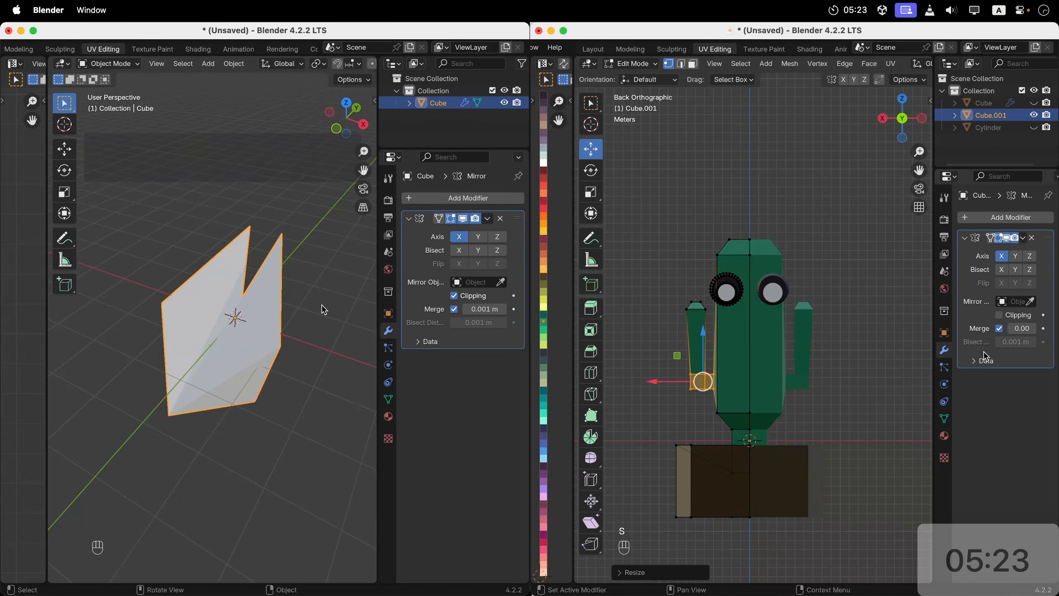
pyautogui.hscroll(-5, 322, 305)
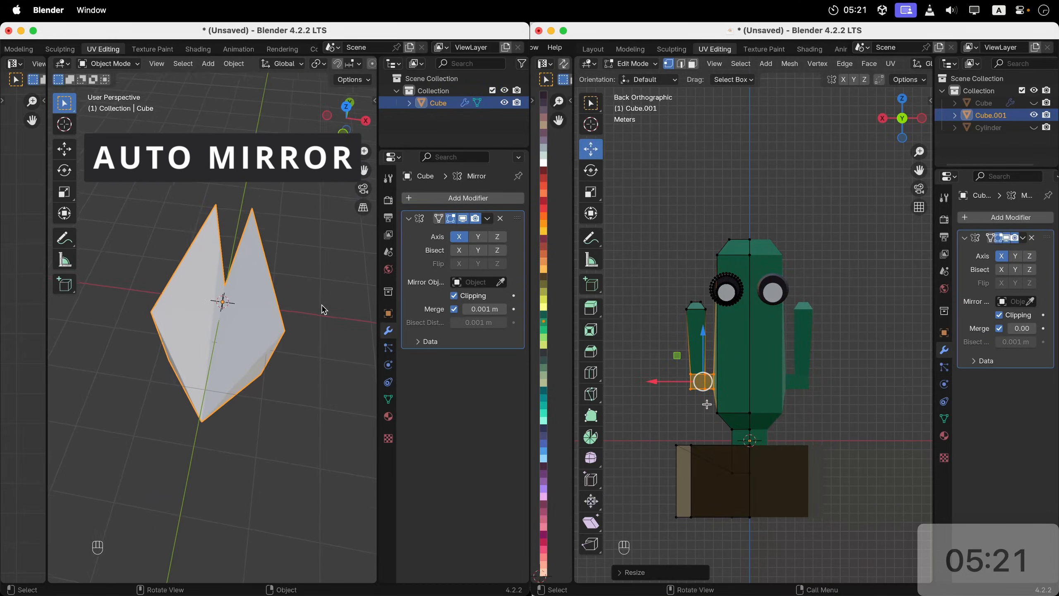
# Step: Scale down the tapered lower end of the cactus body, and delete the mirrored practice cube in the other window
pyautogui.moveTo(707, 404); pyautogui.dragTo(751, 432)
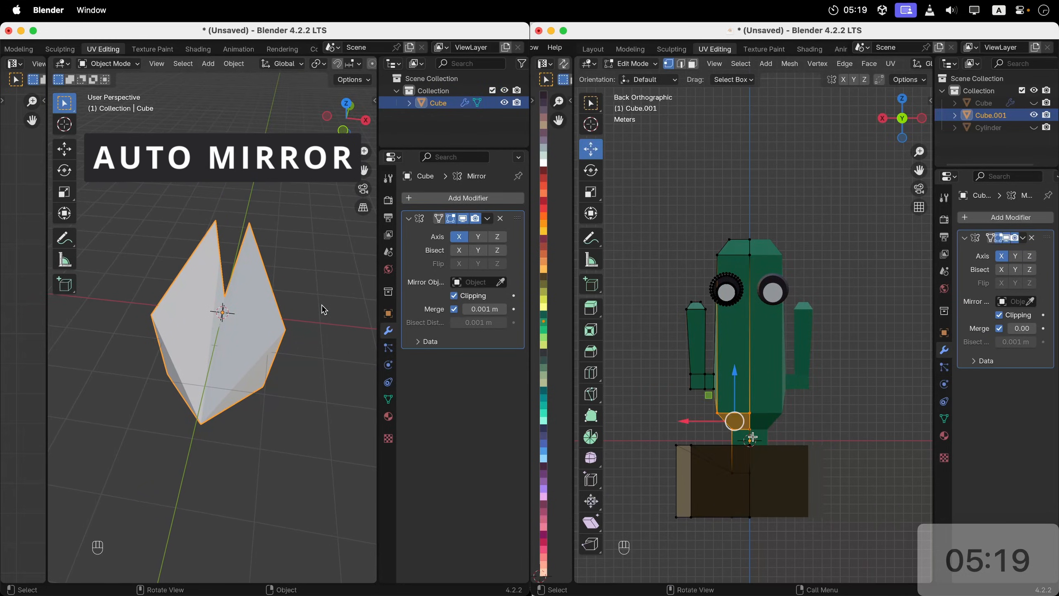
pyautogui.press('s')
pyautogui.press('x')
pyautogui.click(321, 304)
pyautogui.click(744, 430)
pyautogui.scroll(1, 744, 429)
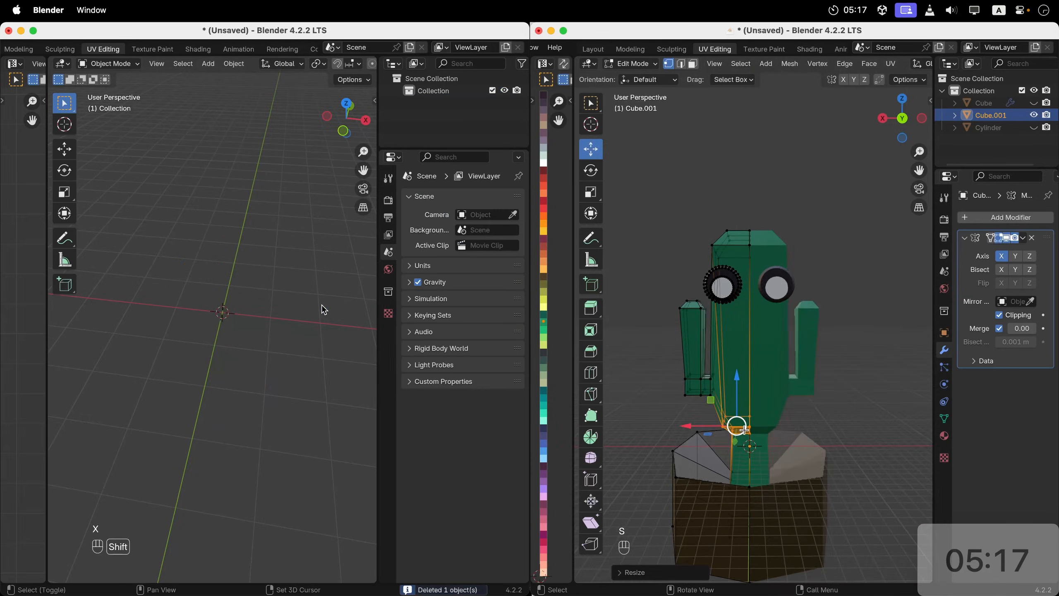
# Step: Add a new cube to the practice scene, and apply the Mirror modifier on the cactus
pyautogui.hotkey('shift', 'a')
pyautogui.press('Tab')
pyautogui.moveTo(267, 303)
pyautogui.click(375, 321)
pyautogui.click(1024, 239)
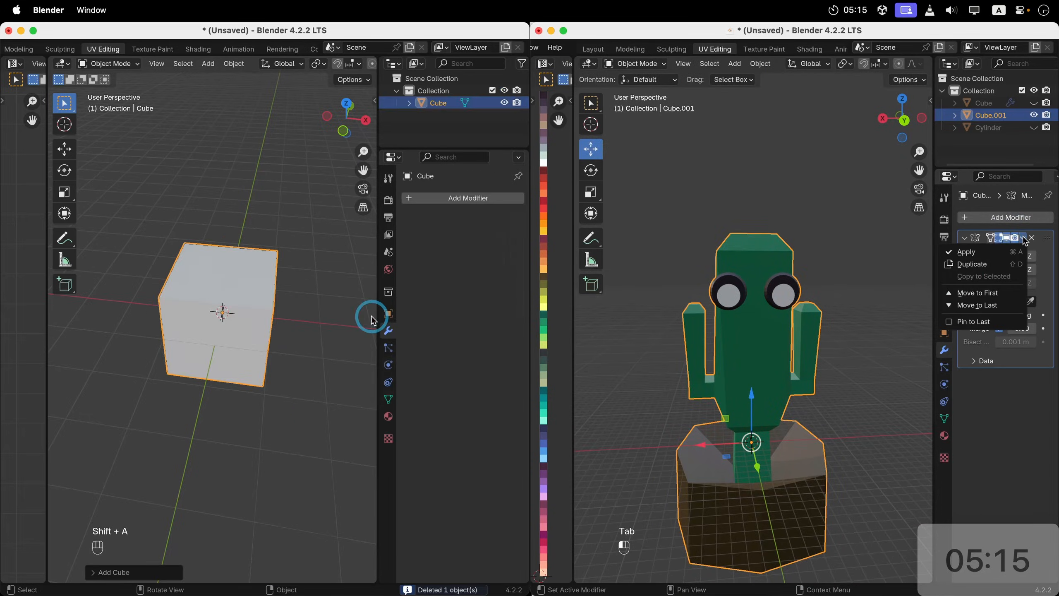
pyautogui.click(967, 252)
# Step: Run AutoMirror on the new cube along the X axis, and open the cactus mesh for editing in back view
pyautogui.click(375, 101)
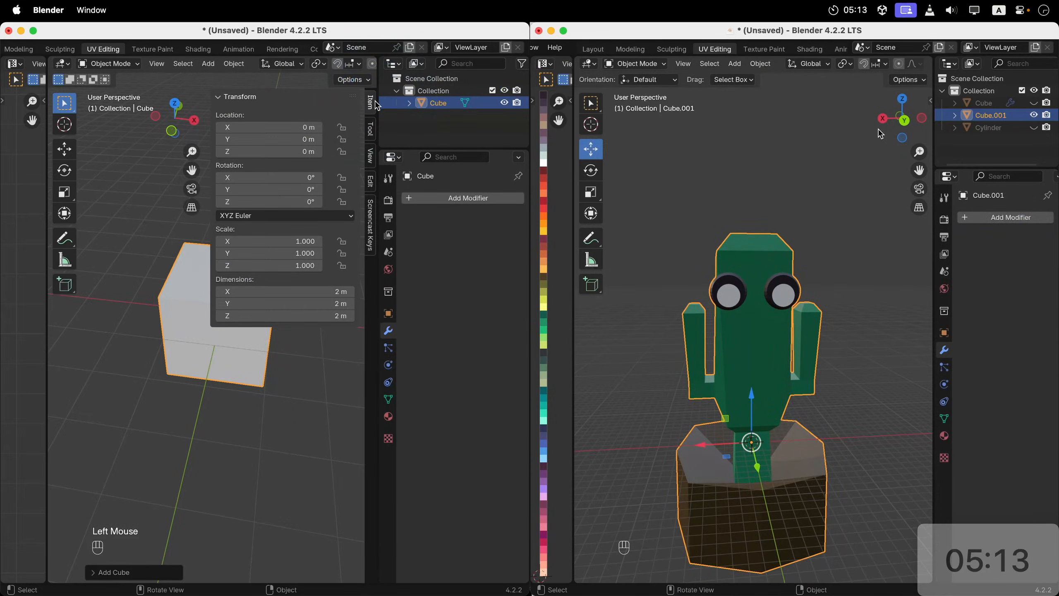
pyautogui.click(903, 121)
pyautogui.click(370, 182)
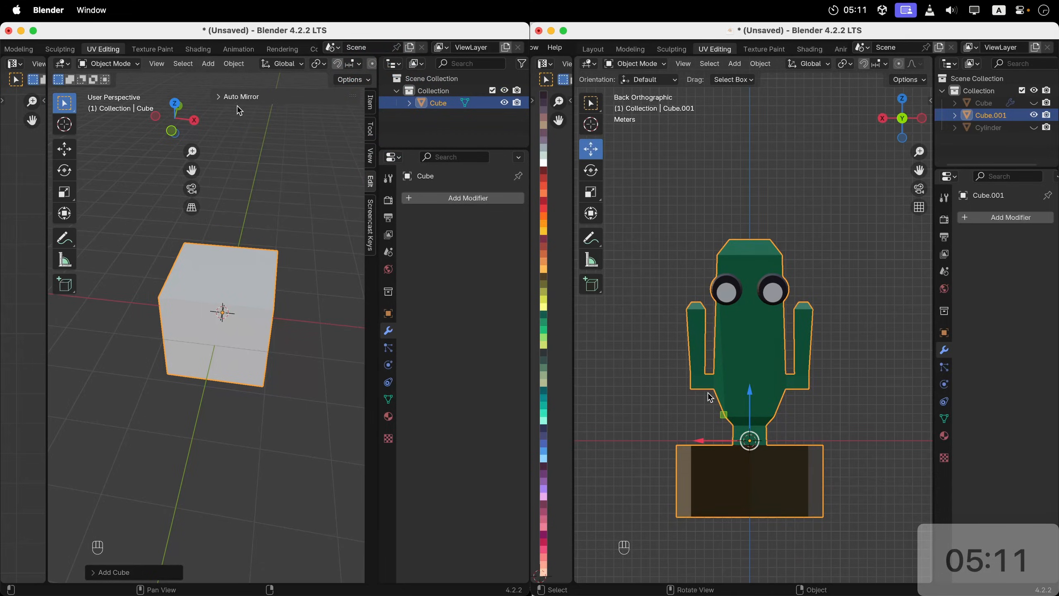
pyautogui.press('Tab')
pyautogui.click(223, 98)
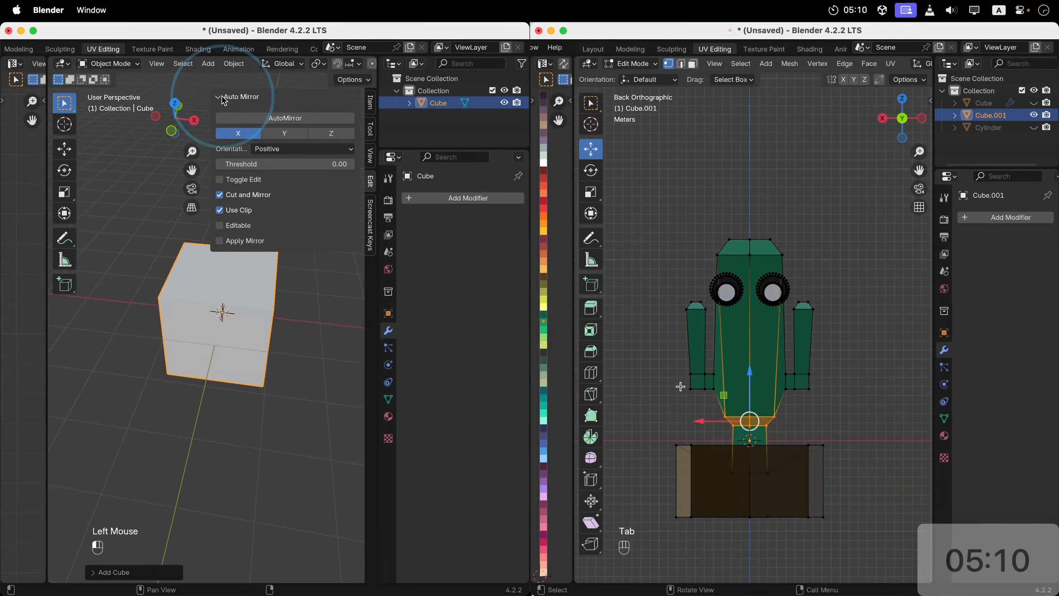
pyautogui.click(241, 118)
# Step: Select the elbow of one cactus arm, and move the auto-mirrored cube's upper front corner vertex inward and down by about 0.6 m
pyautogui.moveTo(682, 367); pyautogui.dragTo(717, 393)
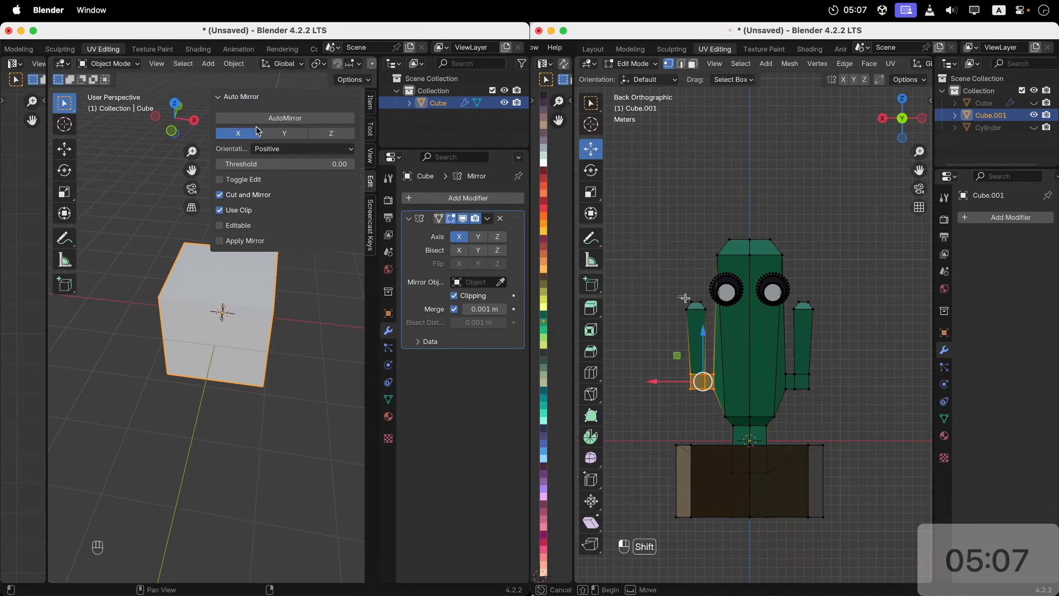
pyautogui.press('Tab')
pyautogui.click(285, 327)
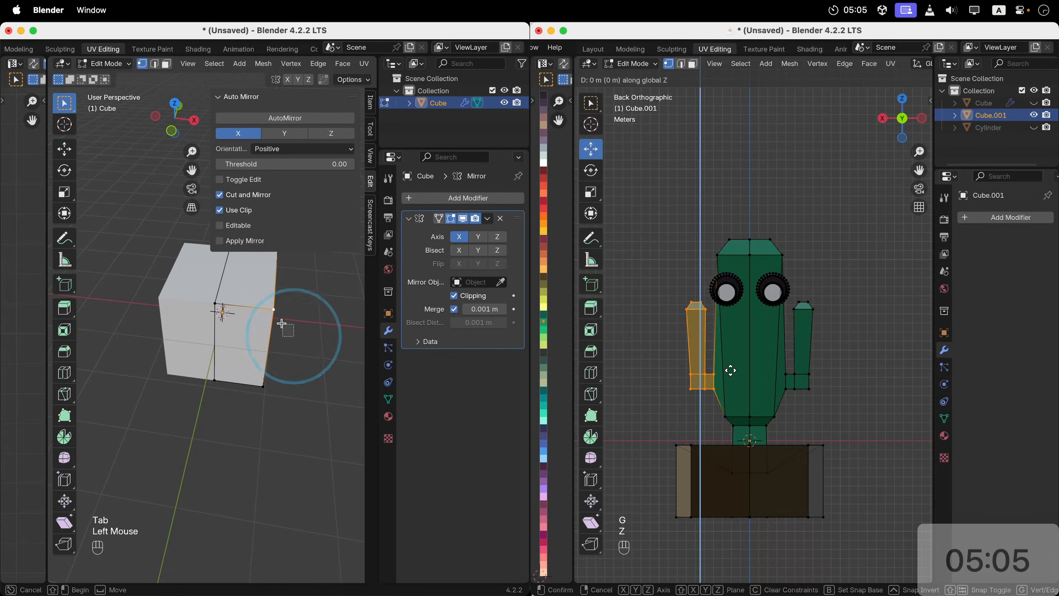
pyautogui.press('g')
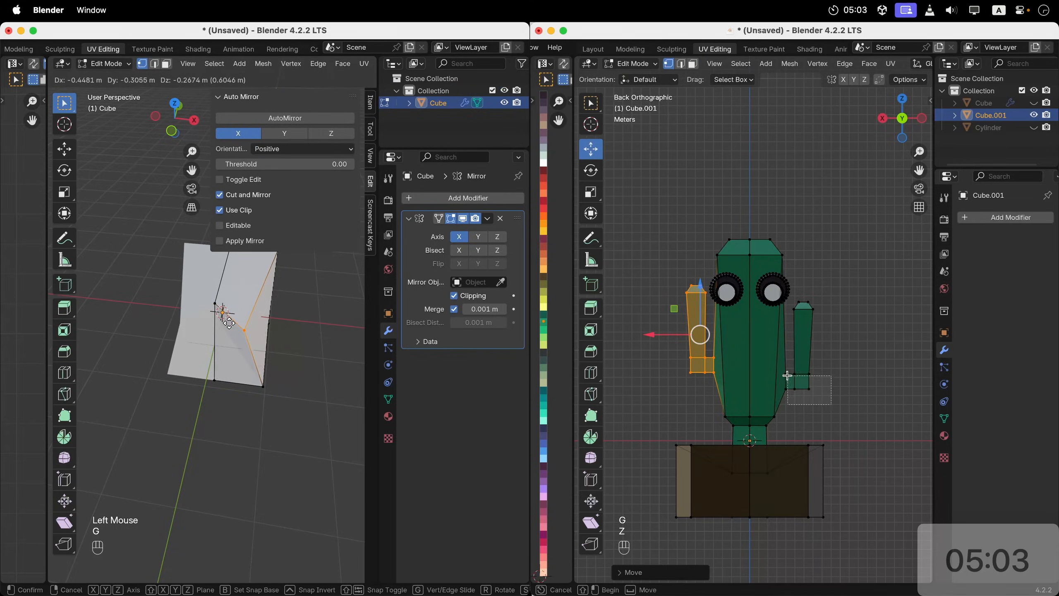
pyautogui.click(229, 322)
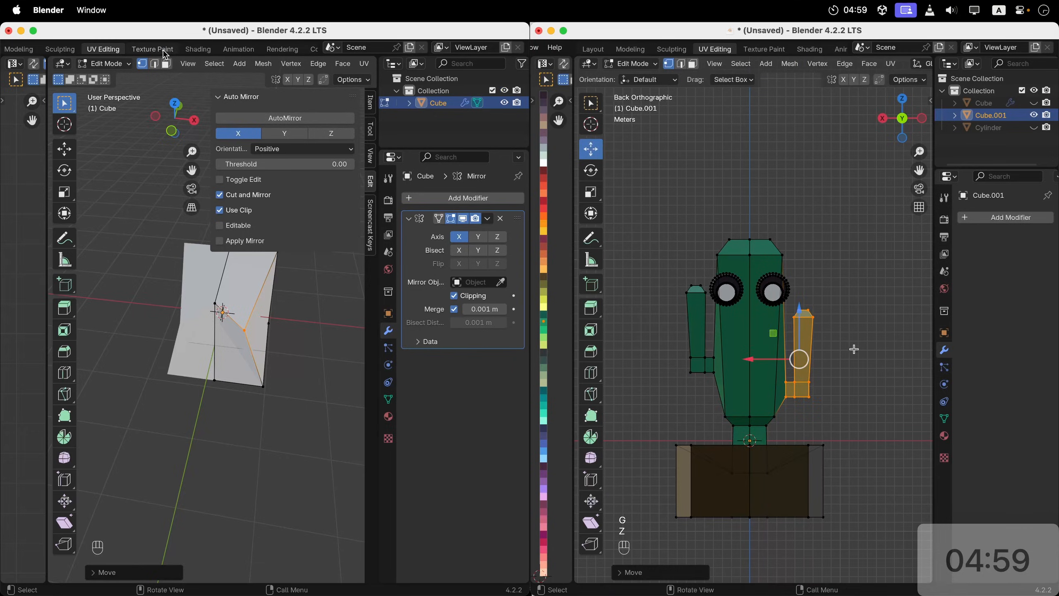
# Step: Search the available extensions in the Preferences for "auto", and close the Preferences
pyautogui.hscroll(-5, 166, 54)
pyautogui.click(48, 48)
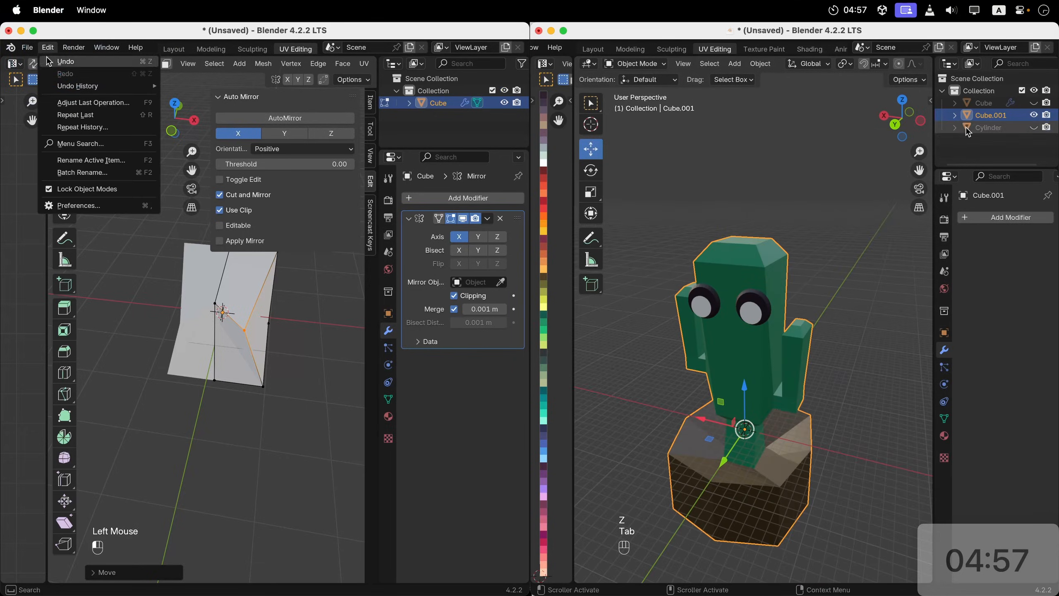
pyautogui.click(75, 205)
pyautogui.click(68, 141)
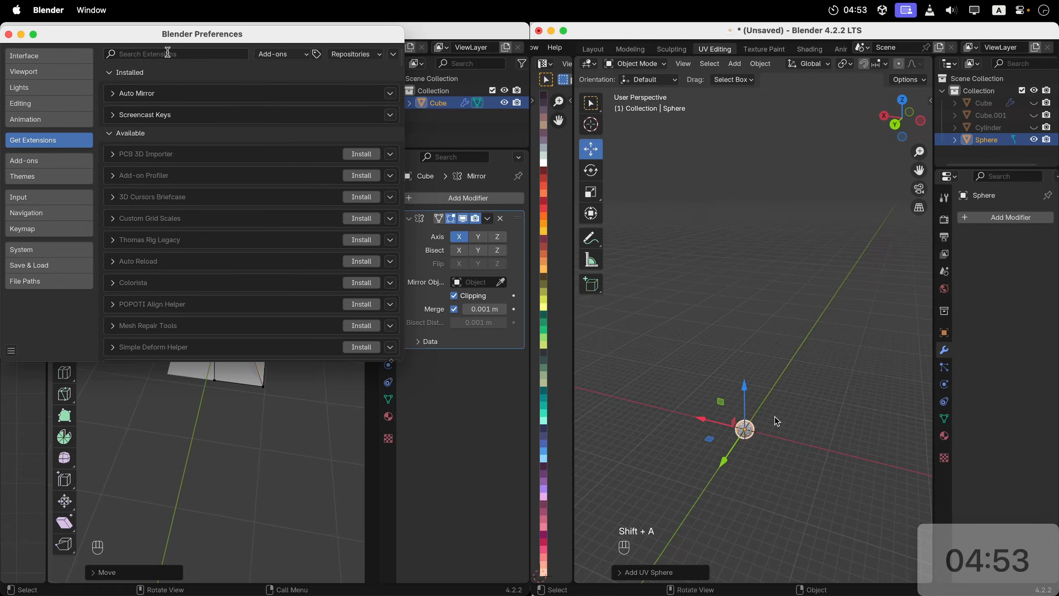
pyautogui.click(167, 53)
pyautogui.write('au')
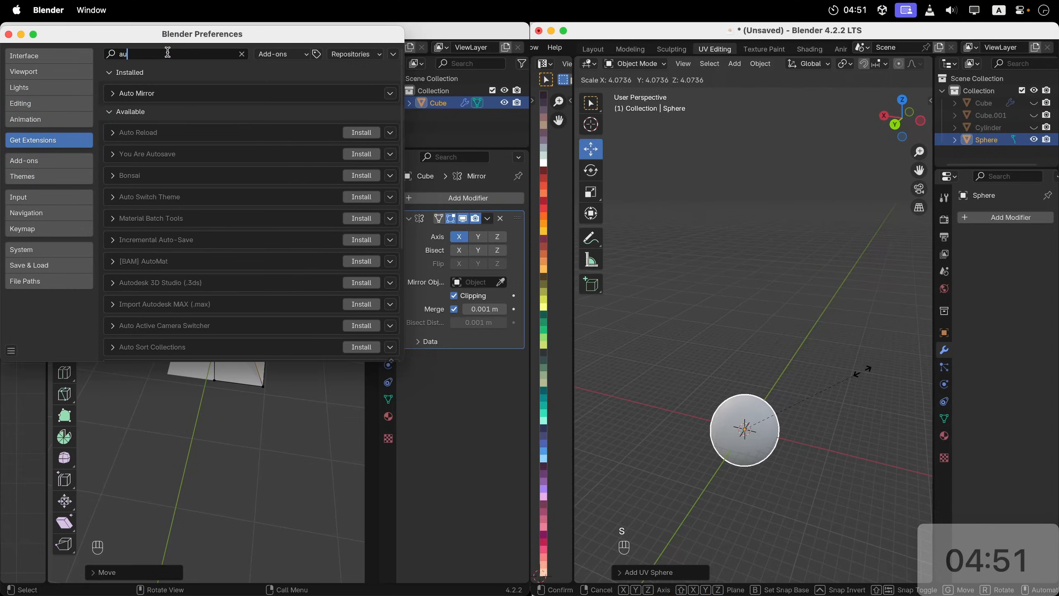
pyautogui.write('to')
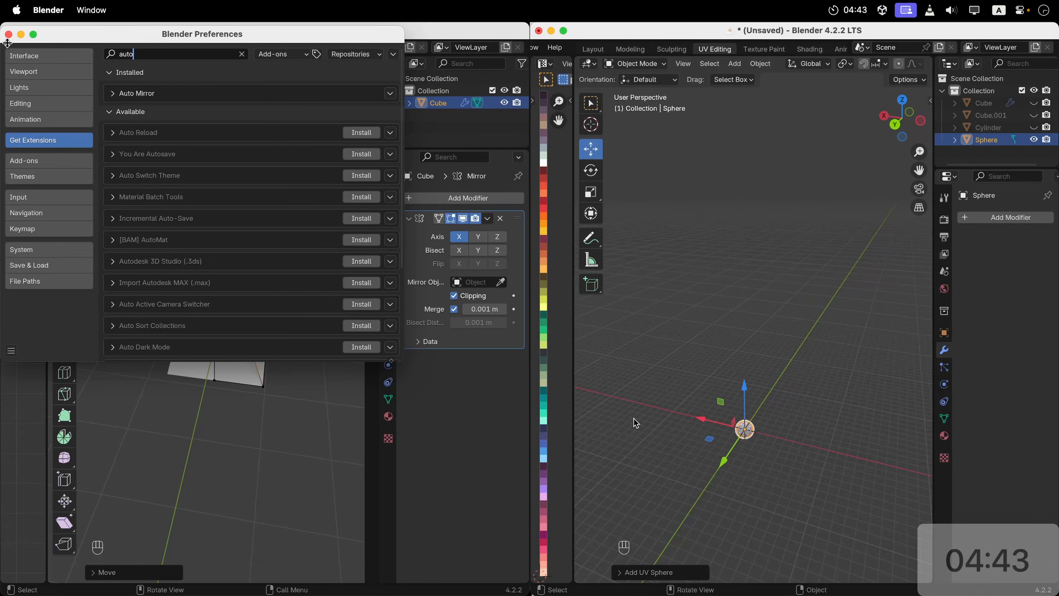
pyautogui.click(8, 34)
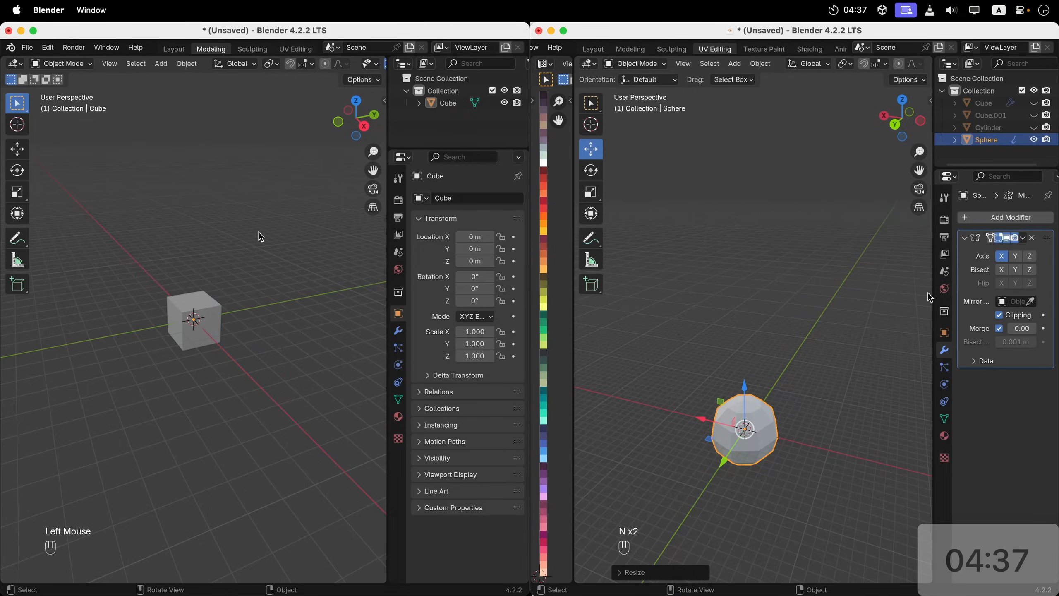
# Step: Assign the existing palette material, Material, to the sphere
pyautogui.click(947, 435)
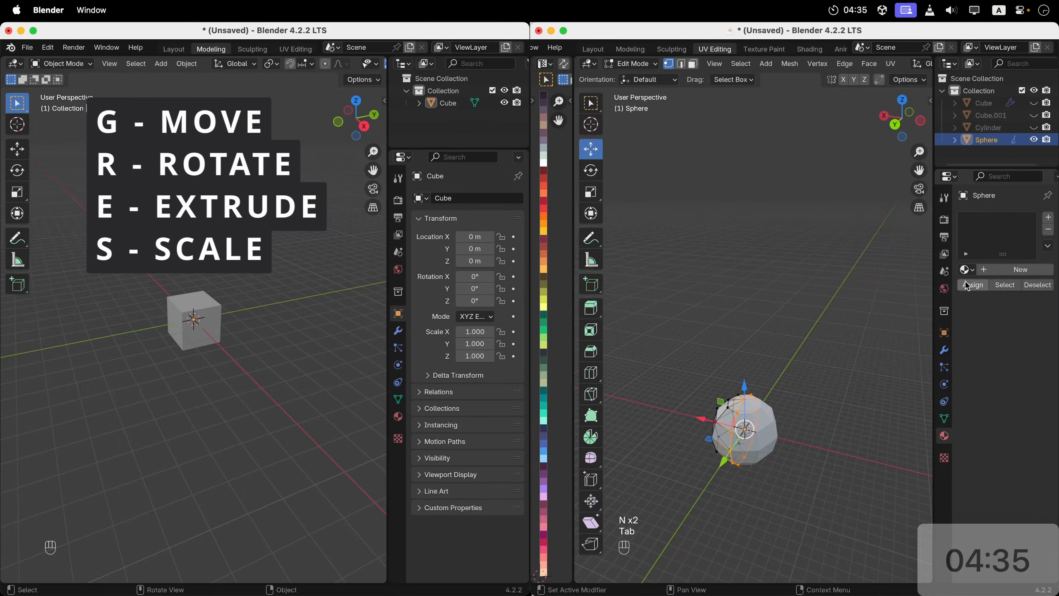
pyautogui.click(965, 269)
pyautogui.click(936, 289)
# Step: Scale all of the sphere's UVs to 0 and move them onto an orange-brown swatch of the palette
pyautogui.press('a')
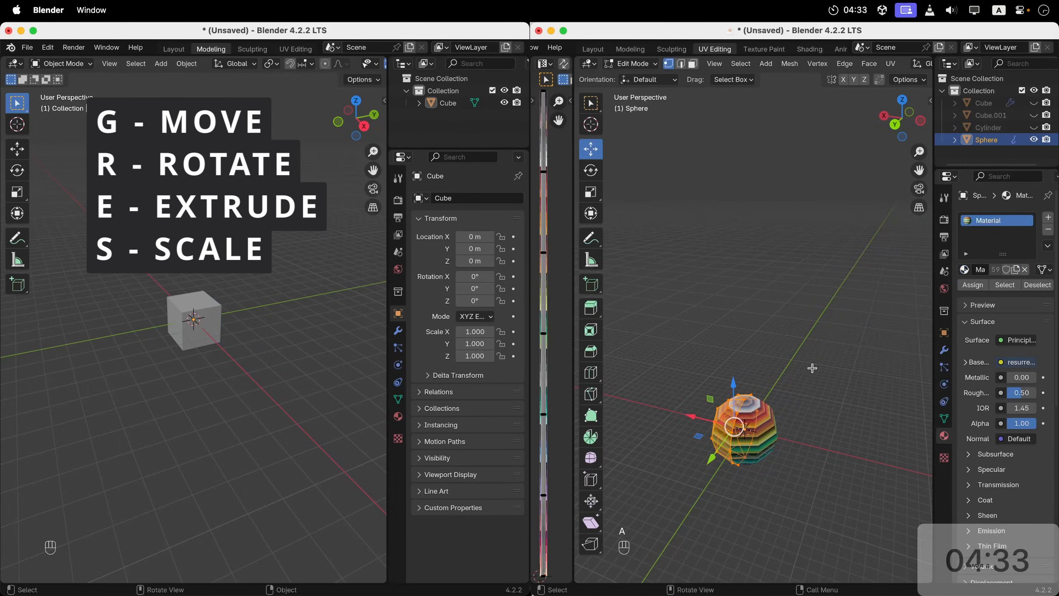
pyautogui.press('a')
pyautogui.press('s')
pyautogui.press('0')
pyautogui.press('Return')
pyautogui.press('g')
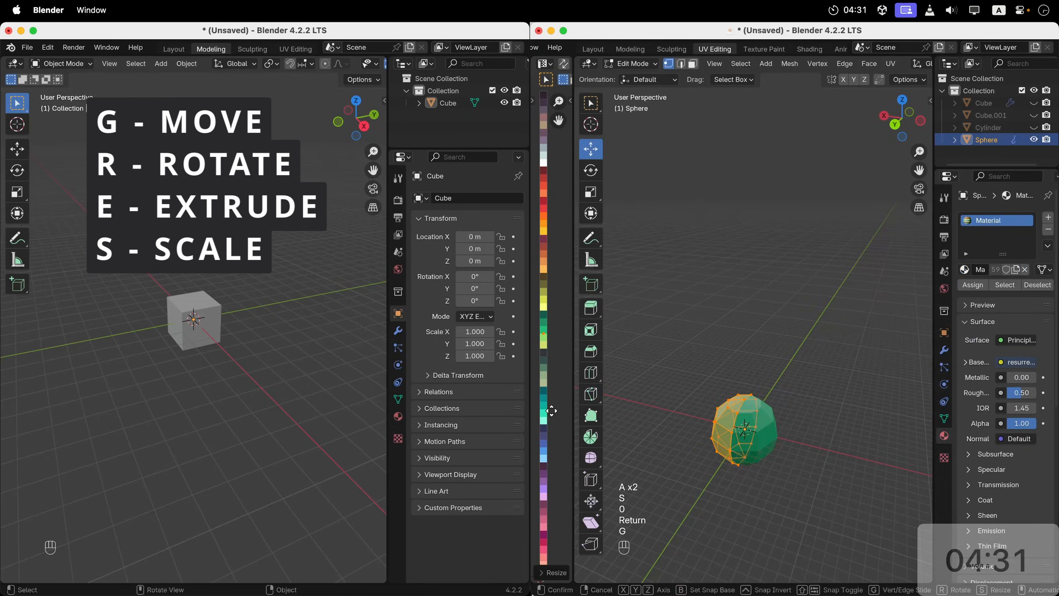
# Step: Try to move the practice cube freely through the scene
pyautogui.click(202, 302)
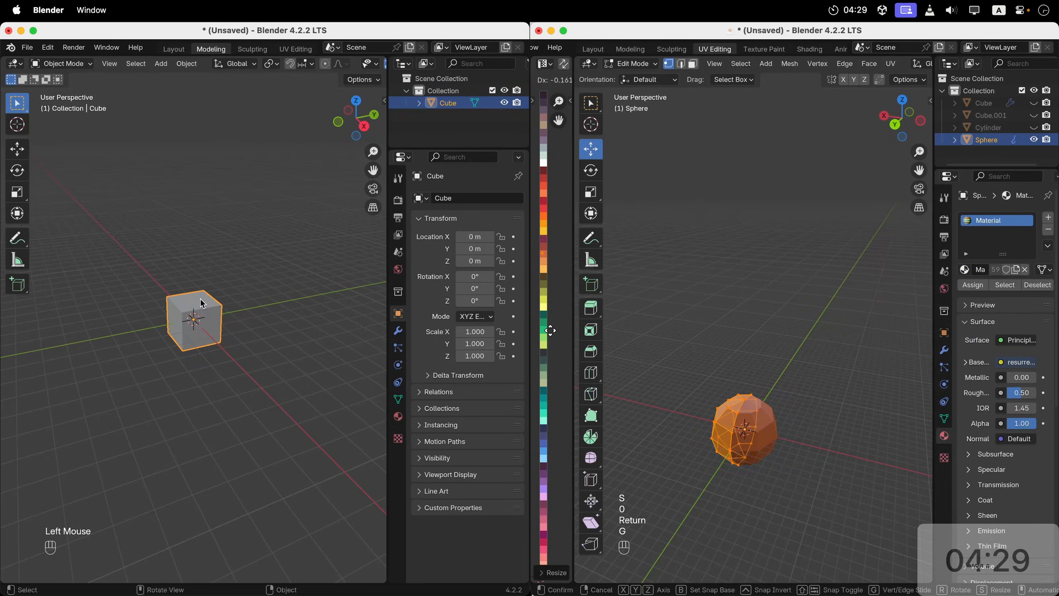
pyautogui.press('g')
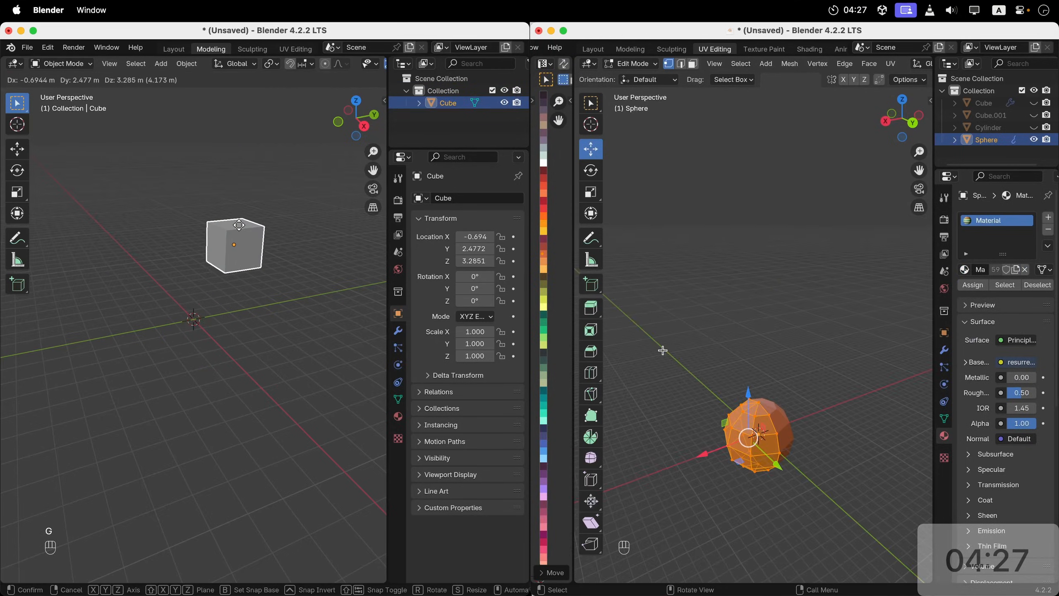
pyautogui.rightClick(296, 243)
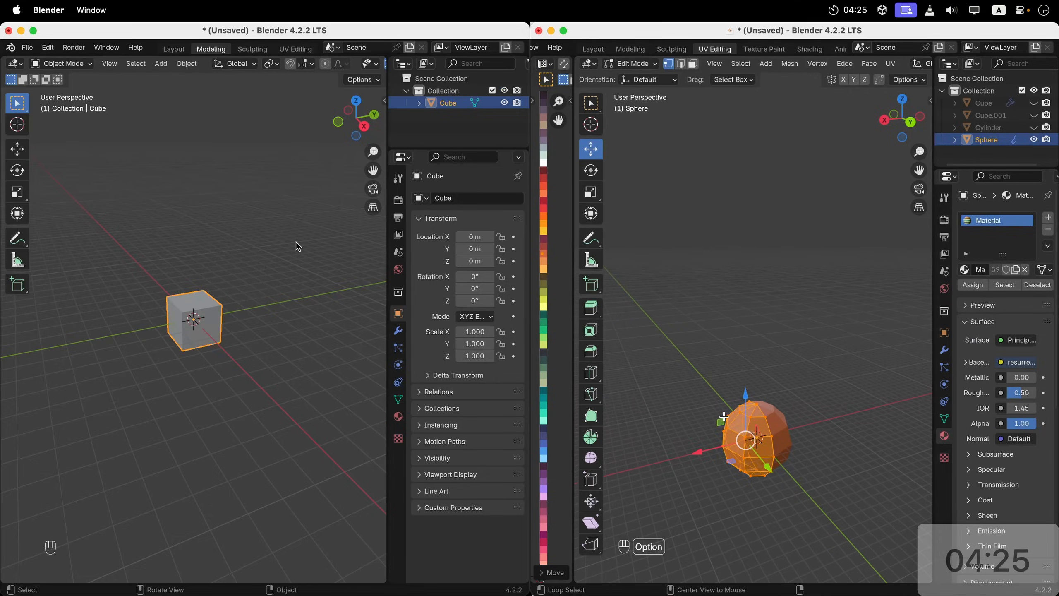
# Step: Add a small cube to the sphere's mesh and move it along the Y axis to the front of the sphere
pyautogui.hotkey('shift', 'a')
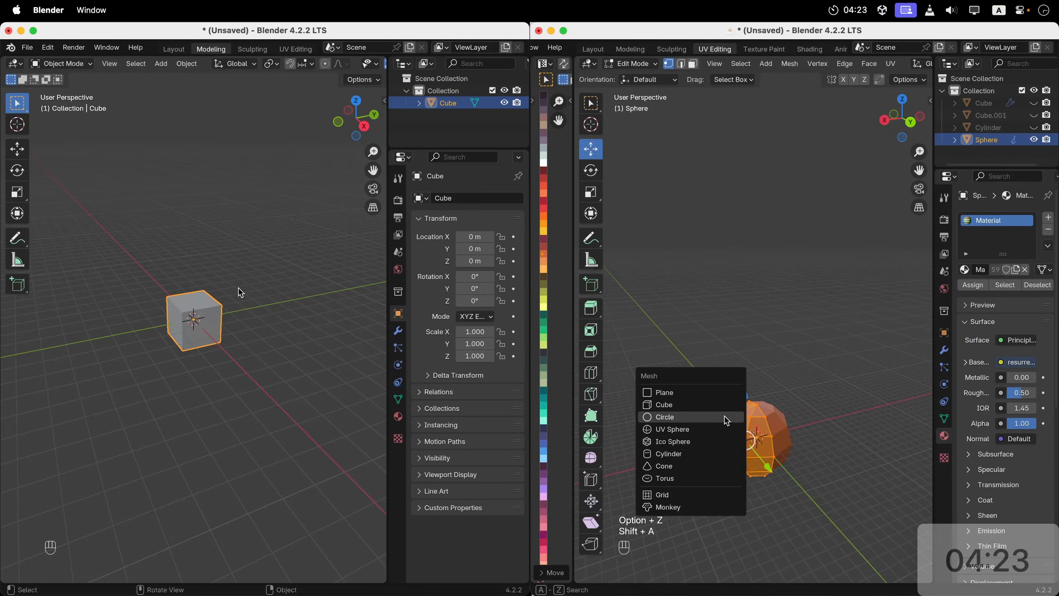
pyautogui.click(713, 404)
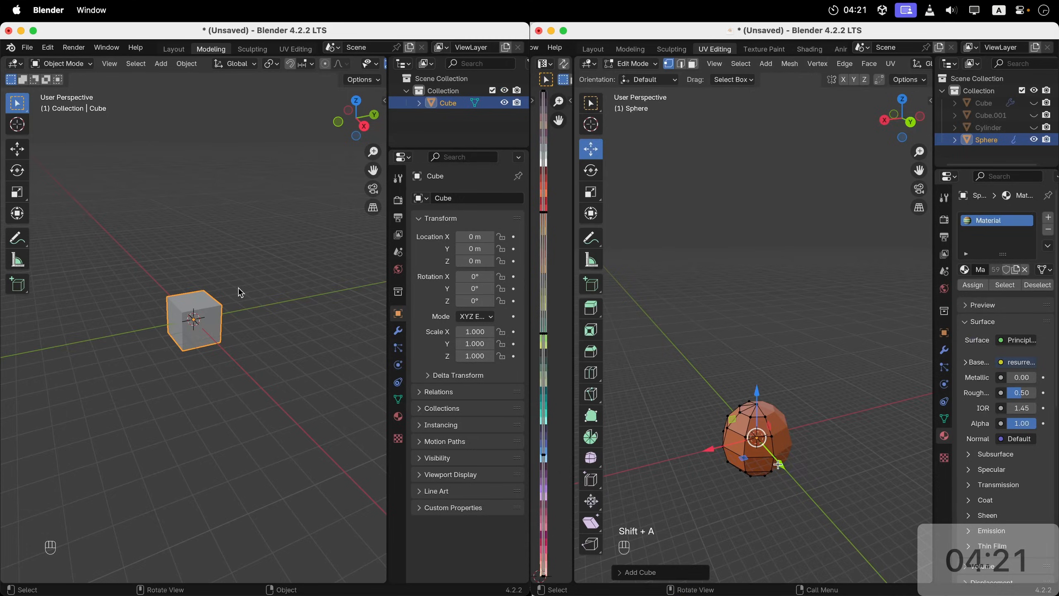
pyautogui.moveTo(778, 464); pyautogui.dragTo(812, 503)
# Step: Move the practice cube along the X axis, and turn off Clipping in the sphere's Mirror modifier
pyautogui.press('g')
pyautogui.press('x')
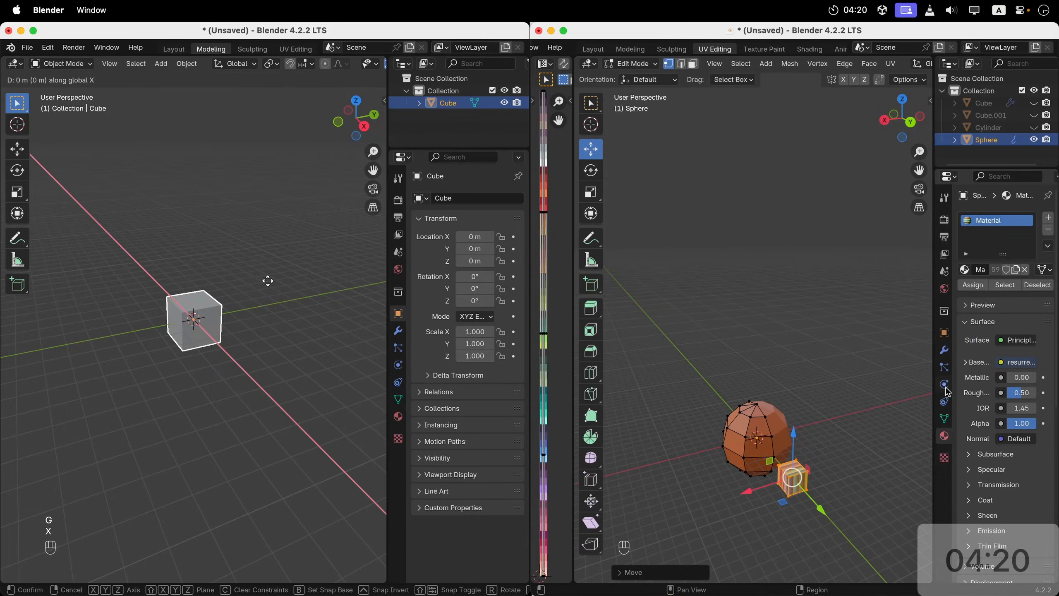
pyautogui.click(944, 350)
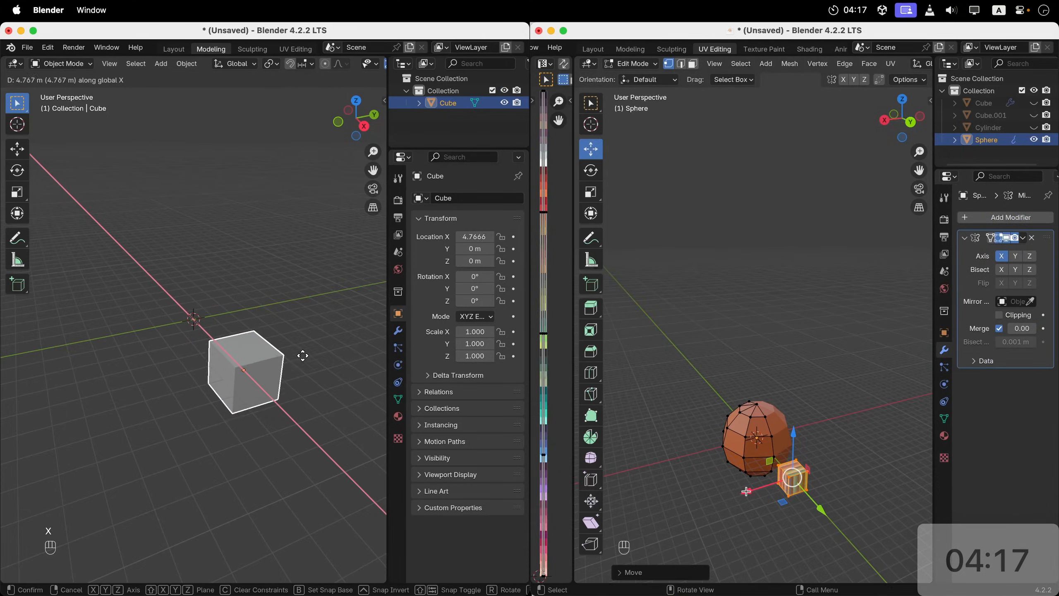
pyautogui.click(185, 241)
# Step: Scale the small cube's UVs to 0 and place them on a near-black swatch; undo the practice cube's X move and enter its Edit Mode
pyautogui.press('a')
pyautogui.press('s')
pyautogui.press('super+z')
pyautogui.press('0')
pyautogui.press('Tab')
pyautogui.press('Return')
pyautogui.press('g')
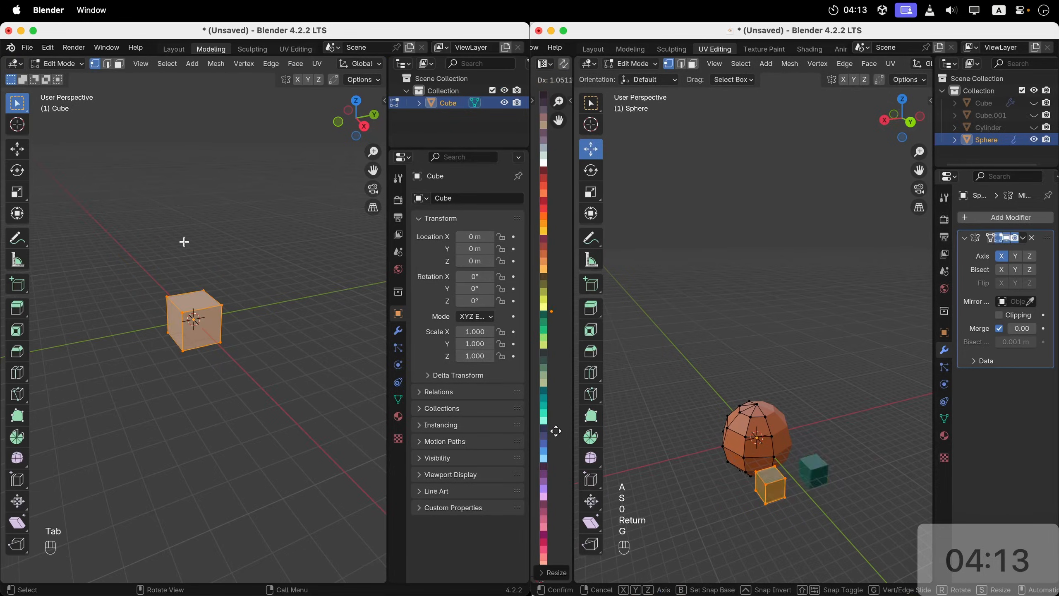
pyautogui.keyDown('super'); pyautogui.scroll(4, 184, 242); pyautogui.keyUp('super')
pyautogui.click(544, 224)
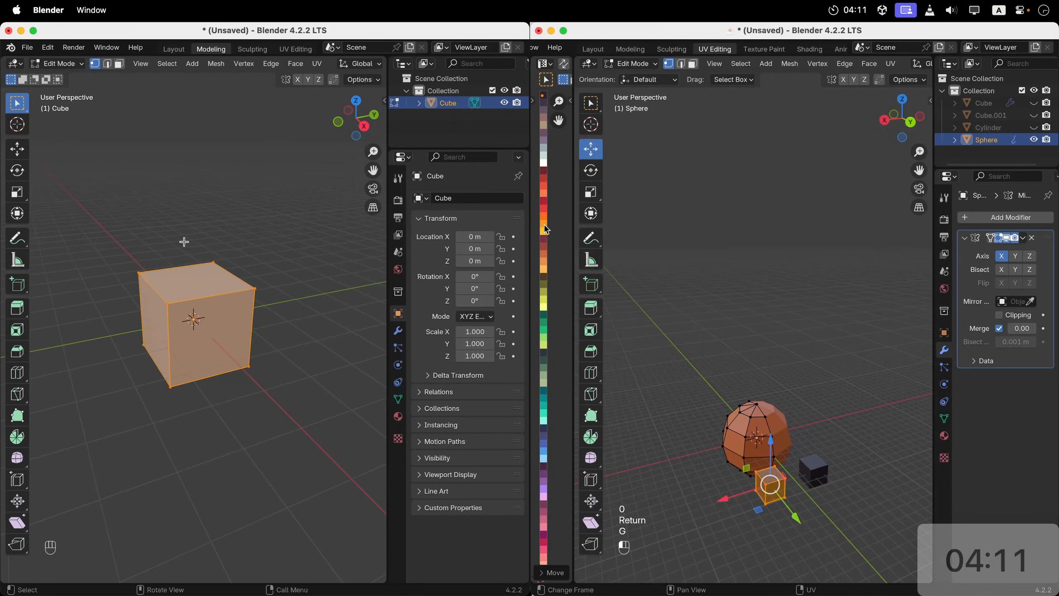
# Step: Try moving one corner vertex of the practice cube freely, and undo the move
pyautogui.moveTo(283, 261); pyautogui.dragTo(237, 327)
pyautogui.press('g')
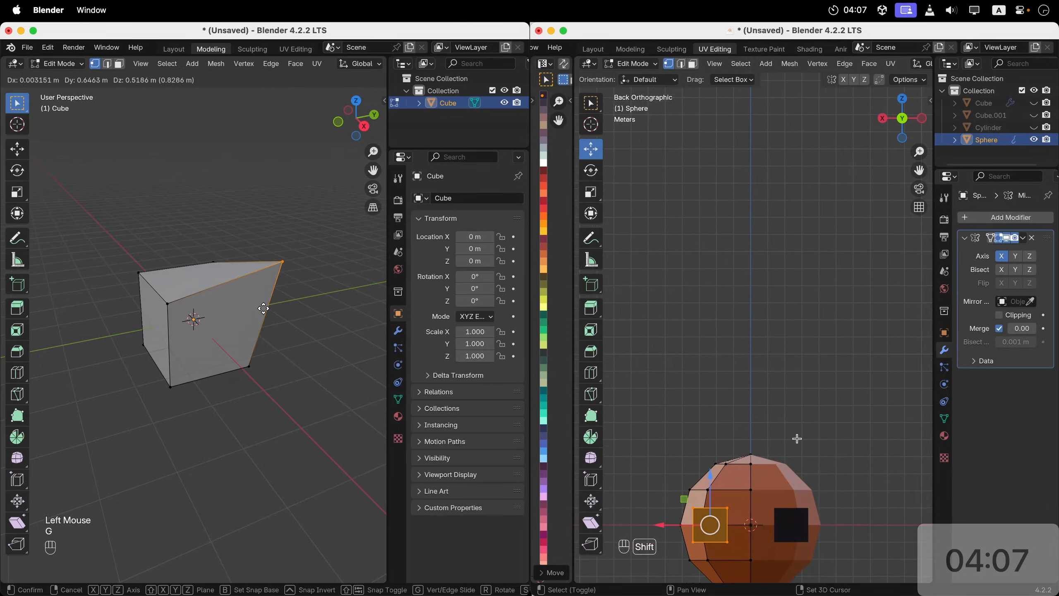
pyautogui.click(288, 355)
pyautogui.press('super+z')
# Step: Reposition and scale down the small eye cube on the sphere's front in back view; move one edge of the practice cube
pyautogui.press('g')
pyautogui.press('2')
pyautogui.click(804, 435)
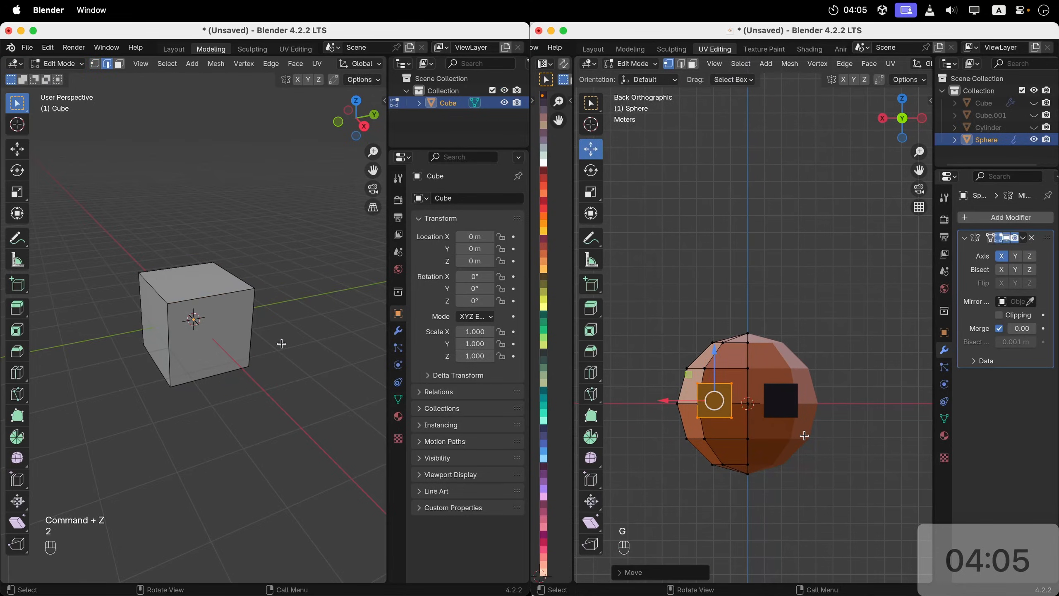
pyautogui.press('s')
pyautogui.press('g')
pyautogui.click(786, 429)
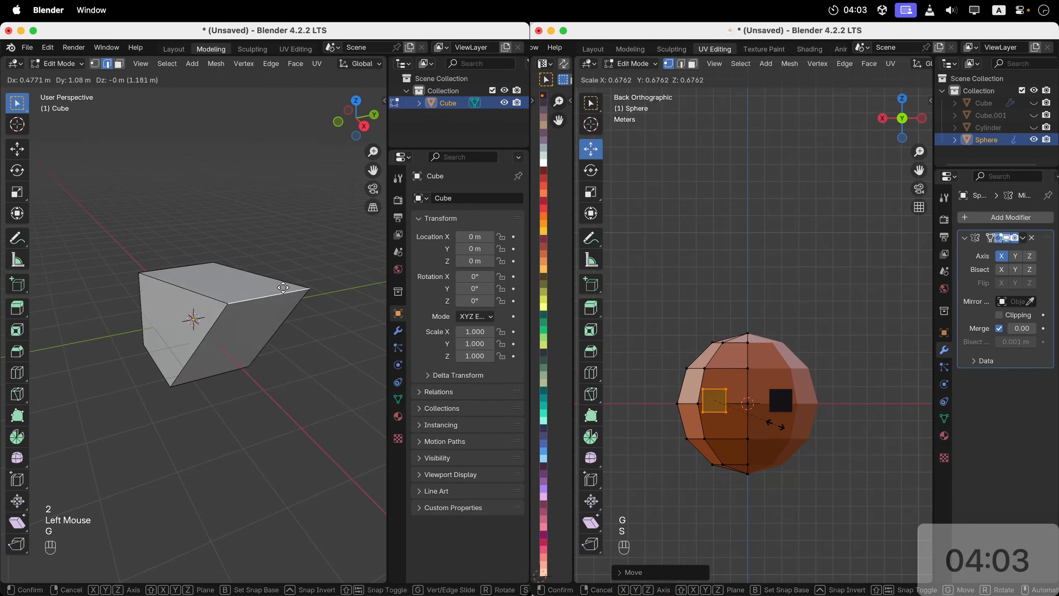
pyautogui.press('g')
# Step: Undo the practice cube's edge move, try moving its top face freely in face selection mode, and undo that too
pyautogui.click(318, 300)
pyautogui.press('super+z')
pyautogui.press('3')
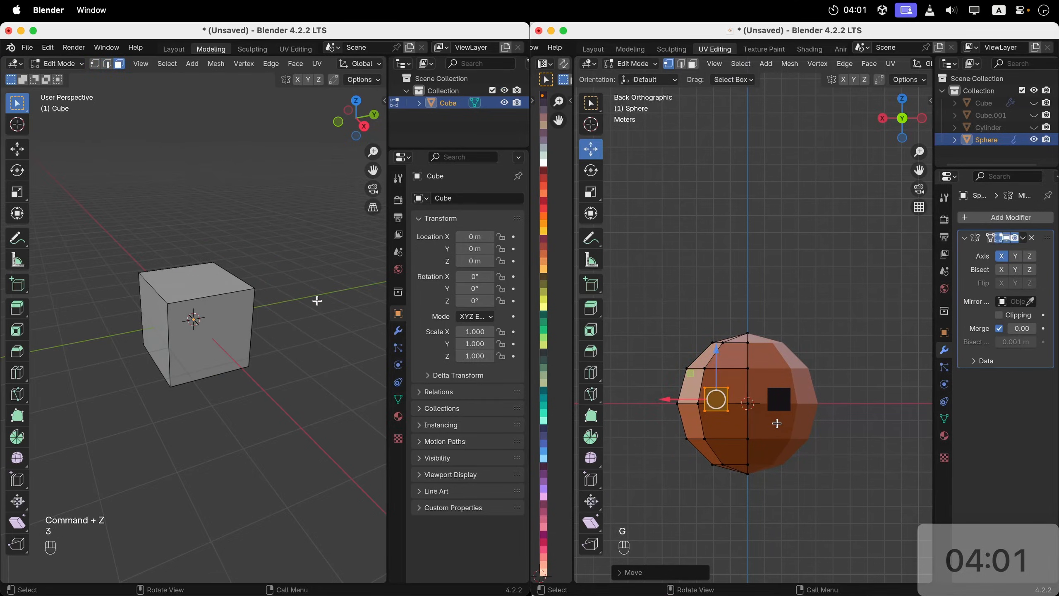
pyautogui.click(220, 270)
pyautogui.press('g')
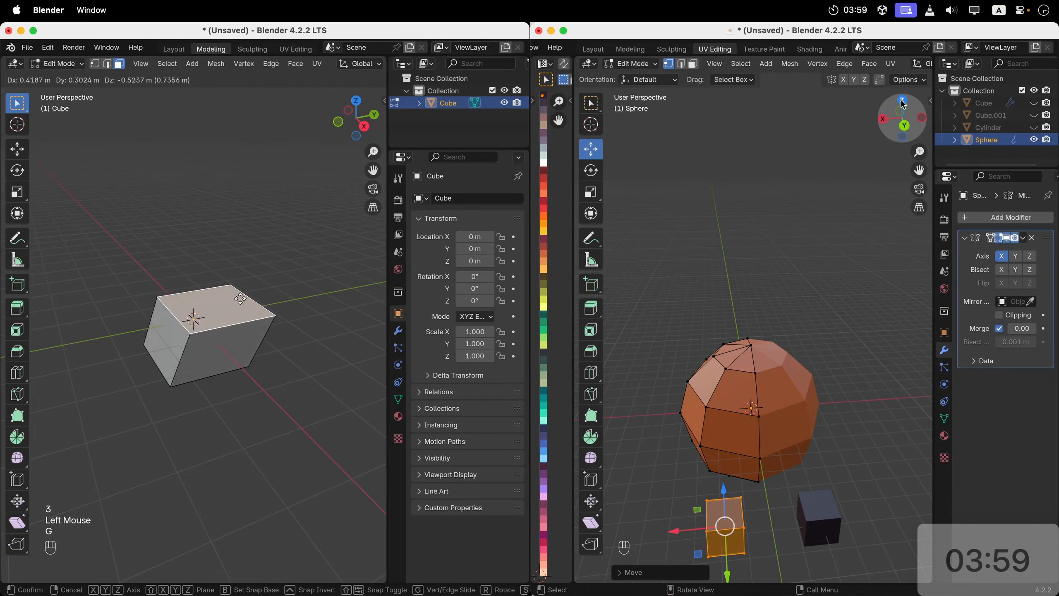
pyautogui.press('g')
pyautogui.click(265, 261)
pyautogui.press('z')
pyautogui.press('super+z')
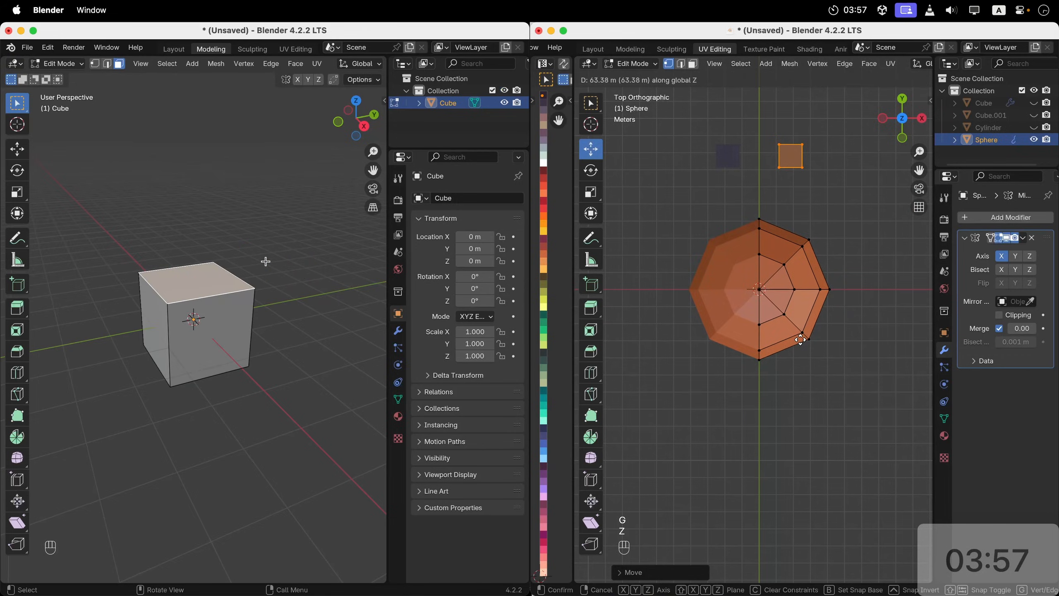
pyautogui.press('Escape')
# Step: Move the practice cube's top face up along Z with the Move tool; place the eye cube against the sphere in top view
pyautogui.click(24, 155)
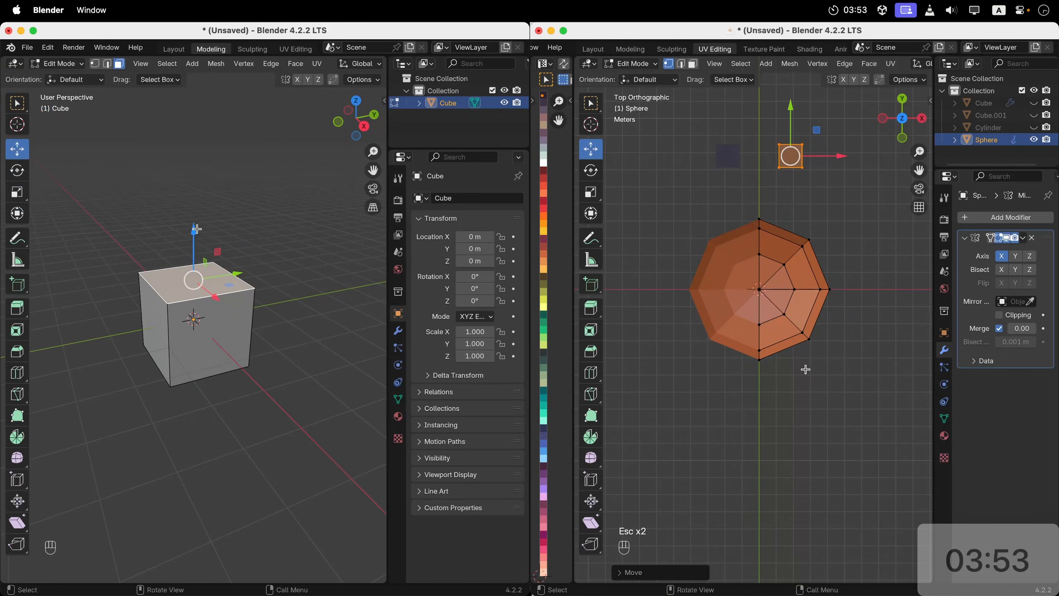
pyautogui.moveTo(196, 232); pyautogui.dragTo(188, 128)
pyautogui.click(836, 320)
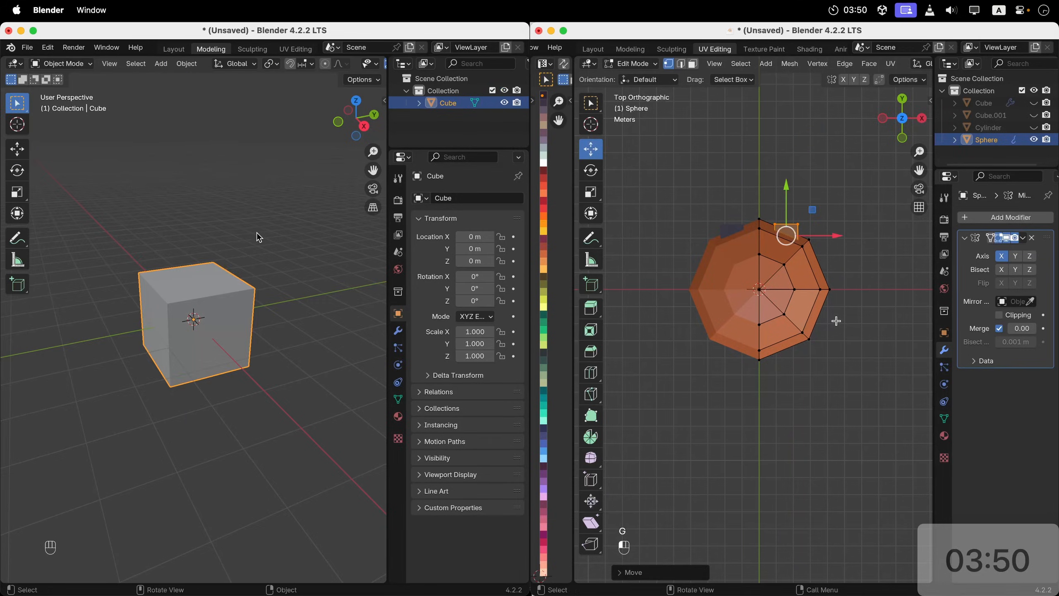
pyautogui.scroll(-10, 863, 254)
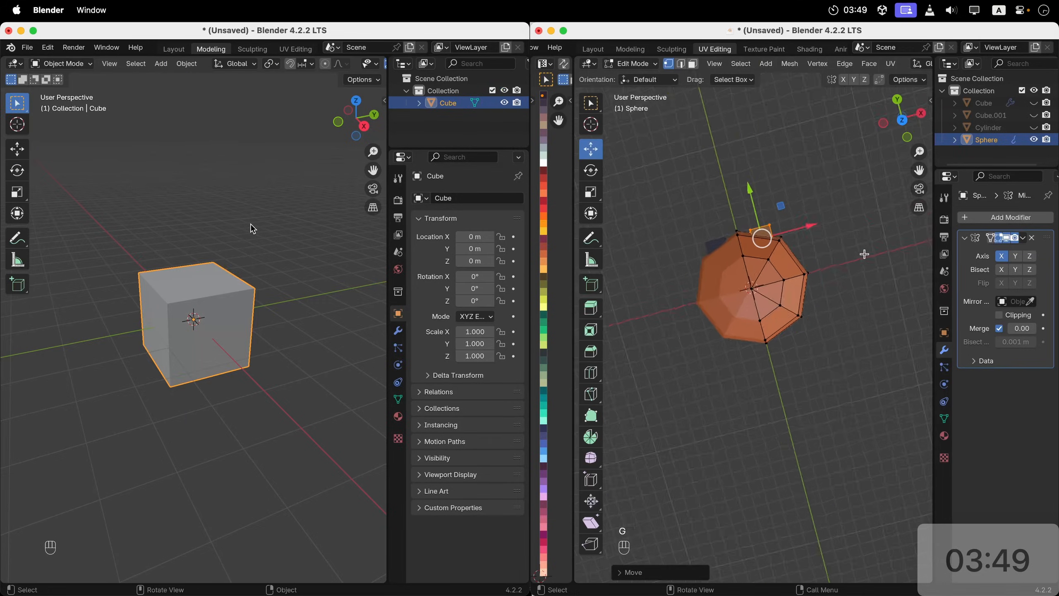
# Step: Try rotating the practice cube freely and about the X axis, and discard both rotations
pyautogui.press('r')
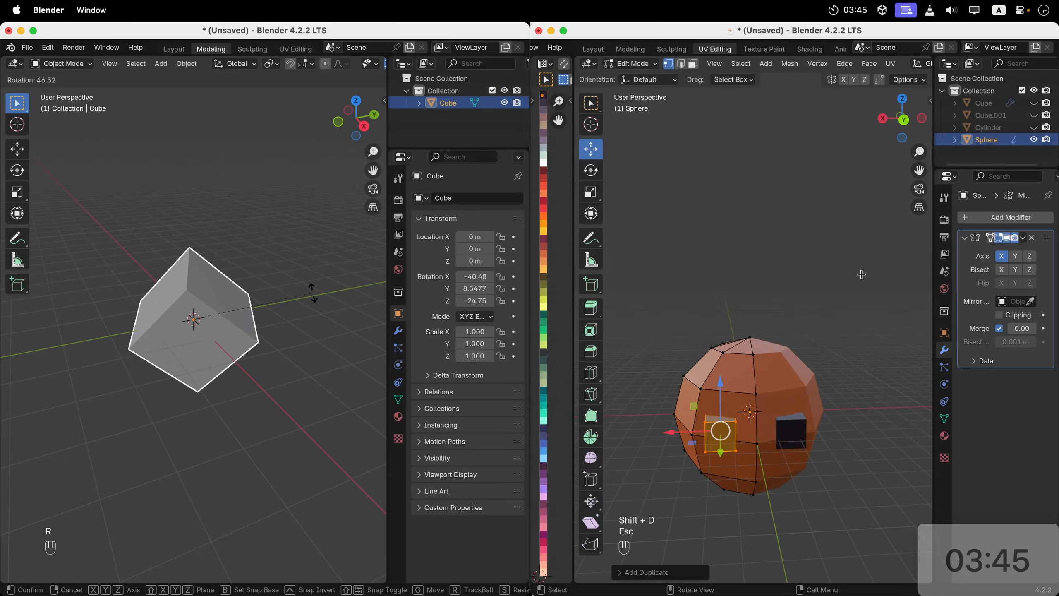
pyautogui.rightClick(249, 246)
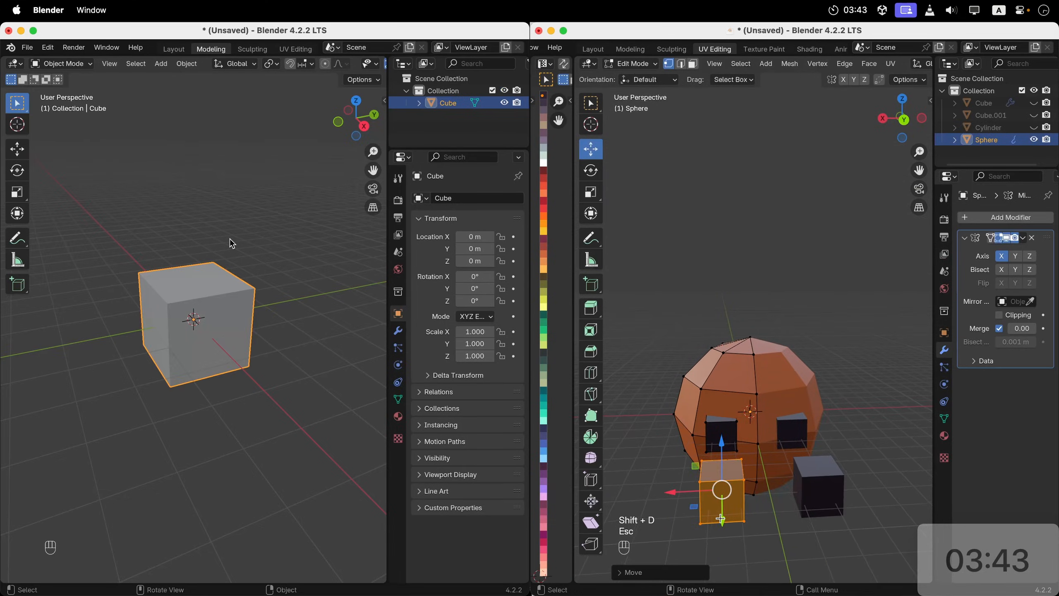
pyautogui.press('r')
pyautogui.press('x')
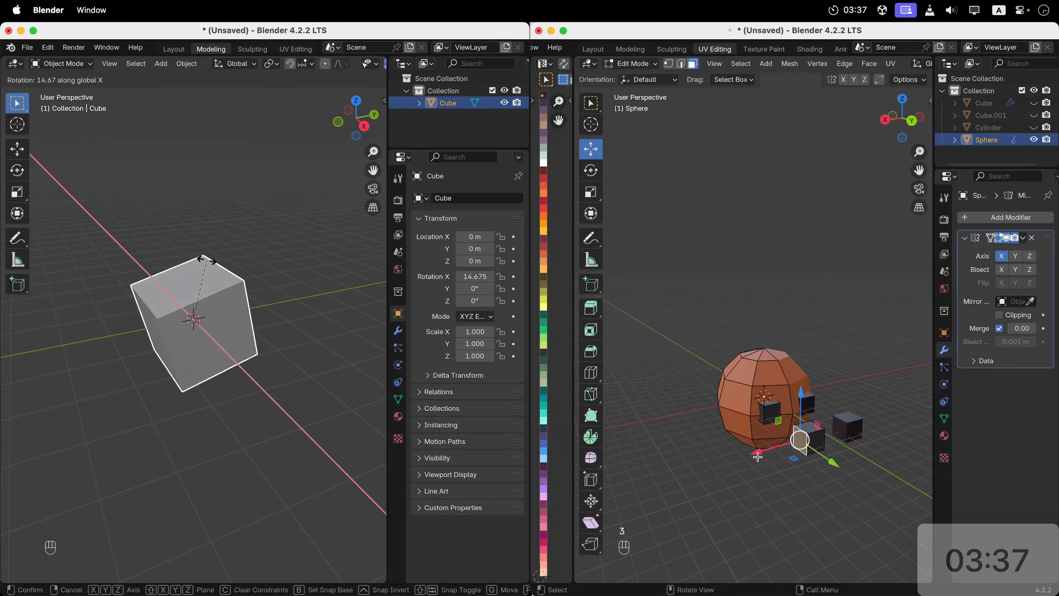
pyautogui.click(242, 267)
pyautogui.press('super+z')
# Step: In Edit Mode, select the practice cube's front side face and rotate it 45° about the X axis
pyautogui.press('Tab')
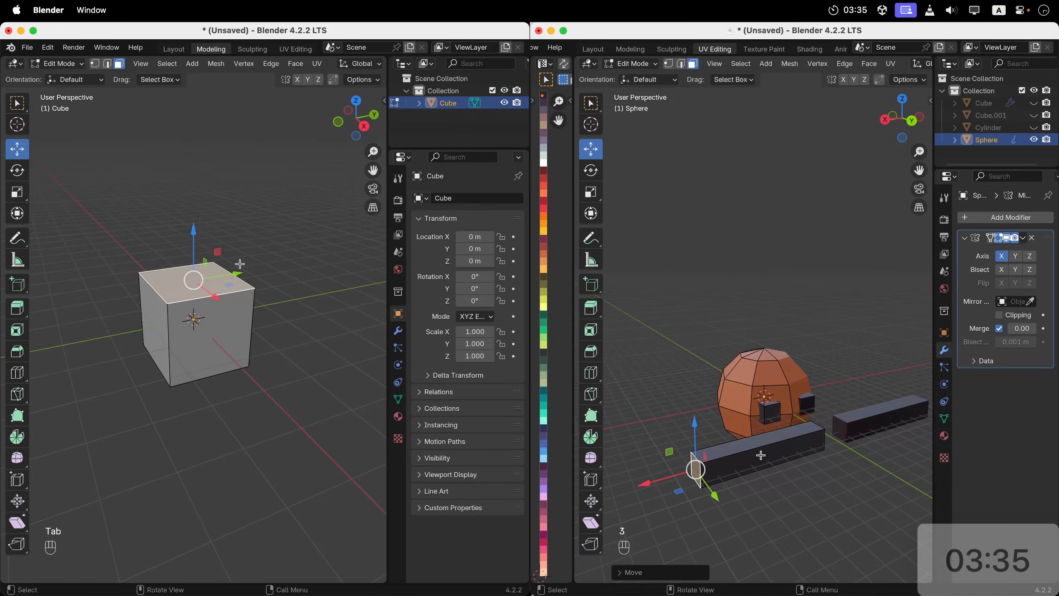
pyautogui.click(232, 328)
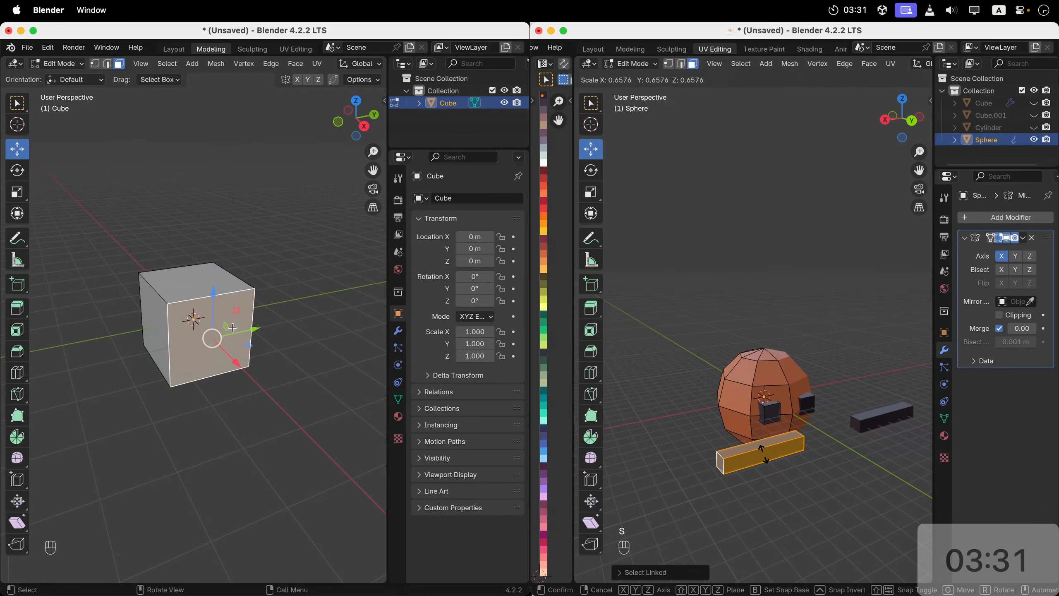
pyautogui.press('r')
pyautogui.press('x')
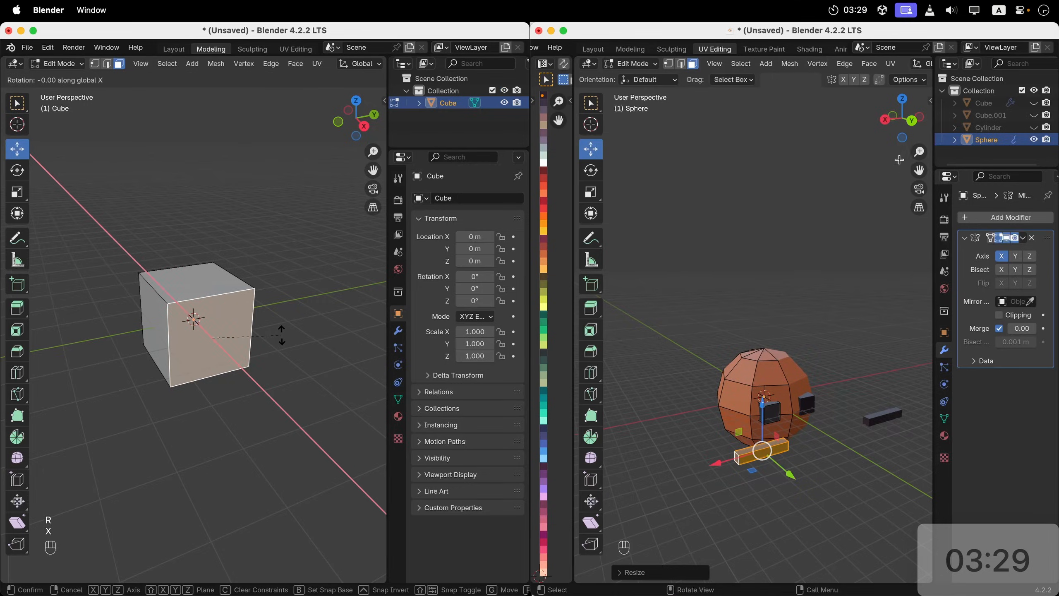
pyautogui.click(267, 312)
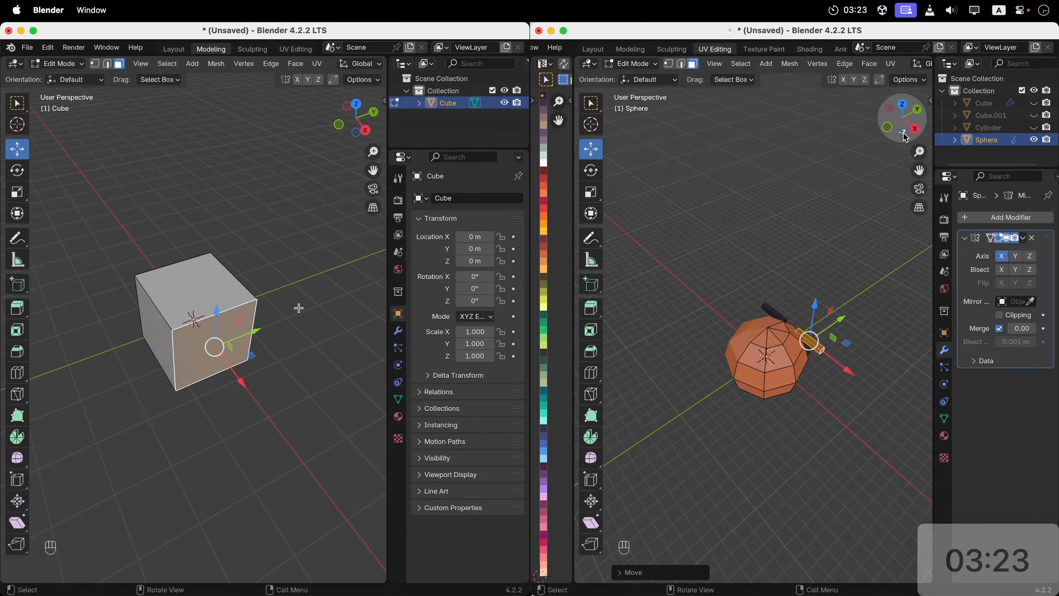
pyautogui.press('r')
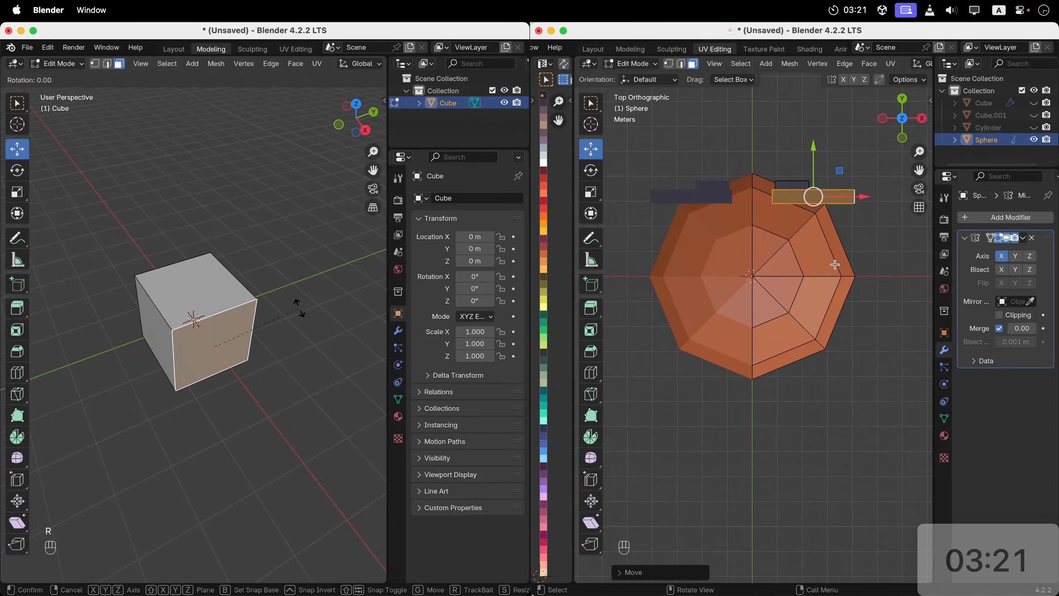
pyautogui.write('x45')
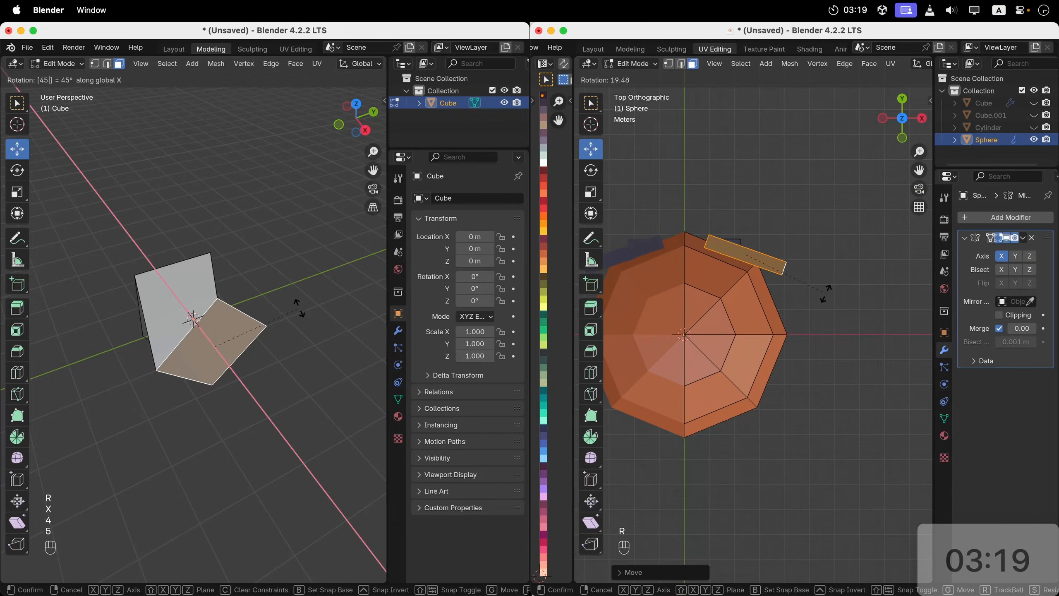
# Step: Move the rotated eyebrow bar against the sphere's front in top view
pyautogui.press('g')
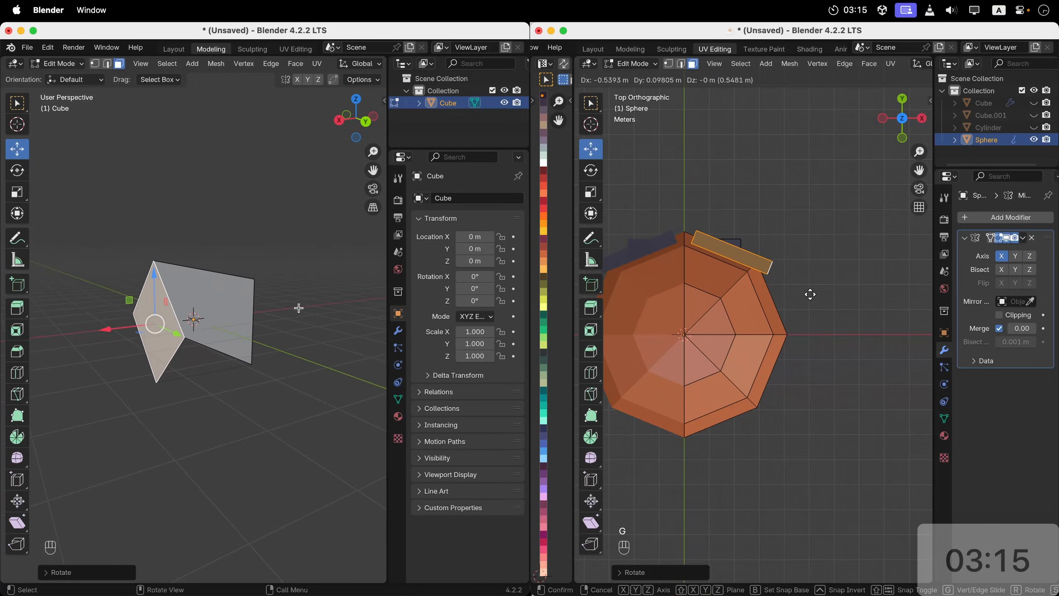
pyautogui.click(809, 294)
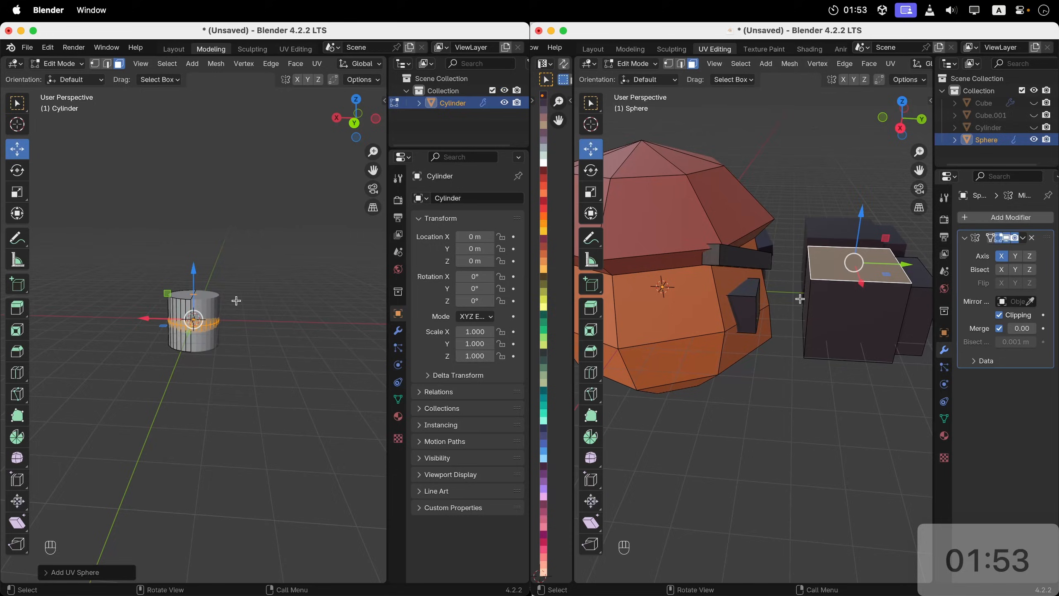
# Step: Move the dark box's face nearest the head along the Y axis; turn off Clipping in the practice cylinder's Mirror modifier
pyautogui.click(802, 298)
pyautogui.click(398, 333)
pyautogui.click(804, 298)
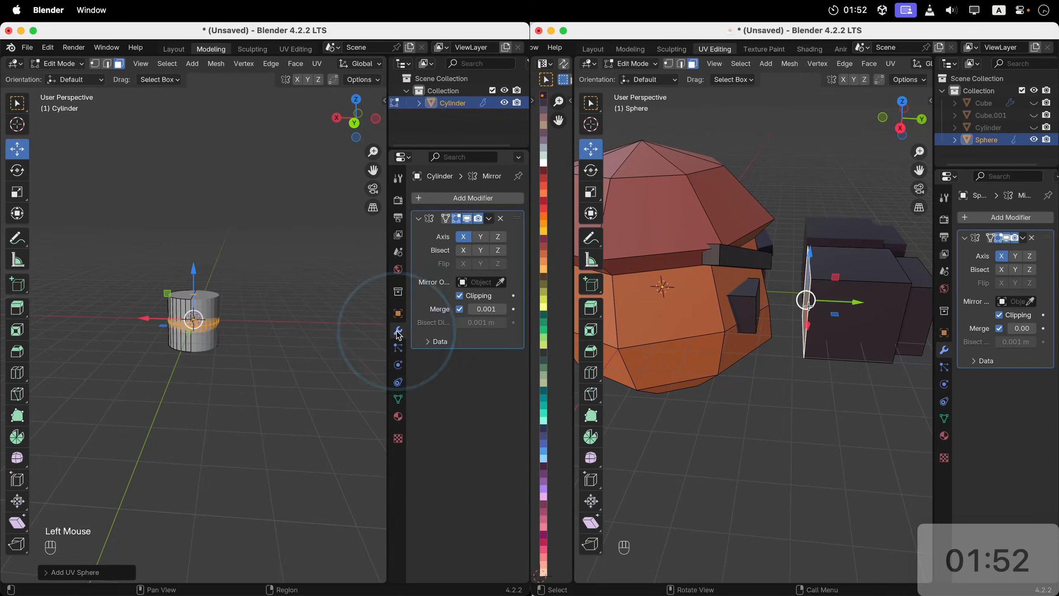
pyautogui.moveTo(859, 303); pyautogui.dragTo(582, 306)
pyautogui.click(460, 294)
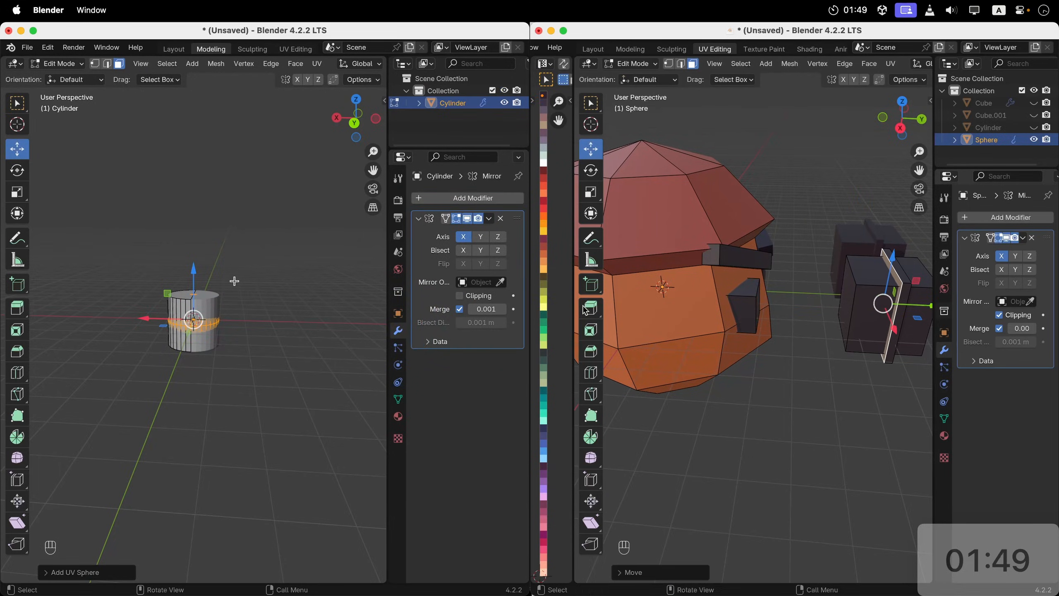
# Step: Move the UV sphere out of the practice cylinder along the X axis and scale it down; return the character to Object Mode
pyautogui.hscroll(-10, 235, 281)
pyautogui.hscroll(10, 765, 339)
pyautogui.moveTo(227, 335); pyautogui.dragTo(263, 360)
pyautogui.press('Tab')
pyautogui.press('s')
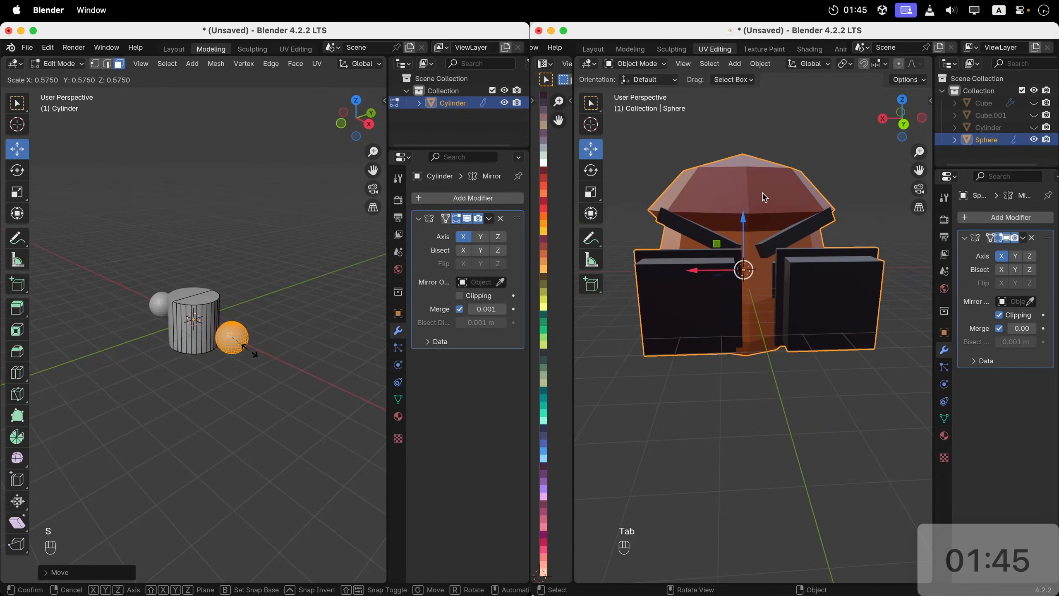
pyautogui.click(242, 346)
# Step: Add a Boolean modifier to the character's Sphere object and open its list of cutter objects
pyautogui.click(1018, 220)
pyautogui.write('boo')
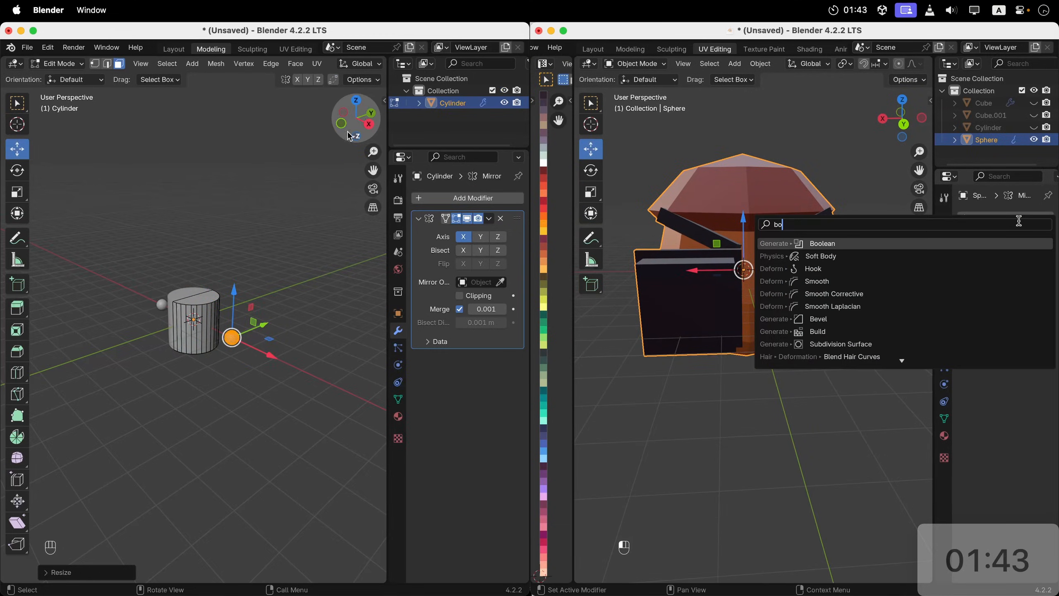
pyautogui.press('Return')
pyautogui.click(369, 114)
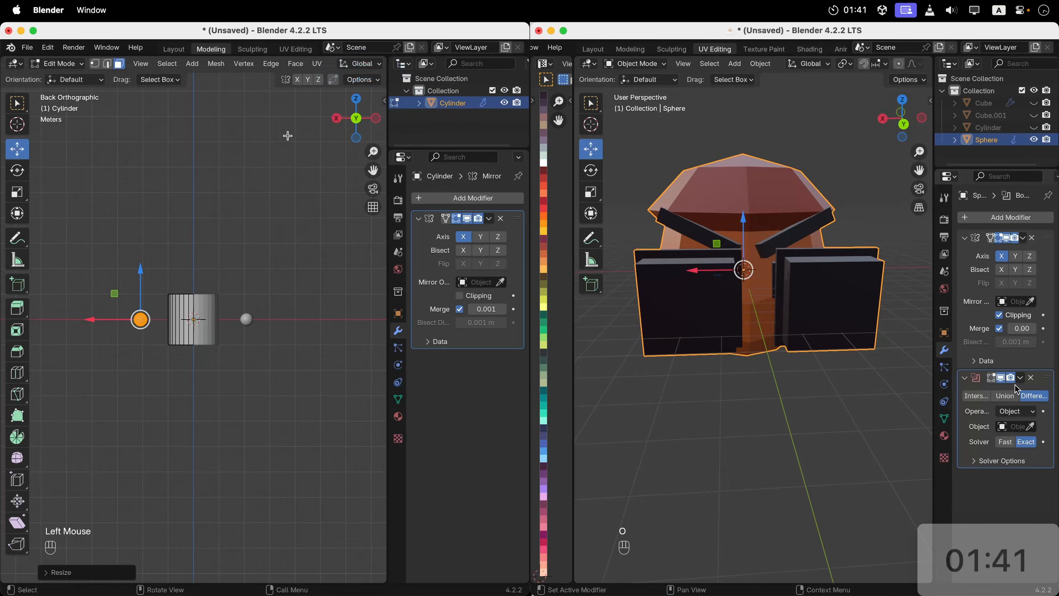
pyautogui.click(1011, 426)
pyautogui.scroll(5, 173, 226)
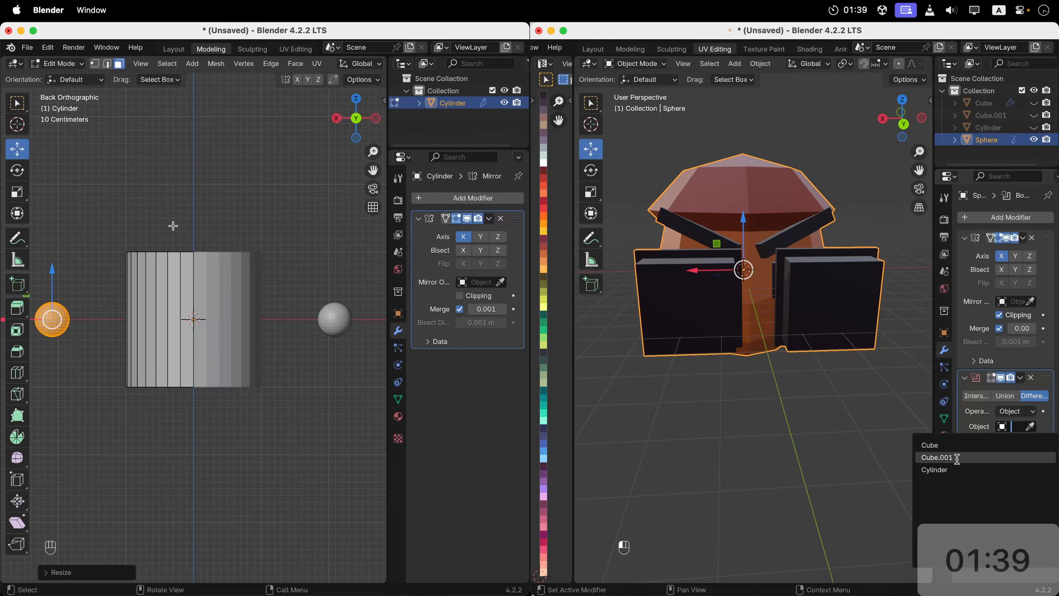
pyautogui.press('g')
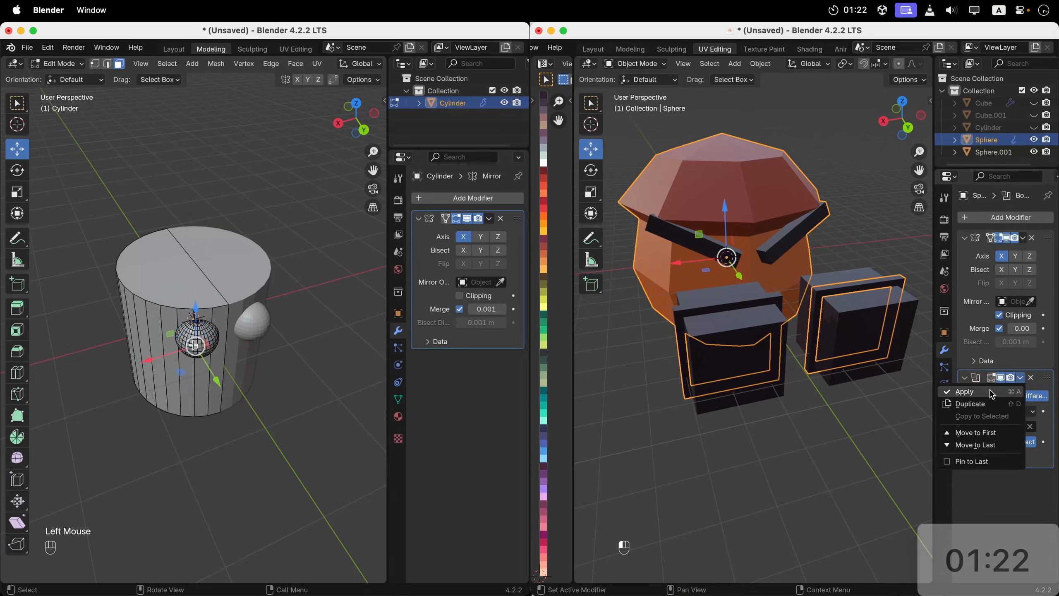
# Step: Apply the character's Boolean modifier and delete the cutter boxes, Sphere.001
pyautogui.click(992, 392)
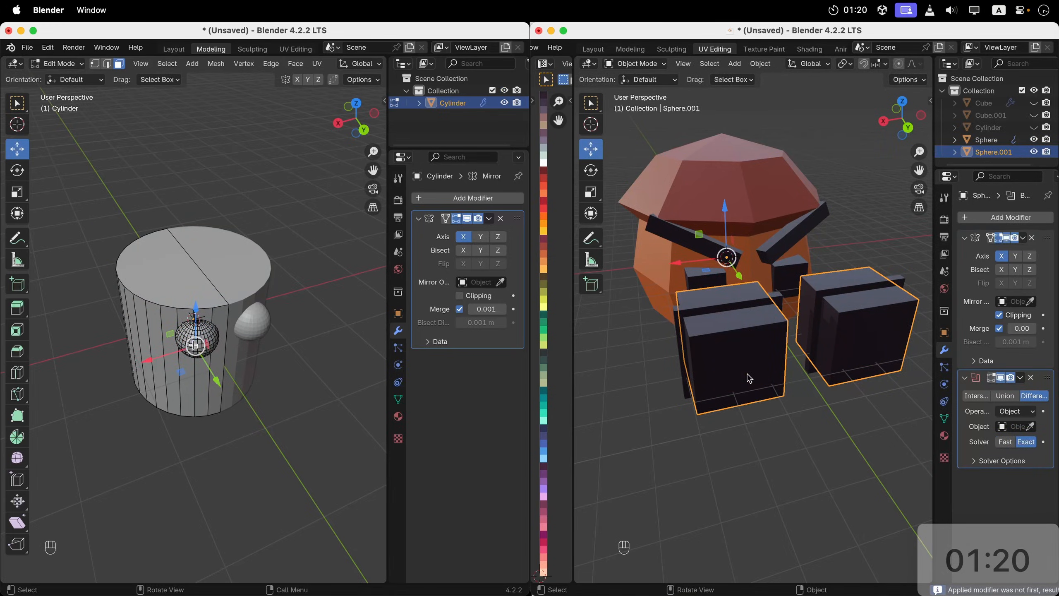
pyautogui.press('x')
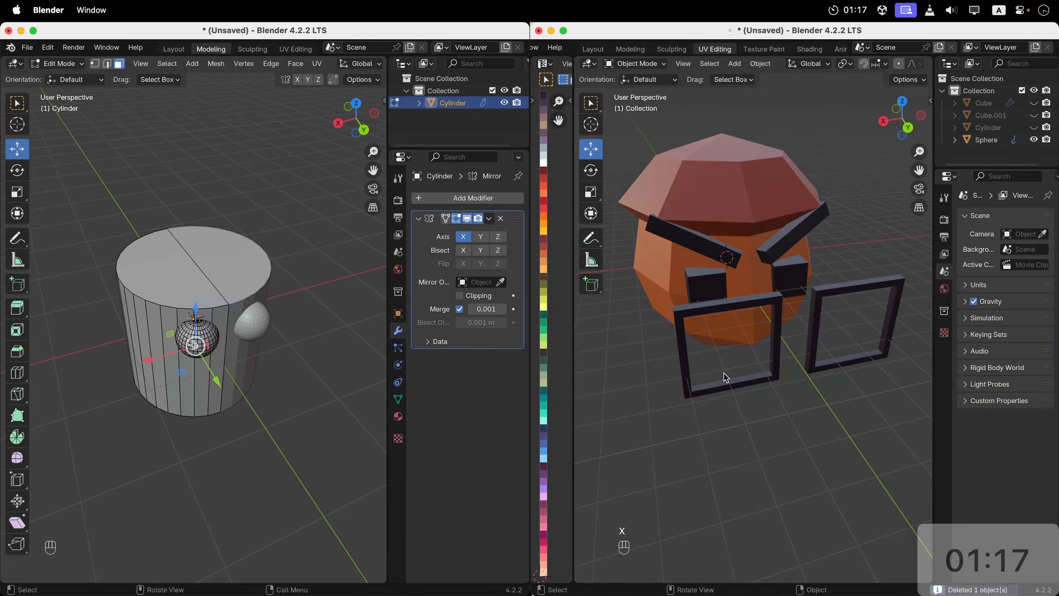
# Step: Select the whole glasses frame and move it along the Y axis; select the practice cylinder's small sphere and move it freely
pyautogui.press('l')
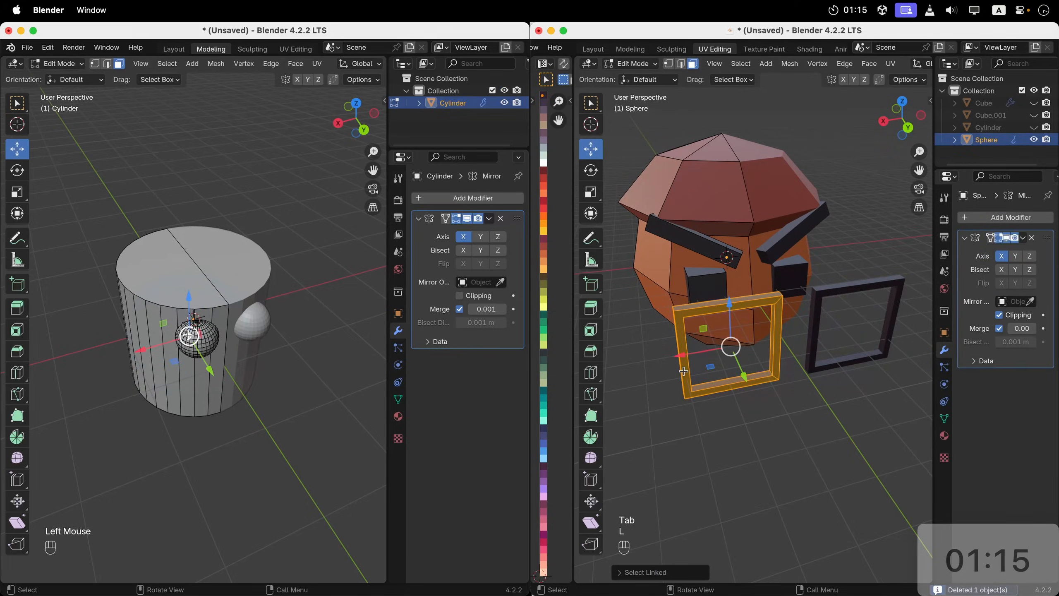
pyautogui.press('l')
pyautogui.moveTo(743, 364); pyautogui.dragTo(730, 316)
pyautogui.hscroll(10, 729, 315)
pyautogui.press('g')
# Step: Add two loop cuts across the inner side of the glasses frame
pyautogui.rightClick(729, 315)
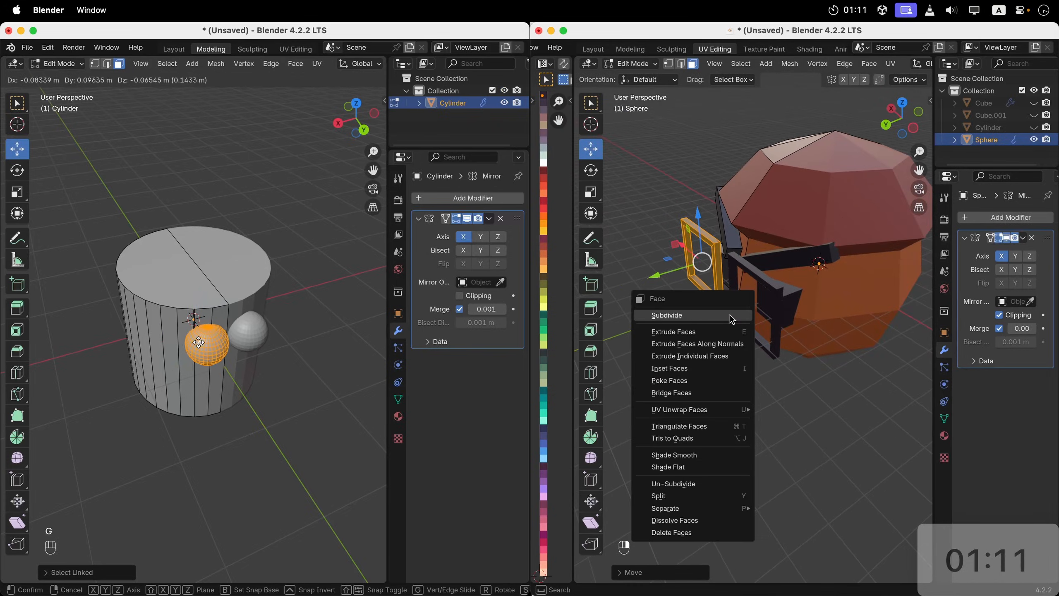
pyautogui.press('super+r')
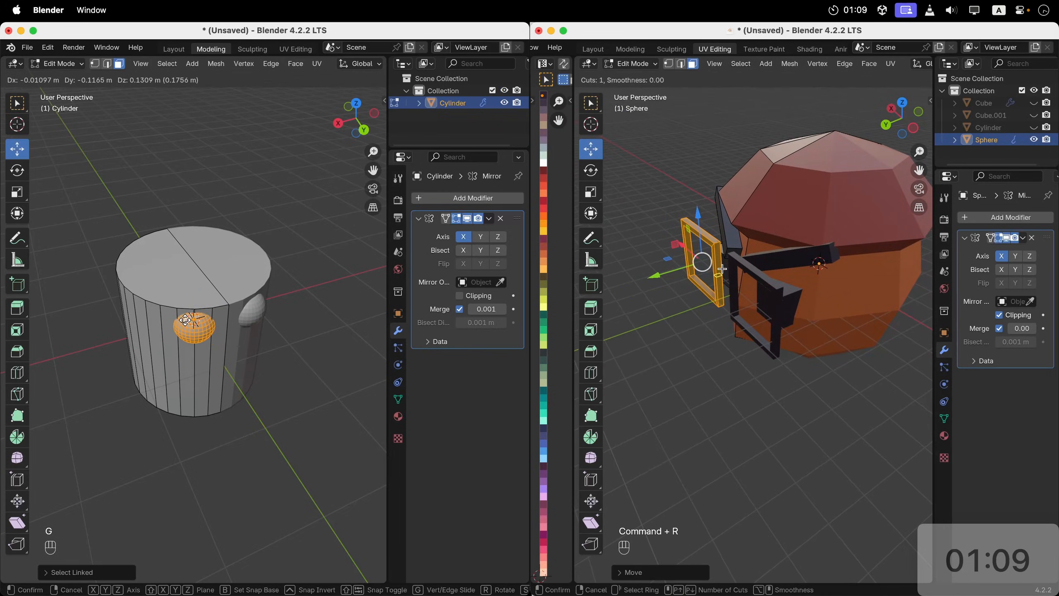
pyautogui.click(722, 268)
pyautogui.click(719, 271)
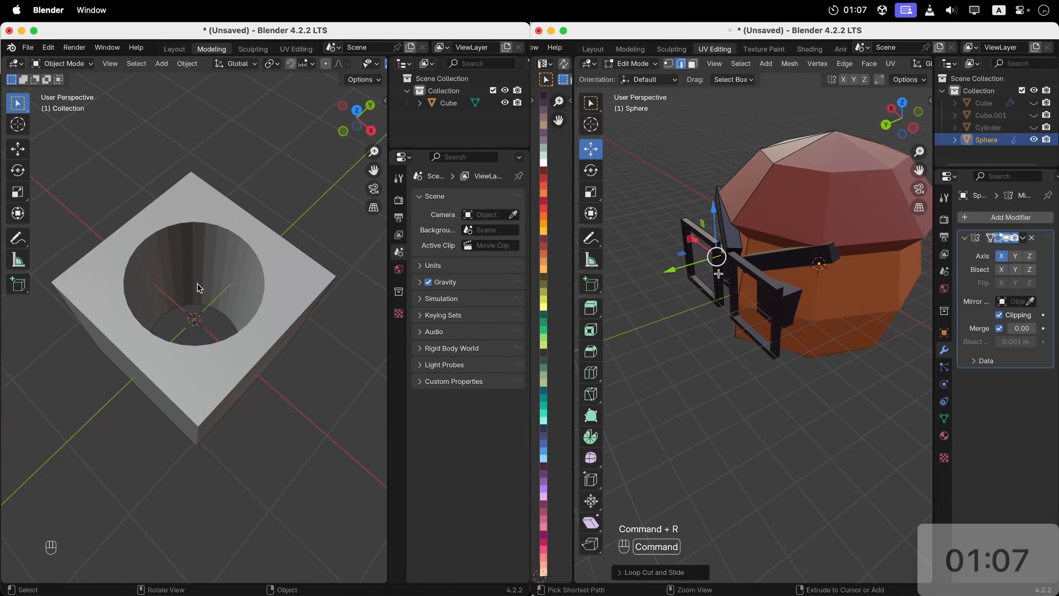
pyautogui.press('super+r')
pyautogui.click(718, 273)
pyautogui.click(717, 262)
# Step: Extrude the inner-side face of the glasses frame towards the mirror centre to form the nose bridge
pyautogui.keyDown('super'); pyautogui.scroll(3, 718, 260); pyautogui.keyUp('super')
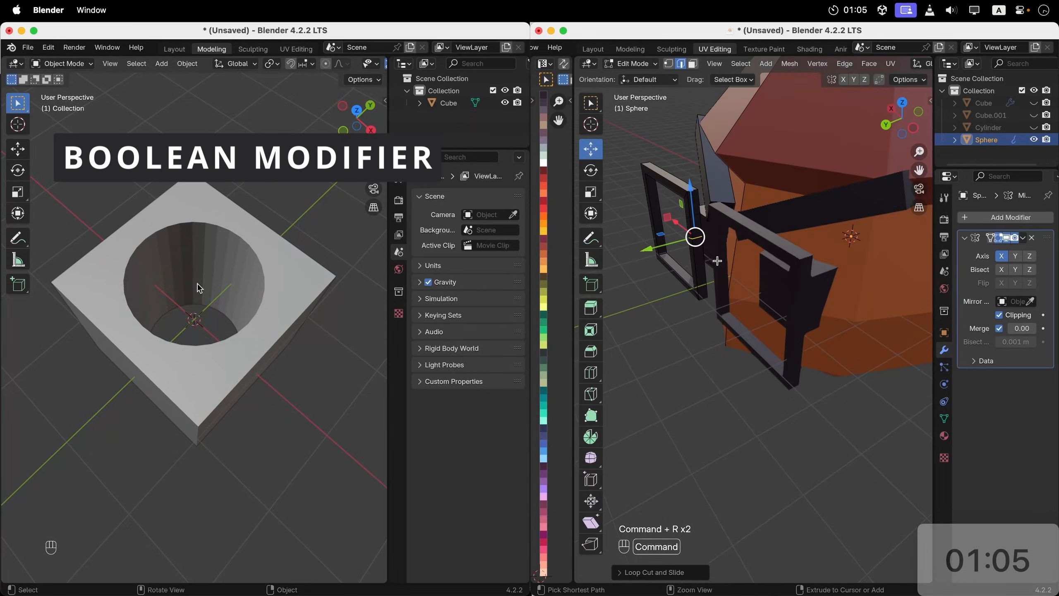
pyautogui.press('3')
pyautogui.scroll(3, 708, 242)
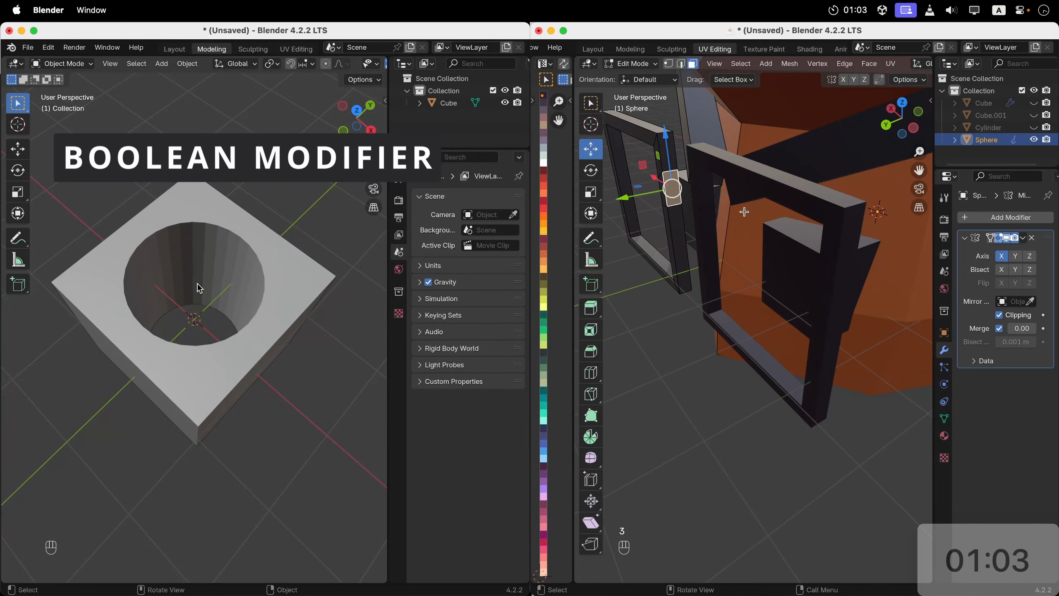
pyautogui.hotkey('shift', 'a')
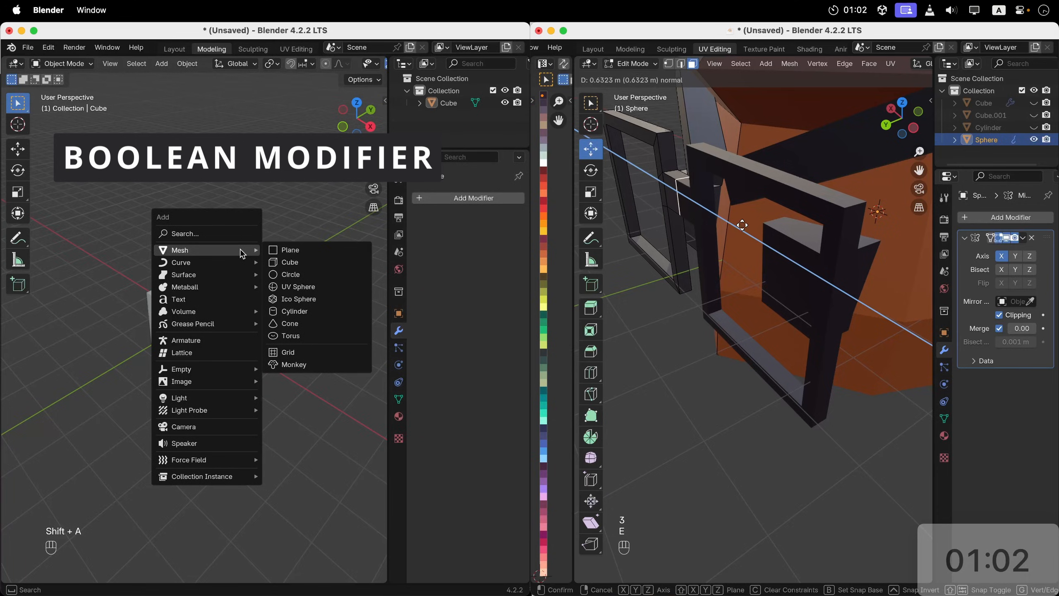
pyautogui.press('e')
pyautogui.click(733, 212)
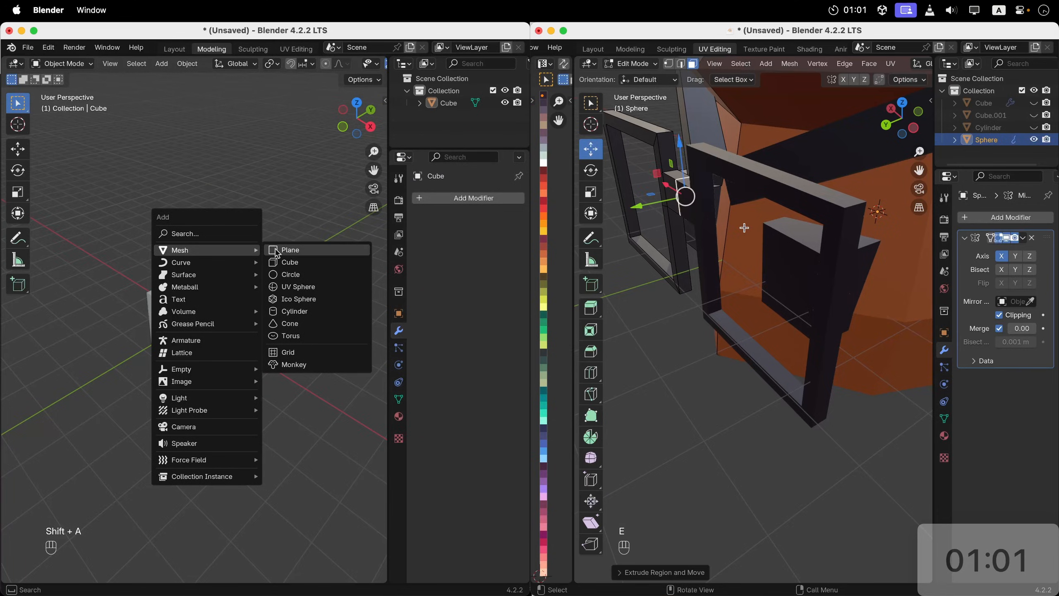
pyautogui.moveTo(744, 228)
pyautogui.mouseDown(button='middle')
pyautogui.moveTo(792, 196)
pyautogui.moveTo(744, 227)
pyautogui.mouseUp(button='middle')
# Step: Add a cylinder to the practice scene and stretch it along Z; add a loop cut near the top of the glasses frame's outer side
pyautogui.click(308, 312)
pyautogui.press('super+r')
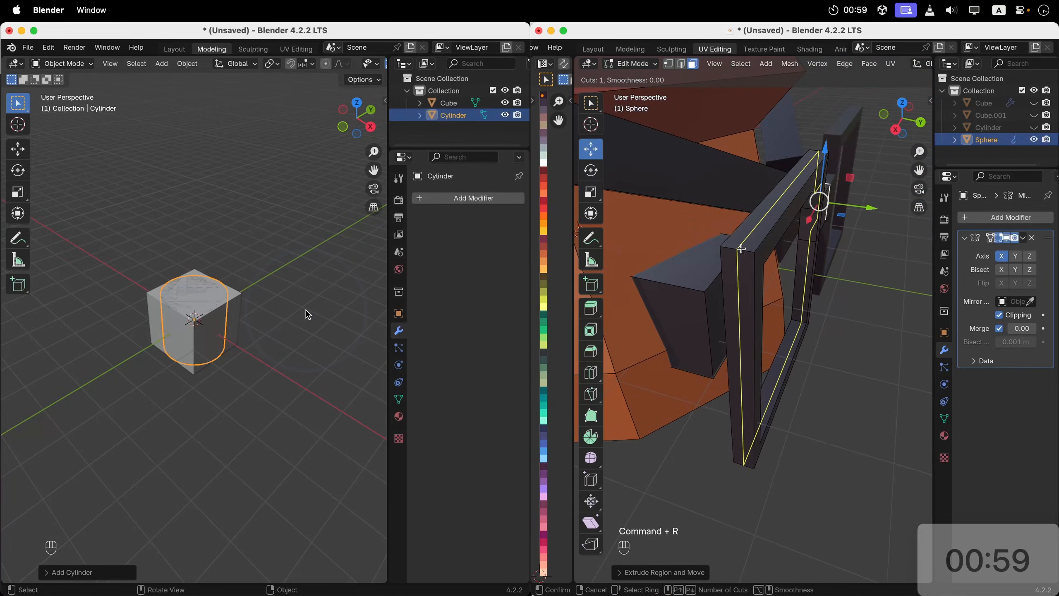
pyautogui.press('s')
pyautogui.press('z')
pyautogui.click(735, 272)
pyautogui.click(738, 184)
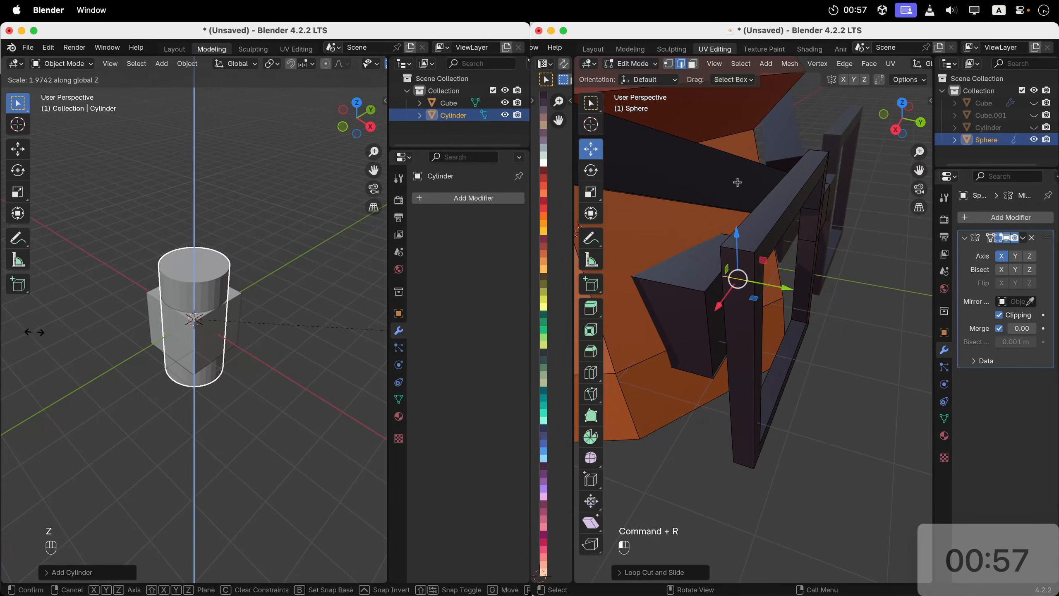
pyautogui.click(82, 329)
# Step: Select the upper outer-side face of the glasses frame and switch to top view; scale the practice cylinder down to fit within the cube
pyautogui.press('3')
pyautogui.click(740, 259)
pyautogui.press('s')
pyautogui.click(124, 347)
pyautogui.scroll(5, 124, 349)
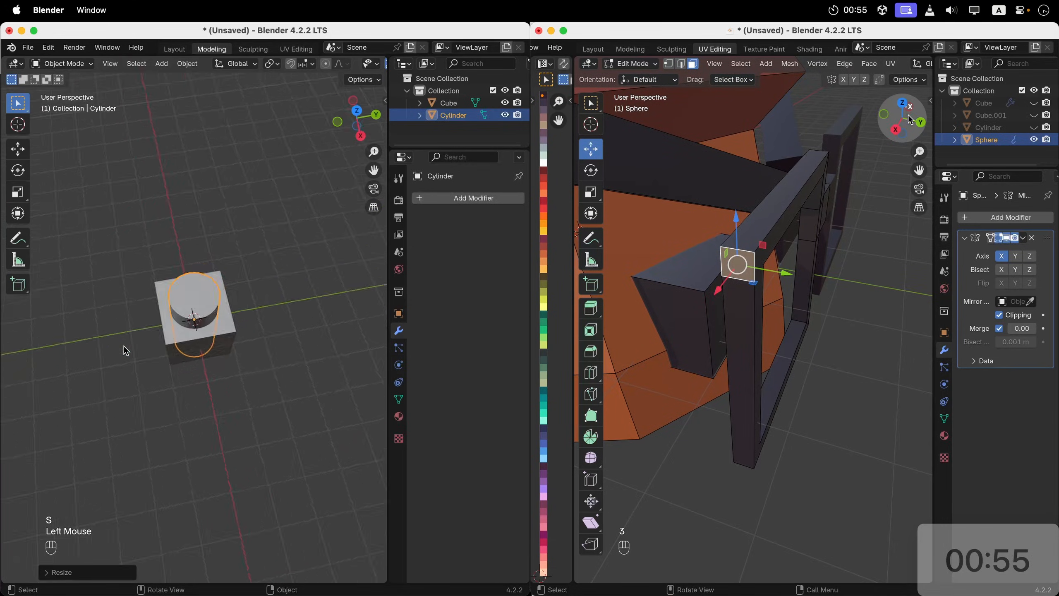
pyautogui.scroll(-5, 125, 349)
pyautogui.click(902, 105)
# Step: Add a Boolean modifier to the practice cube and choose the Cylinder as its cutter object
pyautogui.click(219, 336)
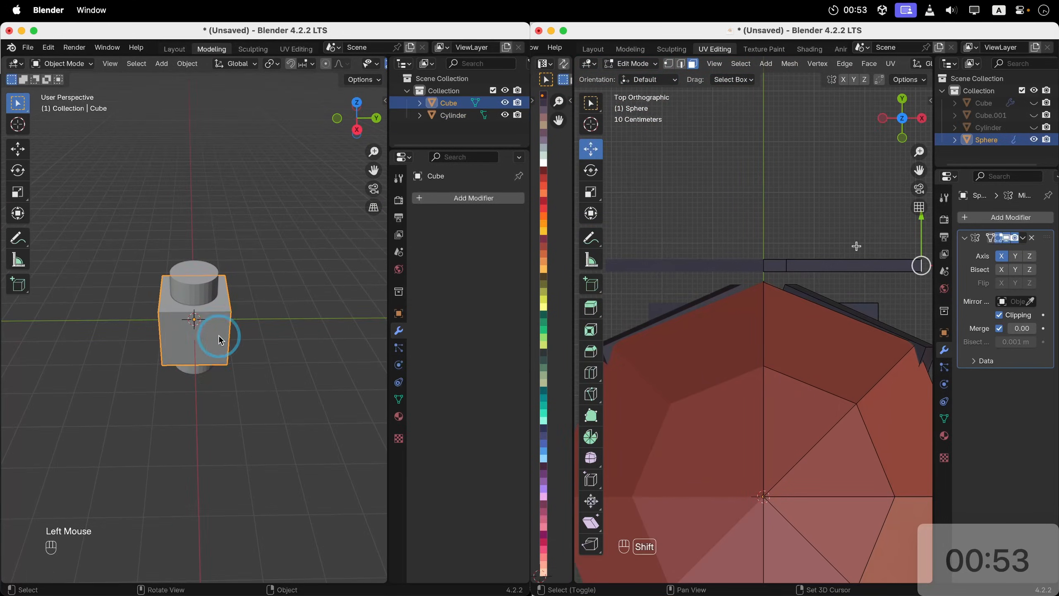
pyautogui.click(425, 198)
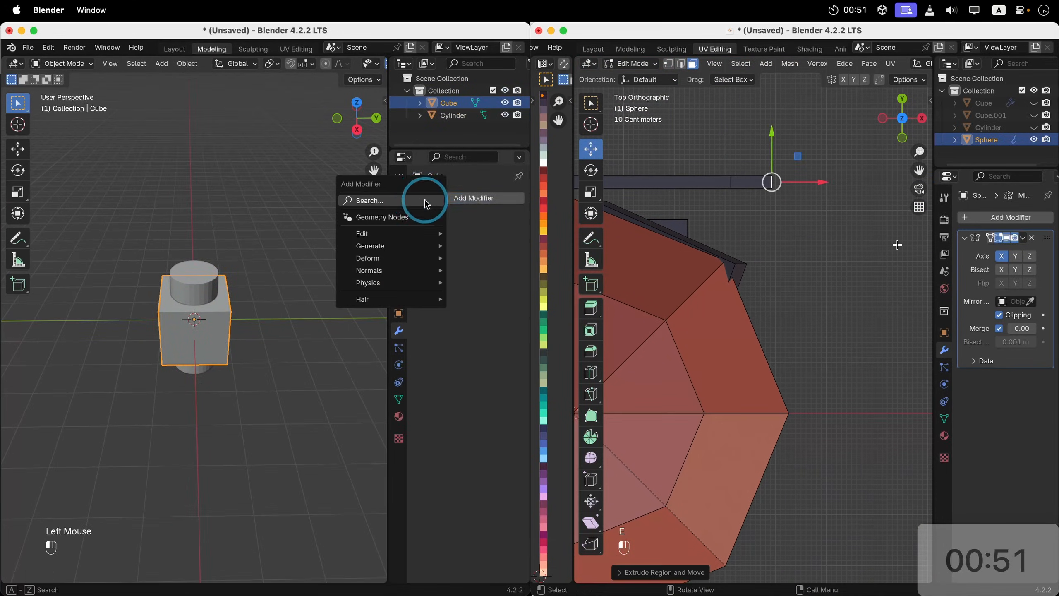
pyautogui.click(419, 199)
pyautogui.write('bool')
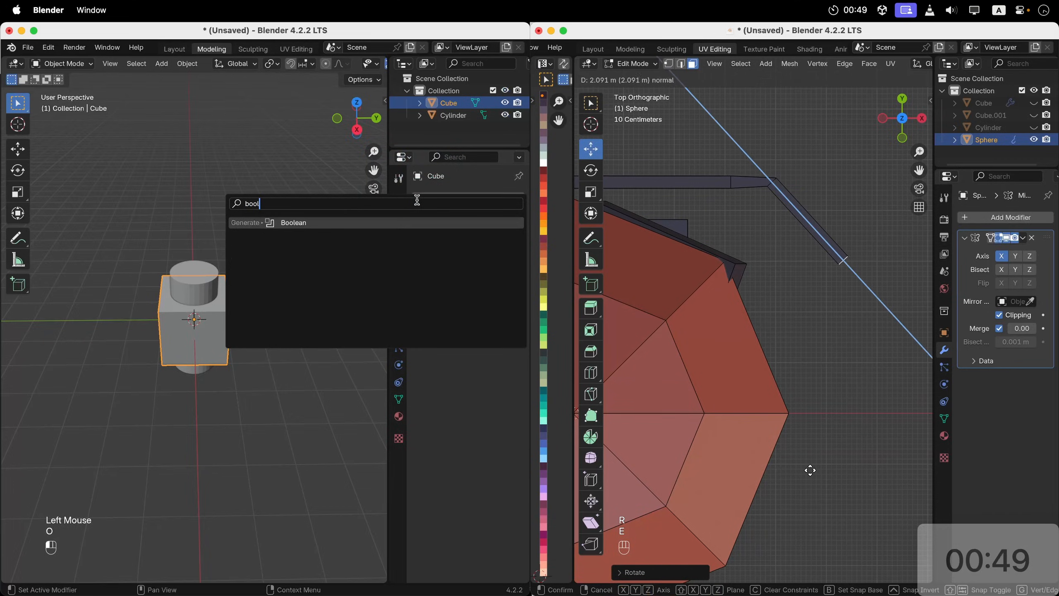
pyautogui.press('Return')
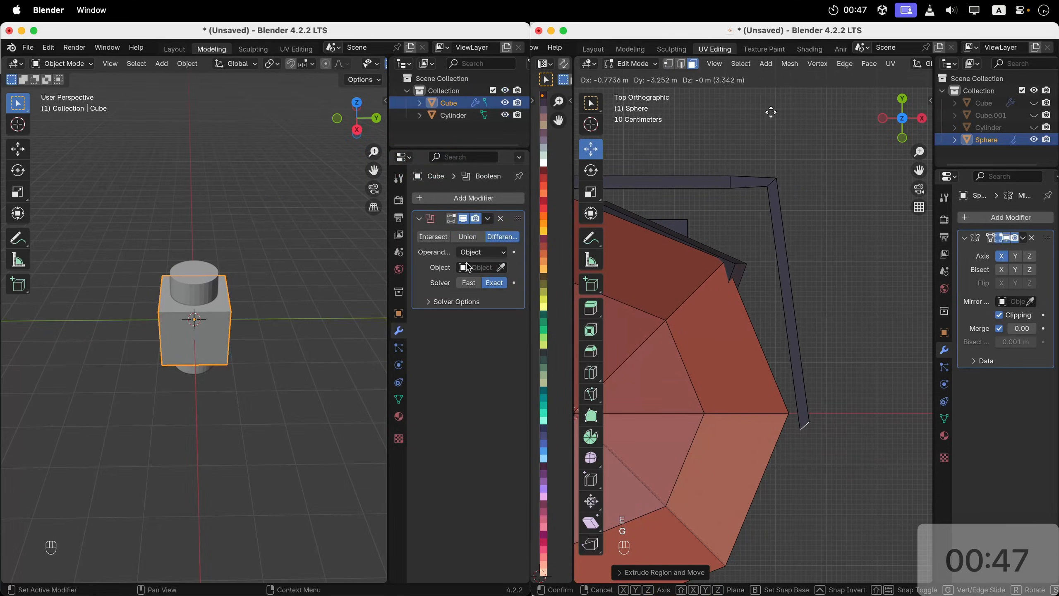
pyautogui.click(468, 267)
pyautogui.click(418, 287)
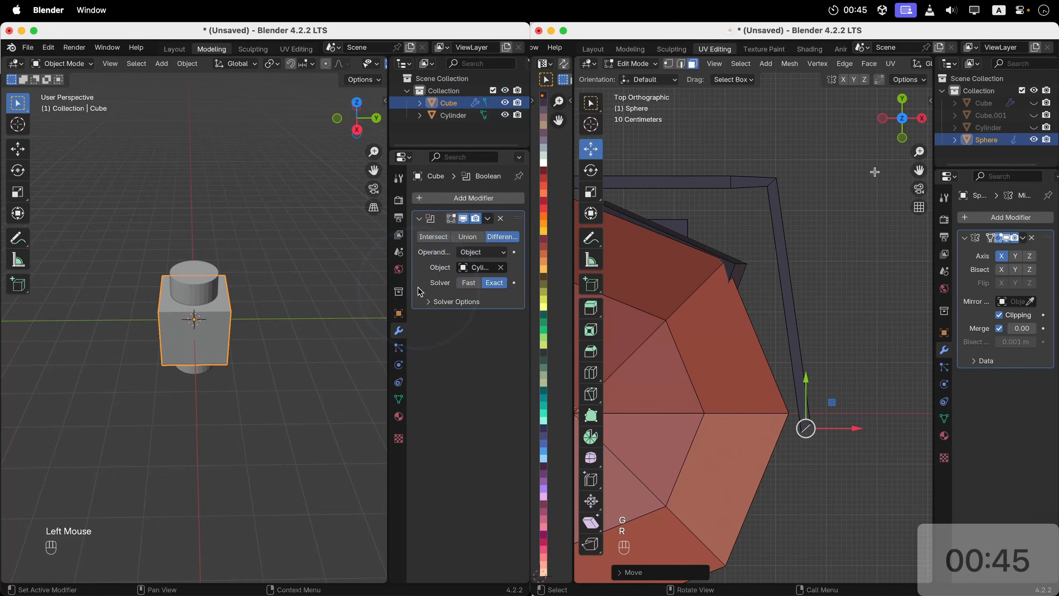
# Step: Apply the practice cube's Boolean modifier and delete the cutting cylinder
pyautogui.click(488, 218)
pyautogui.click(434, 233)
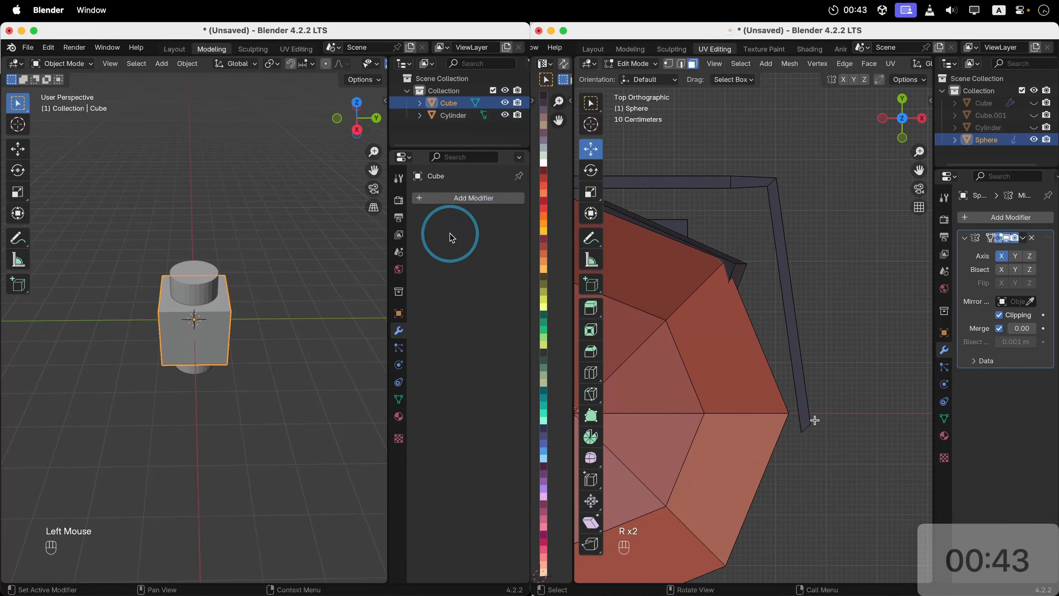
pyautogui.click(200, 287)
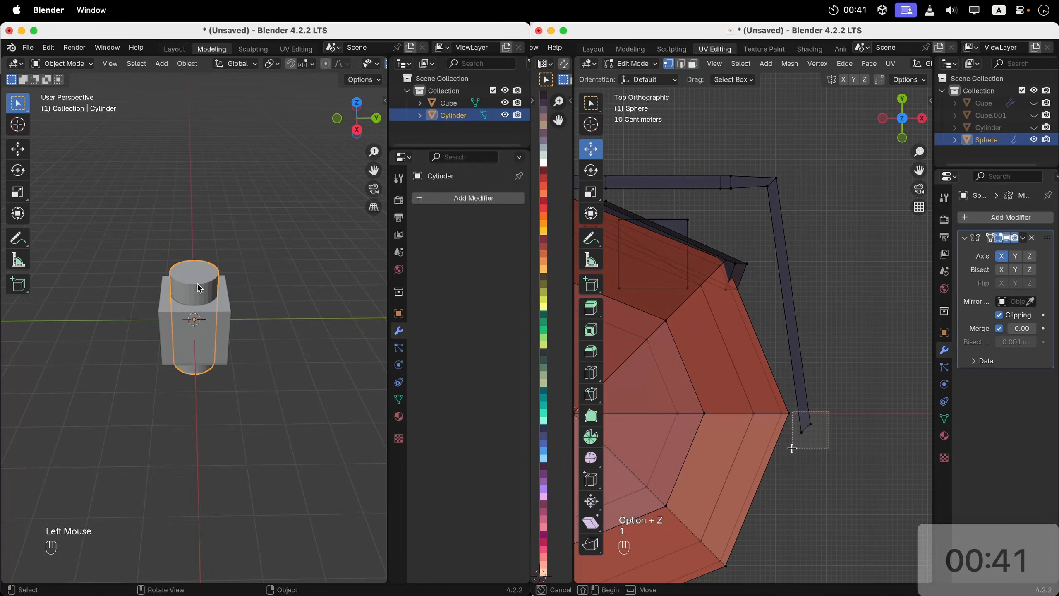
pyautogui.press('x')
pyautogui.click(200, 288)
pyautogui.scroll(10, 197, 283)
# Step: Finish rotating the end of the glasses' temple arm and extrude it into a tip angled inward behind the head
pyautogui.click(812, 487)
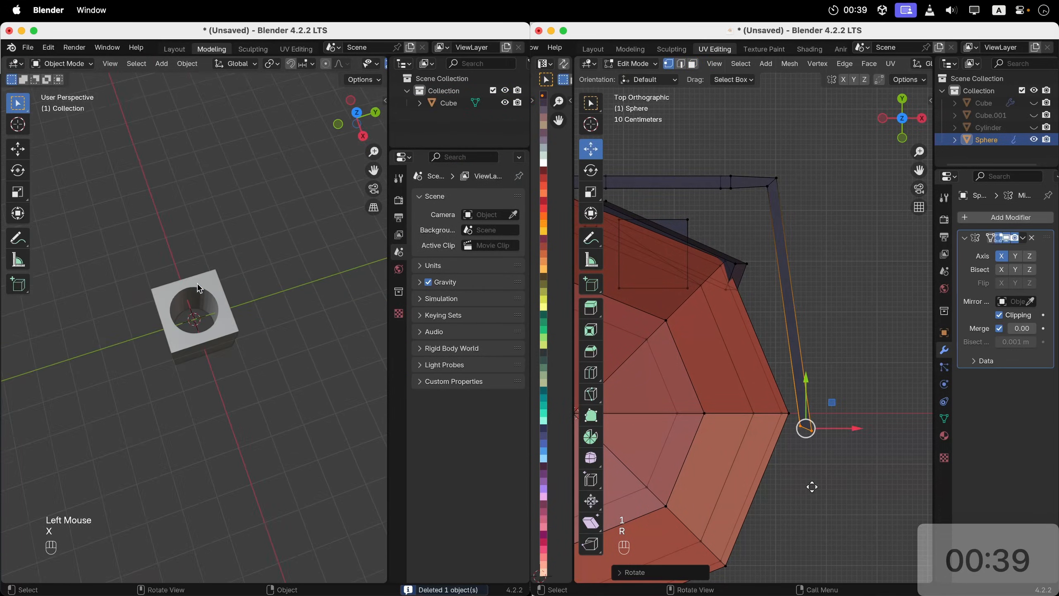
pyautogui.press('e')
pyautogui.click(758, 563)
pyautogui.scroll(-5, 197, 284)
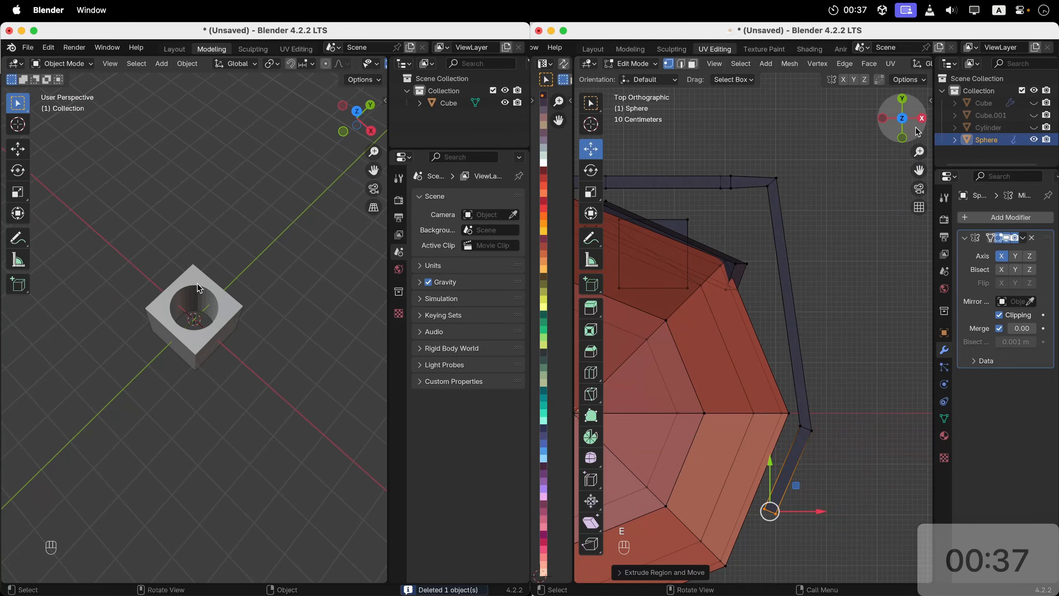
# Step: In right view, move the temple tip's end downward and rotate it to follow the slope, and return to Object Mode
pyautogui.click(922, 118)
pyautogui.keyDown('super'); pyautogui.scroll(5, 197, 284); pyautogui.keyUp('super')
pyautogui.keyDown('shift'); pyautogui.hscroll(-2, 791, 245); pyautogui.keyUp('shift')
pyautogui.keyDown('super'); pyautogui.scroll(5, 197, 283); pyautogui.keyUp('super')
pyautogui.keyDown('shift'); pyautogui.hscroll(-4, 792, 246); pyautogui.keyUp('shift')
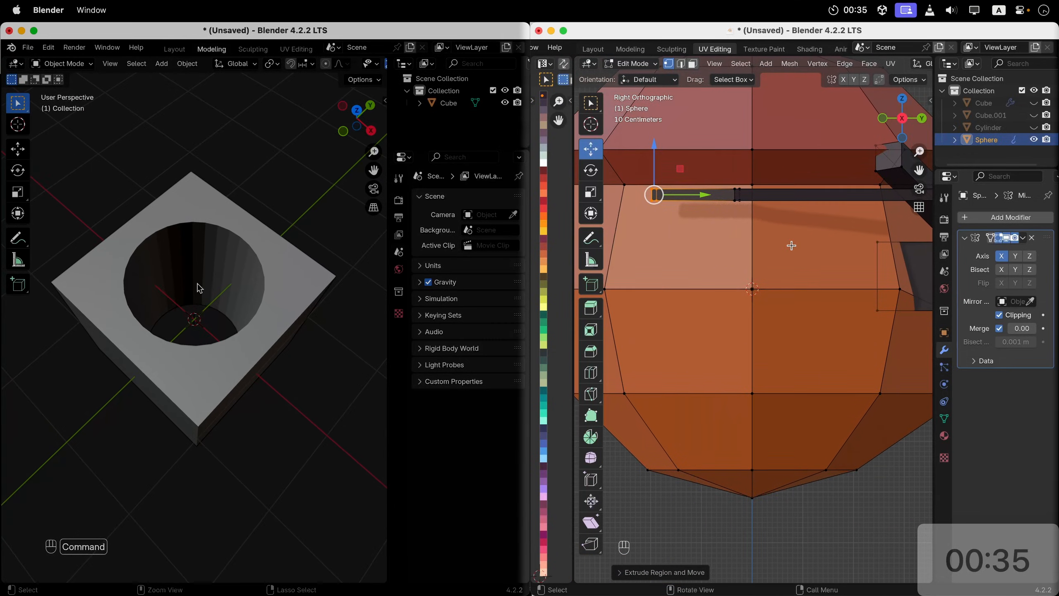
pyautogui.press('g')
pyautogui.click(780, 352)
pyautogui.press('r')
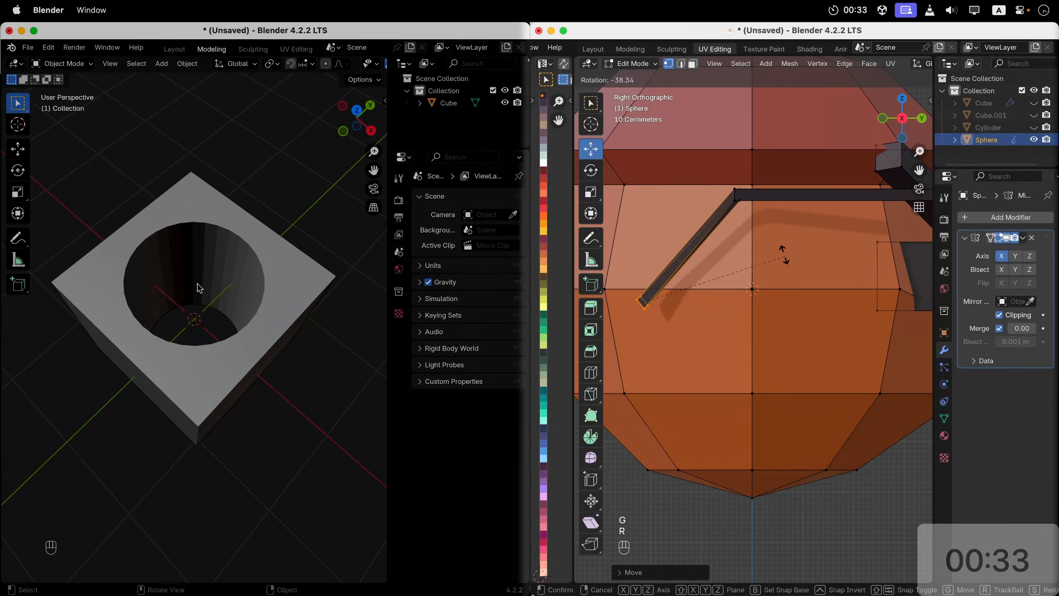
pyautogui.click(760, 221)
pyautogui.press('Tab')
pyautogui.hscroll(8, 760, 221)
pyautogui.keyDown('super'); pyautogui.scroll(-6, 759, 222); pyautogui.keyUp('super')
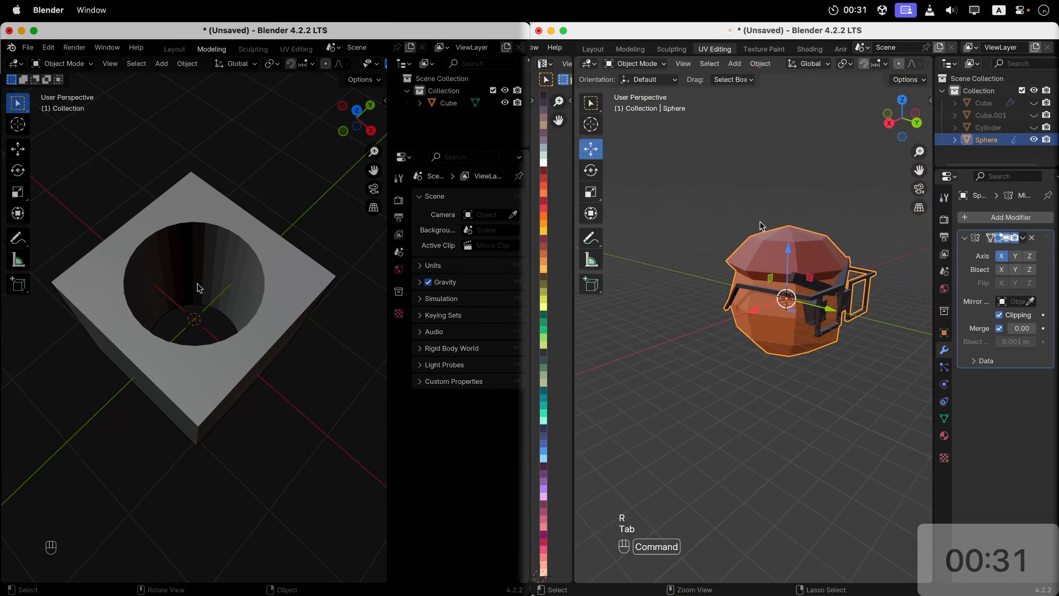
pyautogui.hscroll(3, 760, 225)
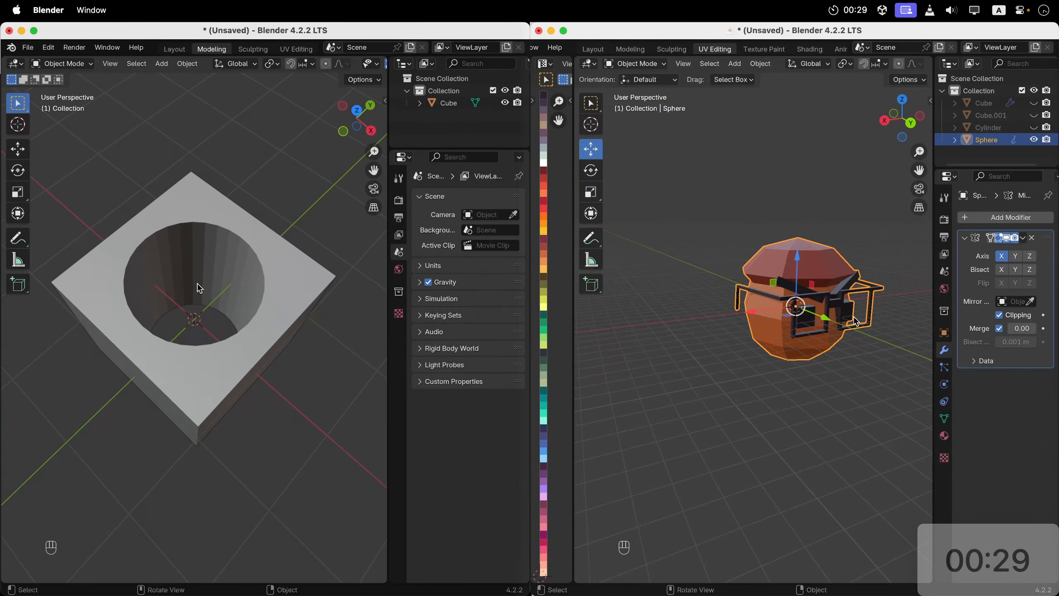
# Step: Unhide the Cylinder, Cube.001 and Cube objects and select the cactus object, Cube.001
pyautogui.click(1034, 128)
pyautogui.click(1034, 115)
pyautogui.click(1033, 102)
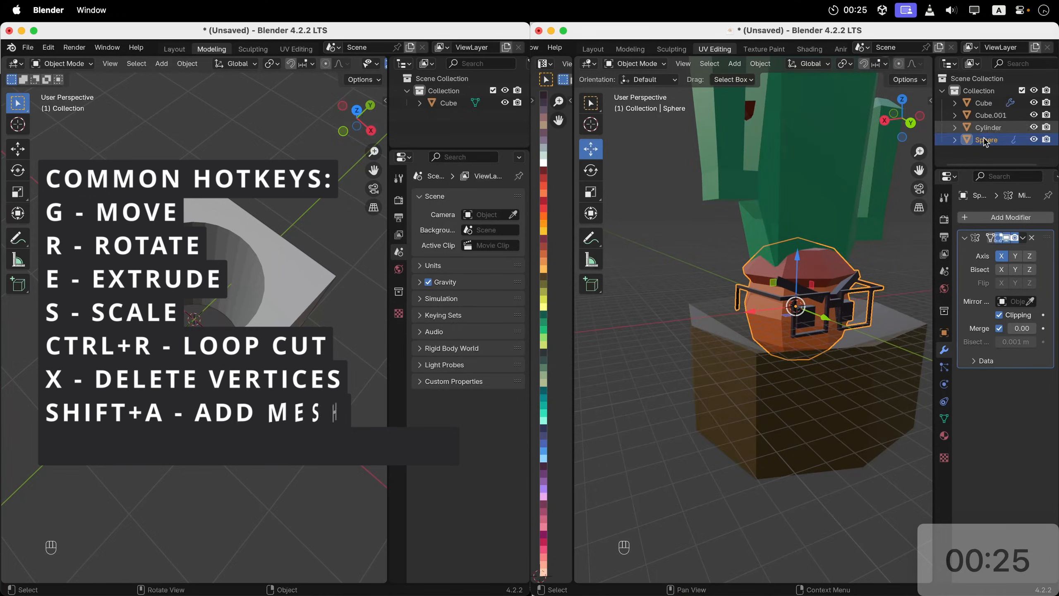
pyautogui.keyDown('super'); pyautogui.scroll(-5, 824, 295); pyautogui.keyUp('super')
pyautogui.hscroll(10, 792, 249)
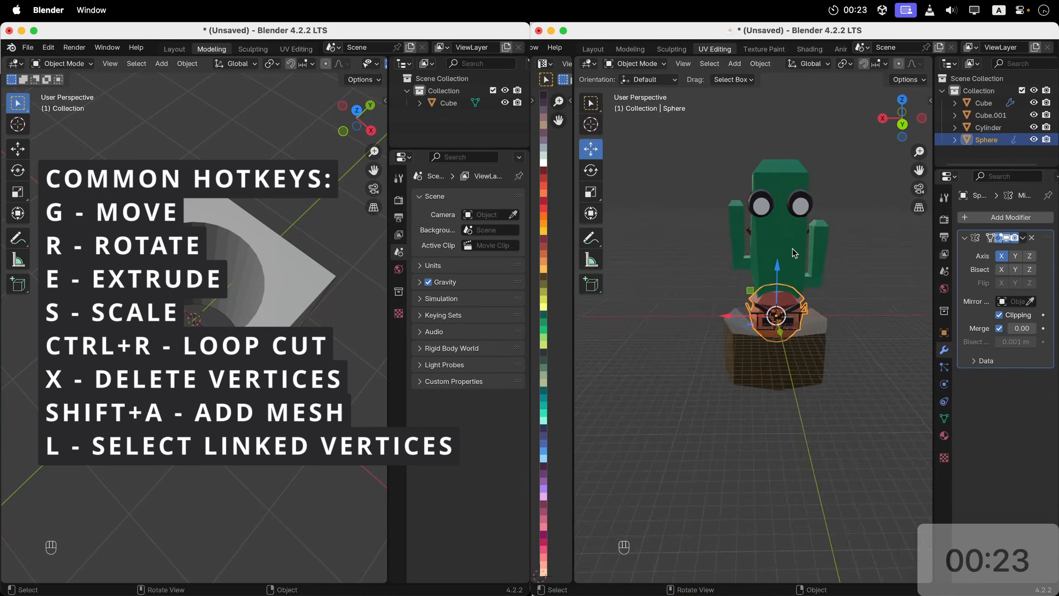
pyautogui.keyDown('super'); pyautogui.scroll(-2, 793, 248); pyautogui.keyUp('super')
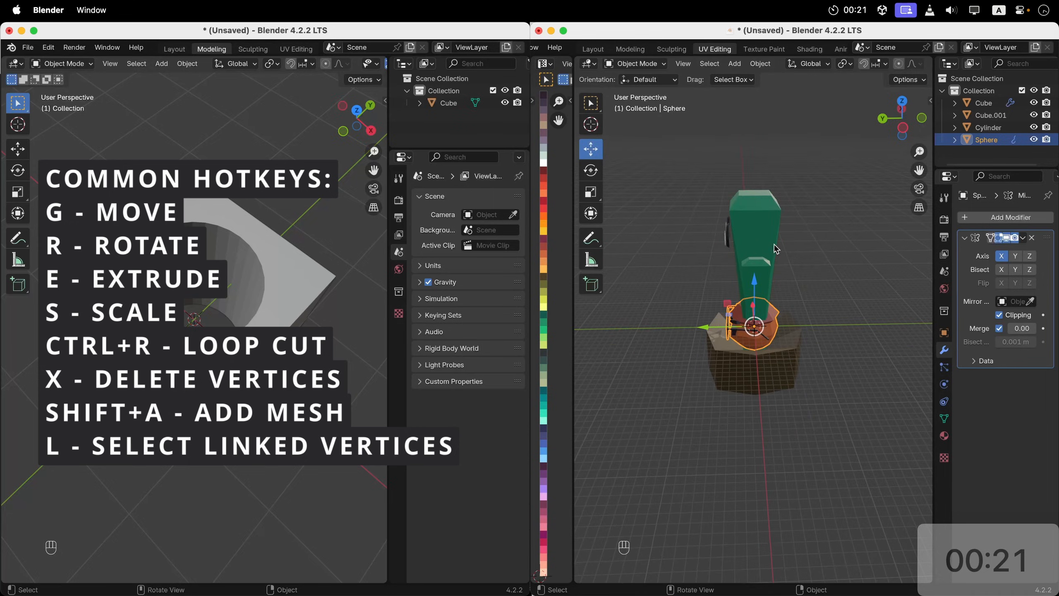
pyautogui.click(747, 238)
pyautogui.press('g')
pyautogui.press('z')
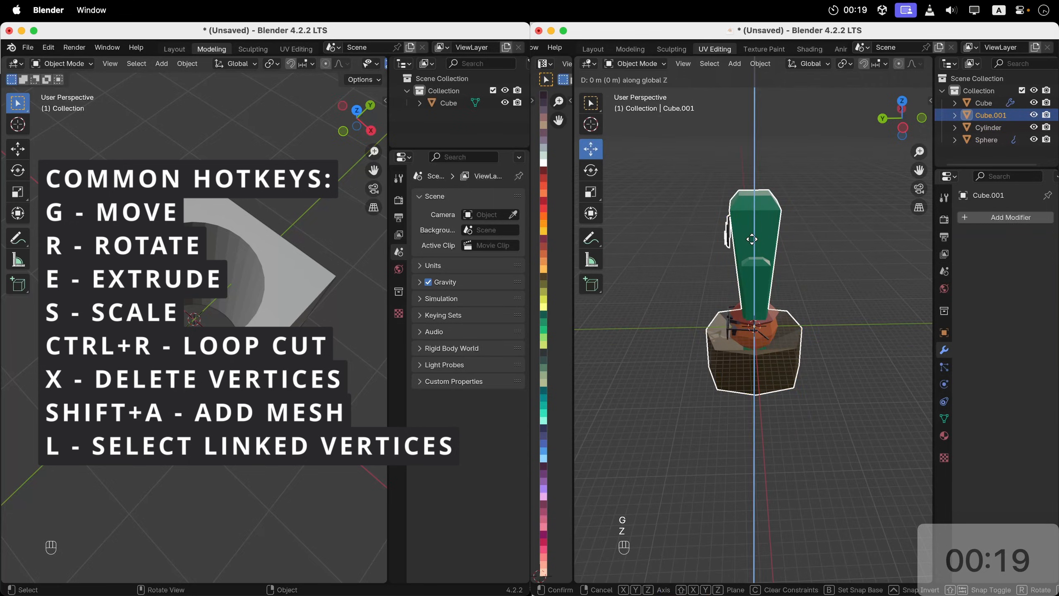
pyautogui.press('Escape')
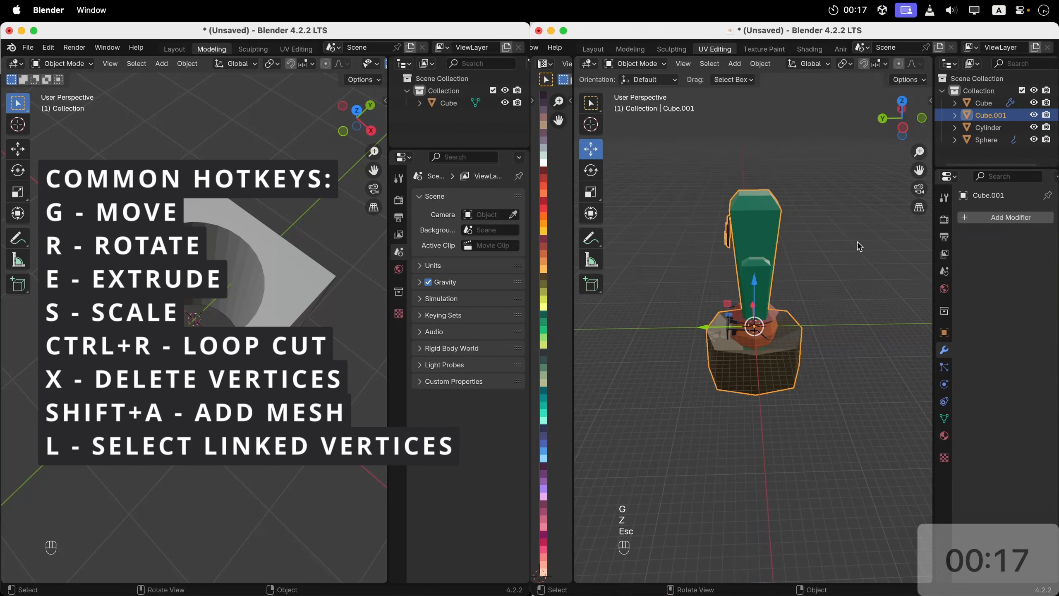
# Step: Move the cactus, Cube.001, and the Sphere character in opposite directions along the Y axis to separate them from the Cylinder
pyautogui.moveTo(707, 332); pyautogui.dragTo(878, 342)
pyautogui.click(764, 335)
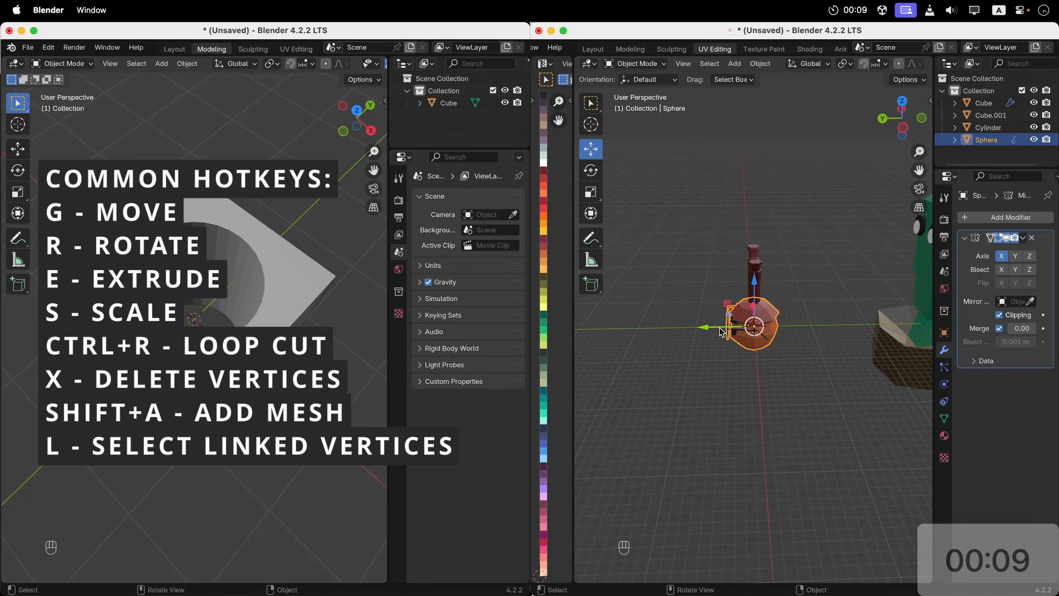
pyautogui.moveTo(707, 331); pyautogui.dragTo(598, 332)
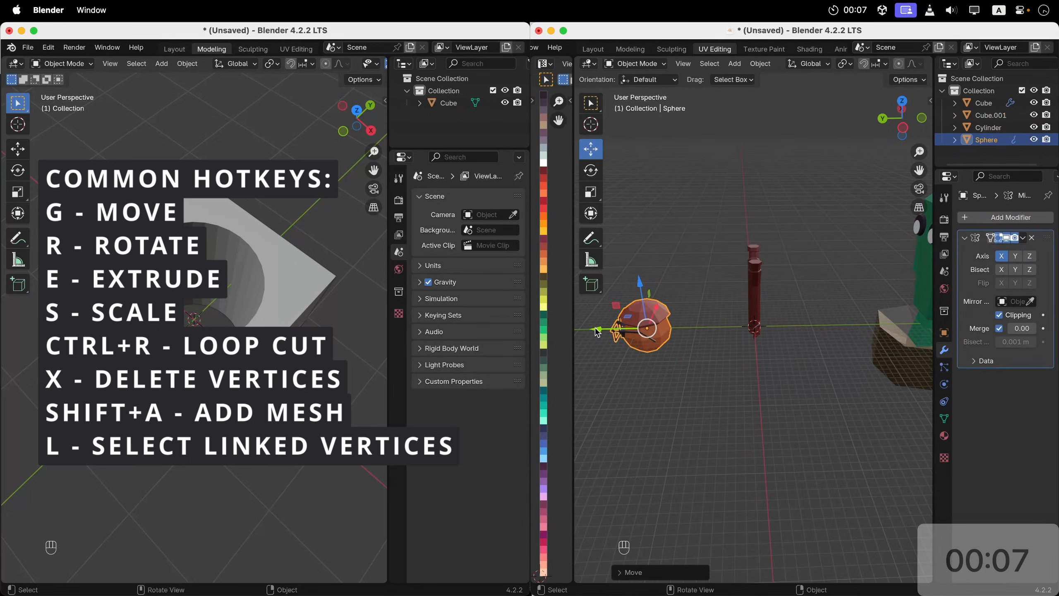
# Step: Rotate the Sphere character 180° around Z and select the branched Cylinder object
pyautogui.press('r')
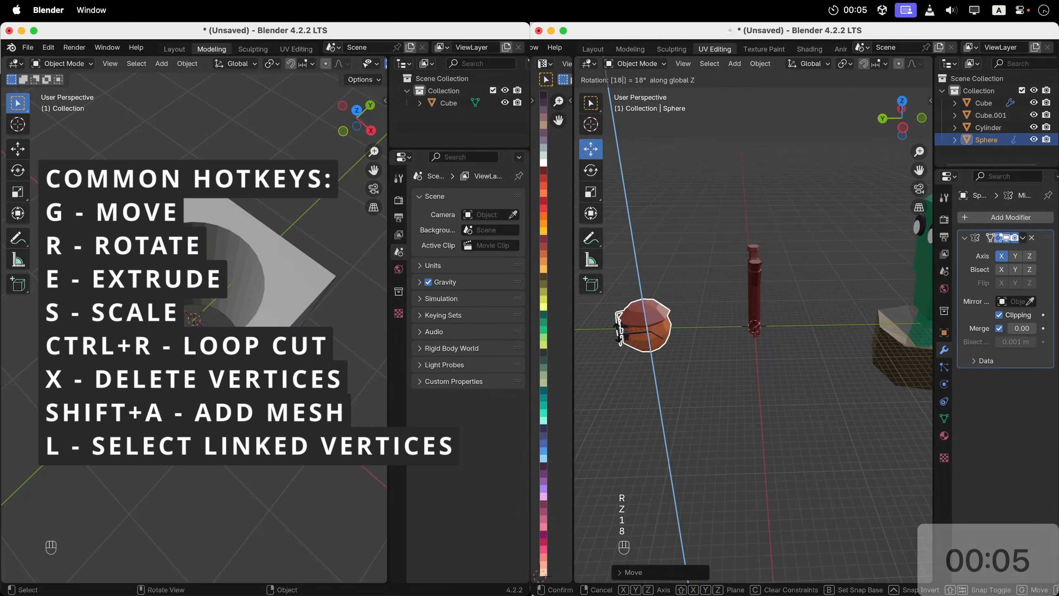
pyautogui.press('Return')
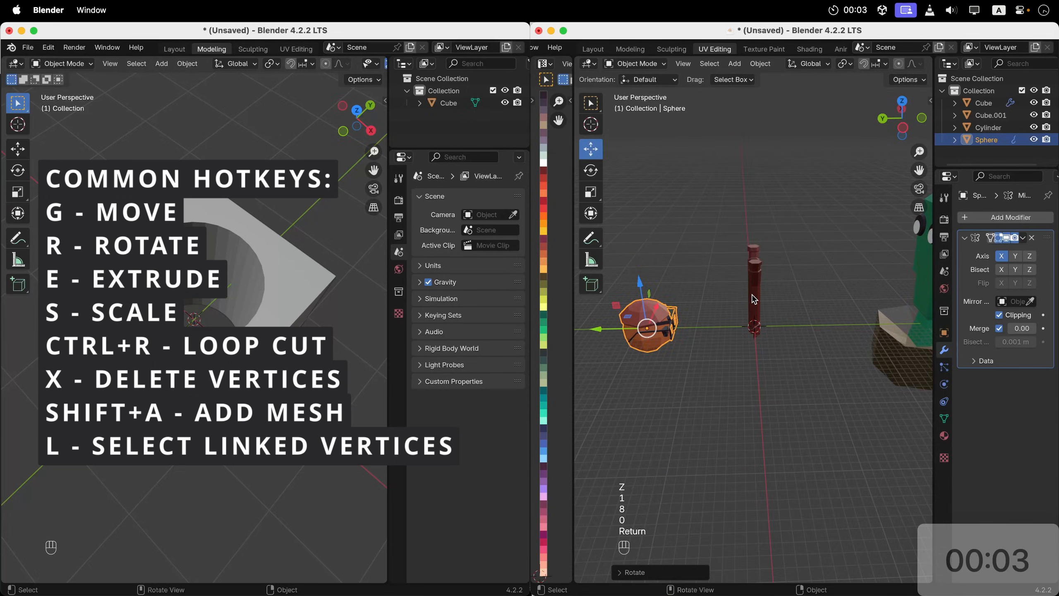
pyautogui.moveTo(753, 299); pyautogui.dragTo(754, 299, button='middle')
pyautogui.click(760, 327)
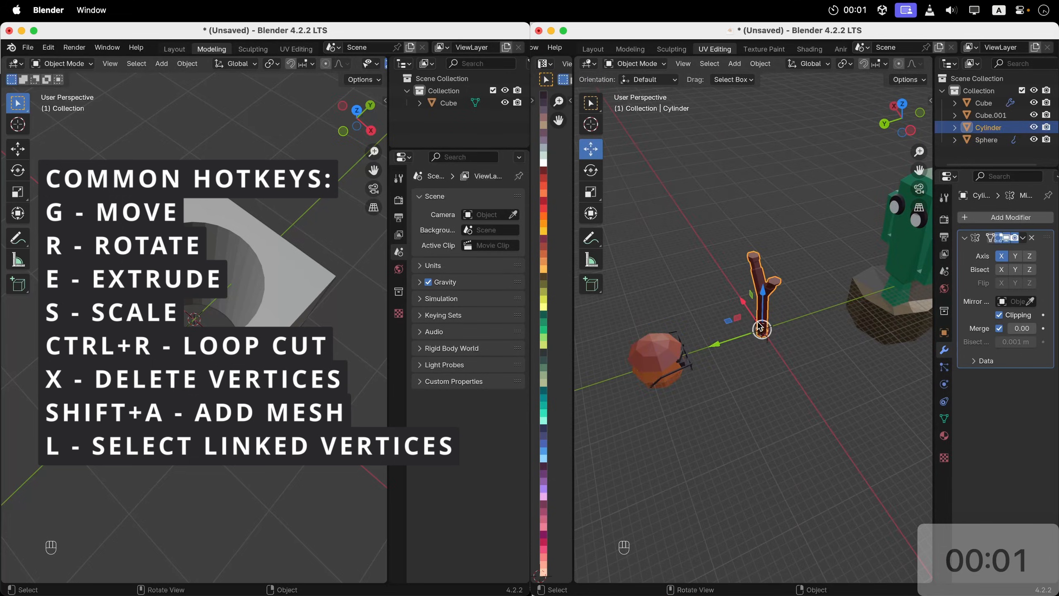